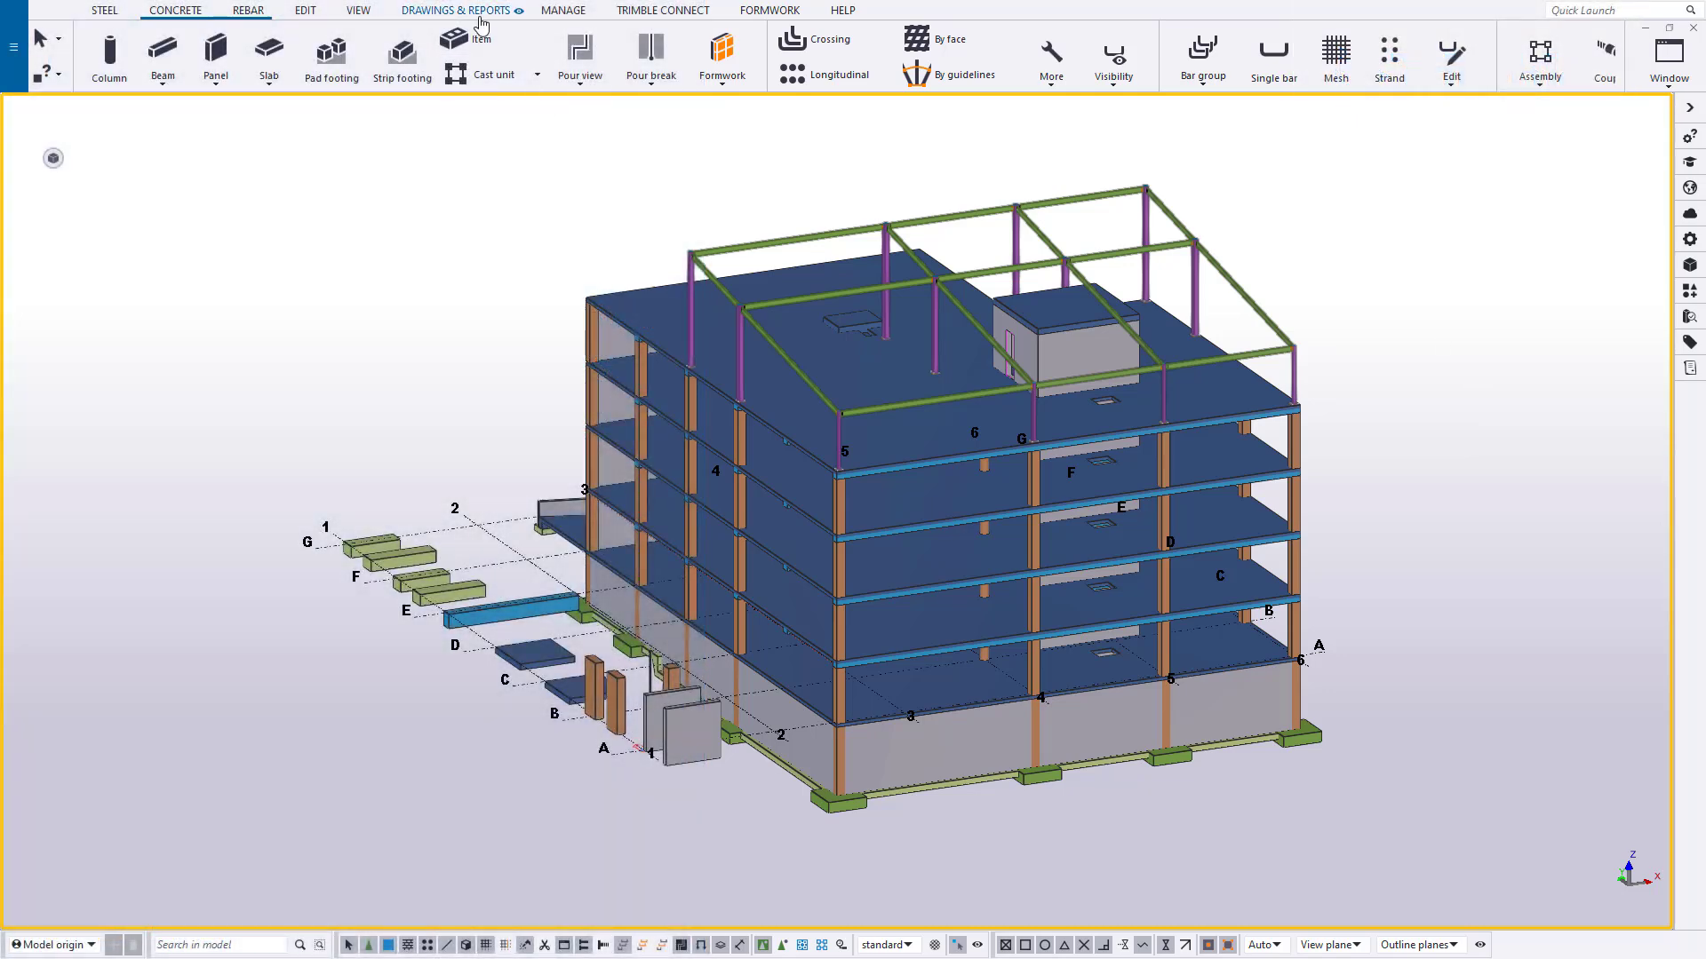
- Open the Report dialog listing the 310 CIP Takeoff By Hierarchy and By Phase templates
click(457, 11)
click(687, 58)
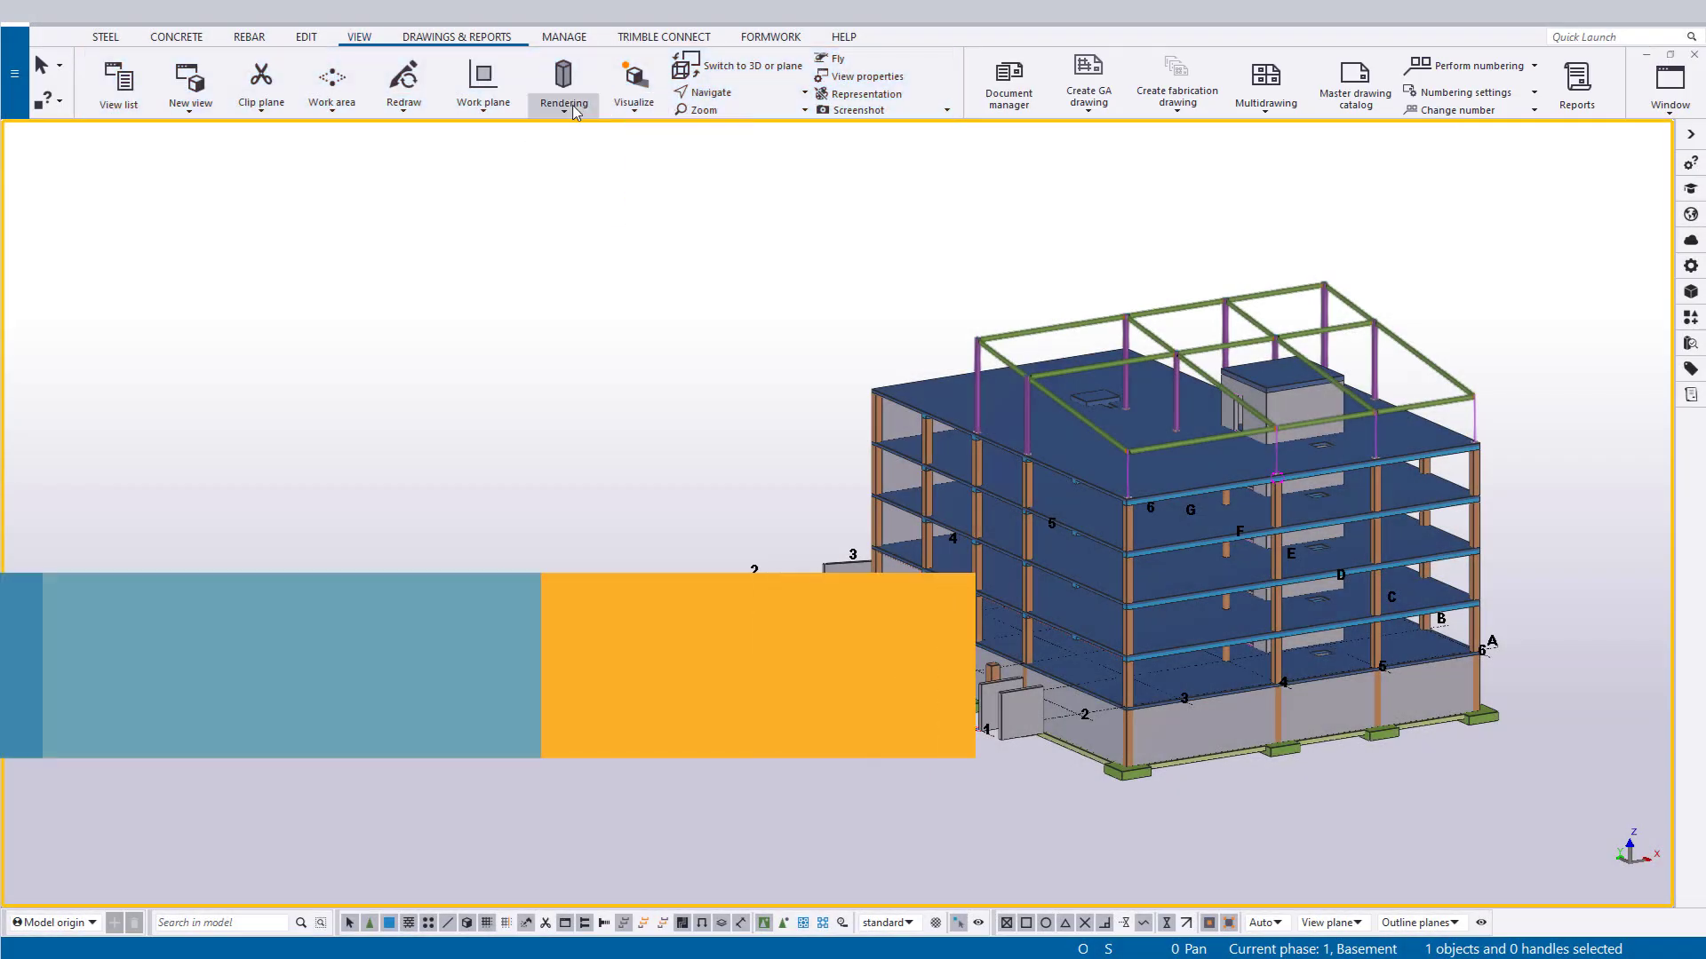
- Render the model components and the concrete core as transparent wireframe
click(590, 333)
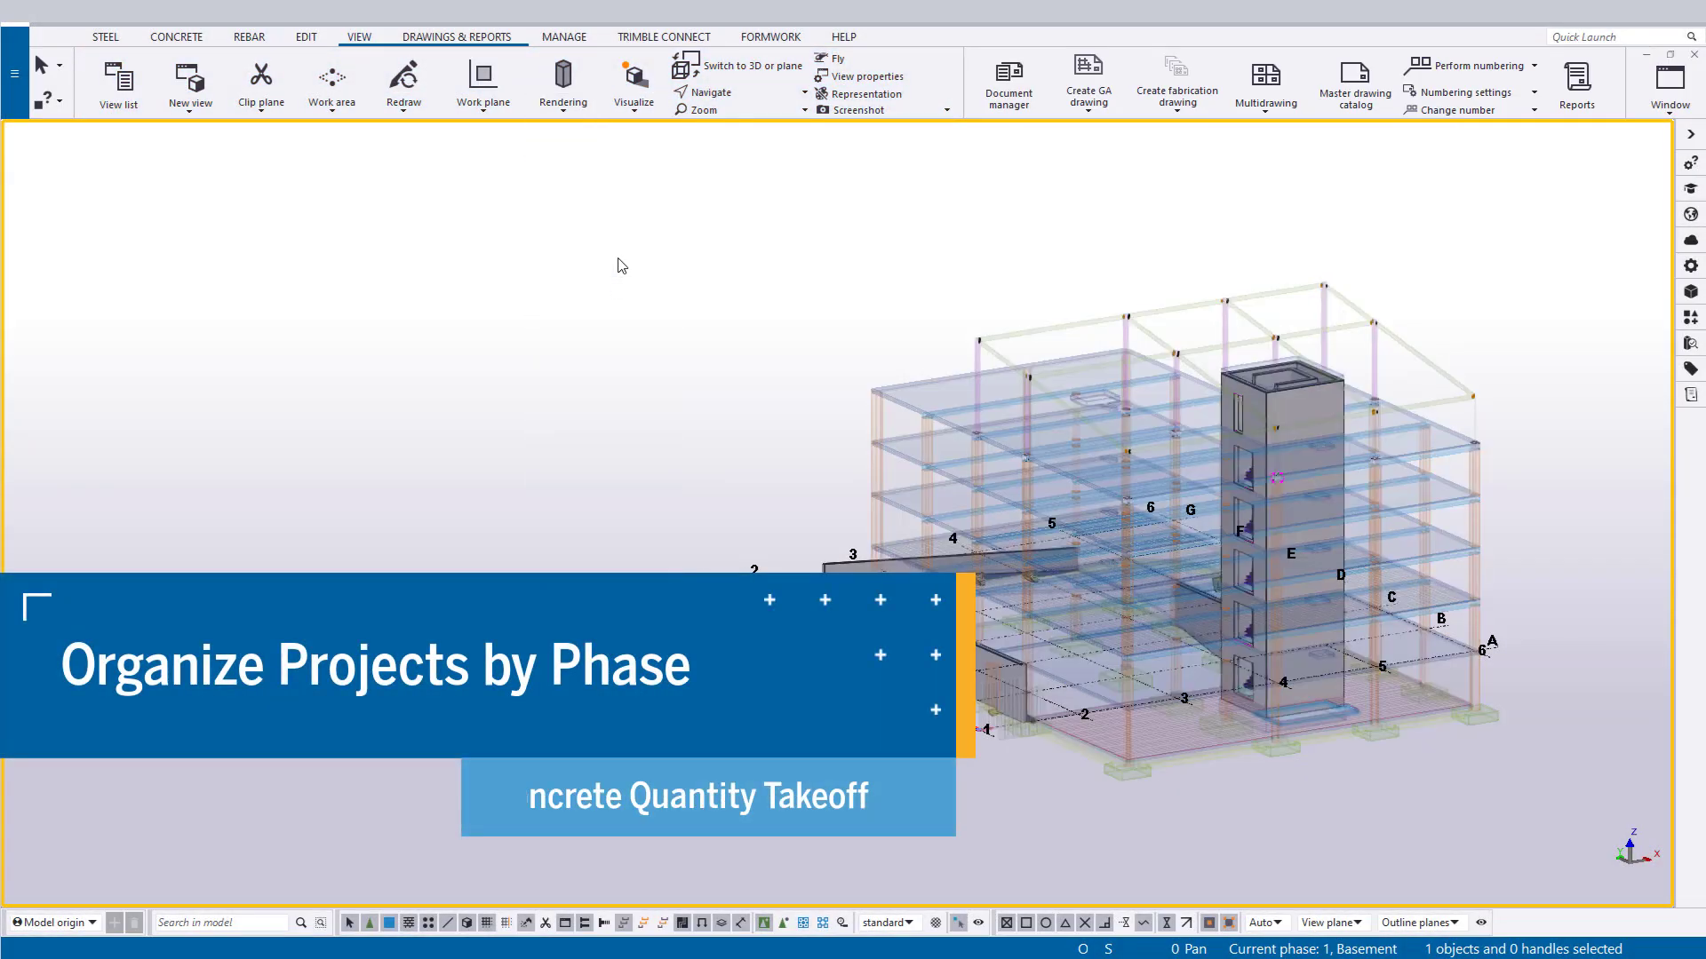
click(563, 89)
click(610, 439)
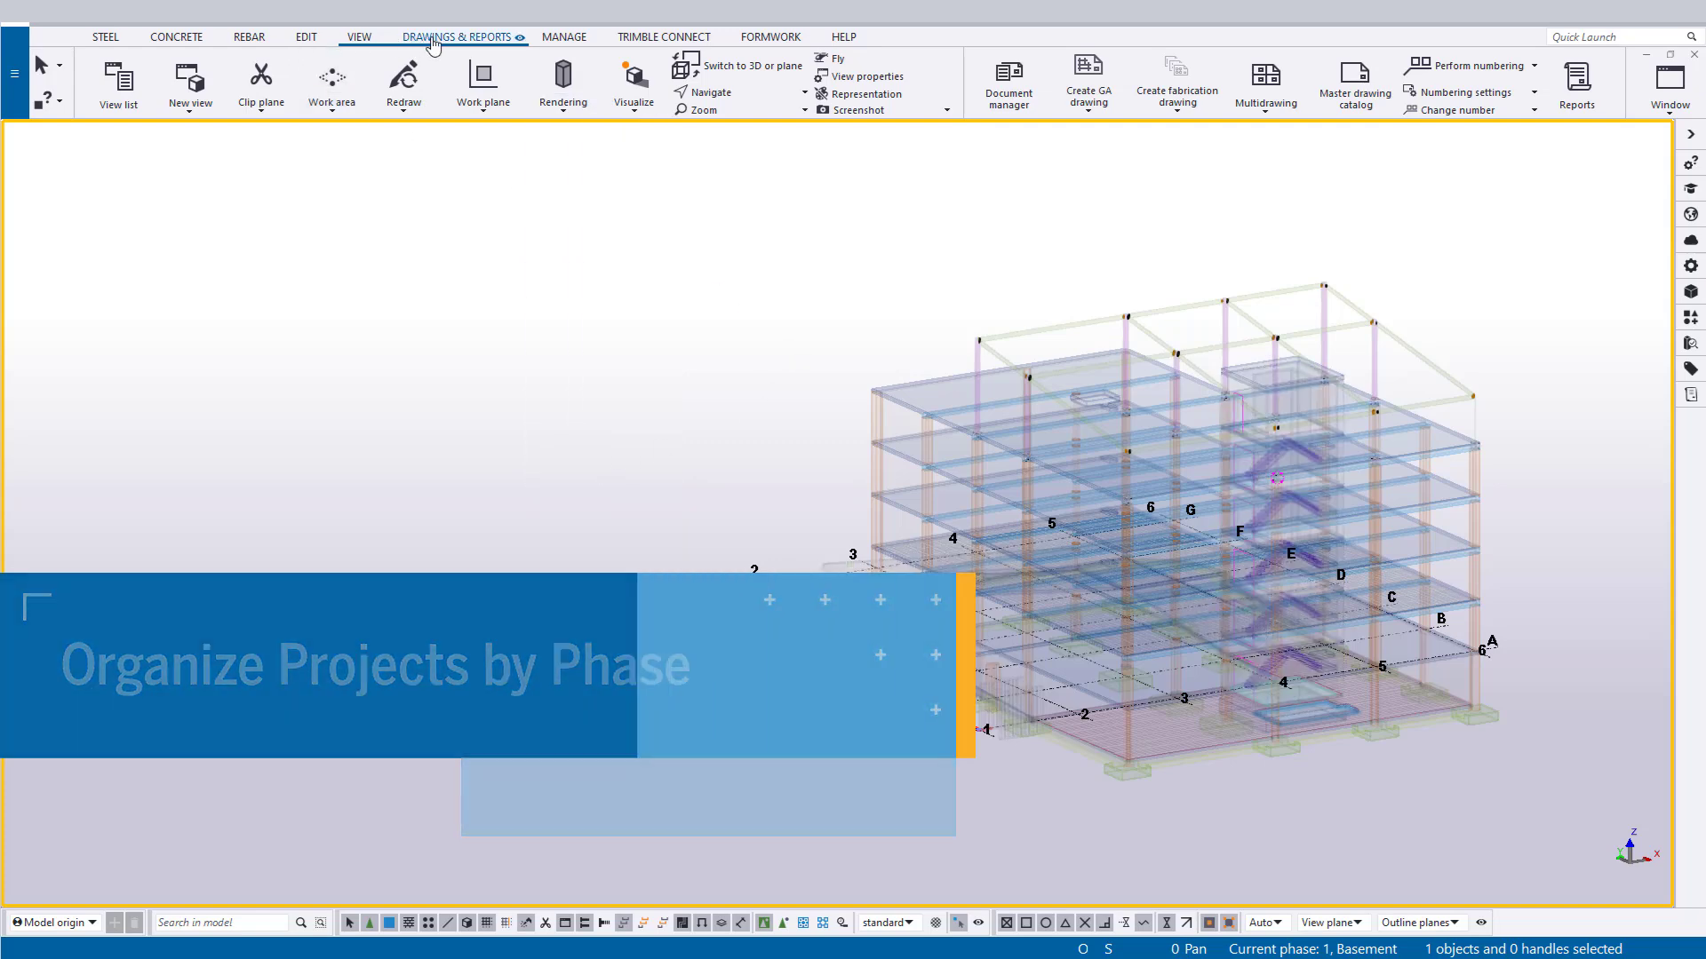
- In Phase Manager, select objects of the Basement, Middle Floors and Roof phases, then add Phase 4
click(561, 40)
click(349, 82)
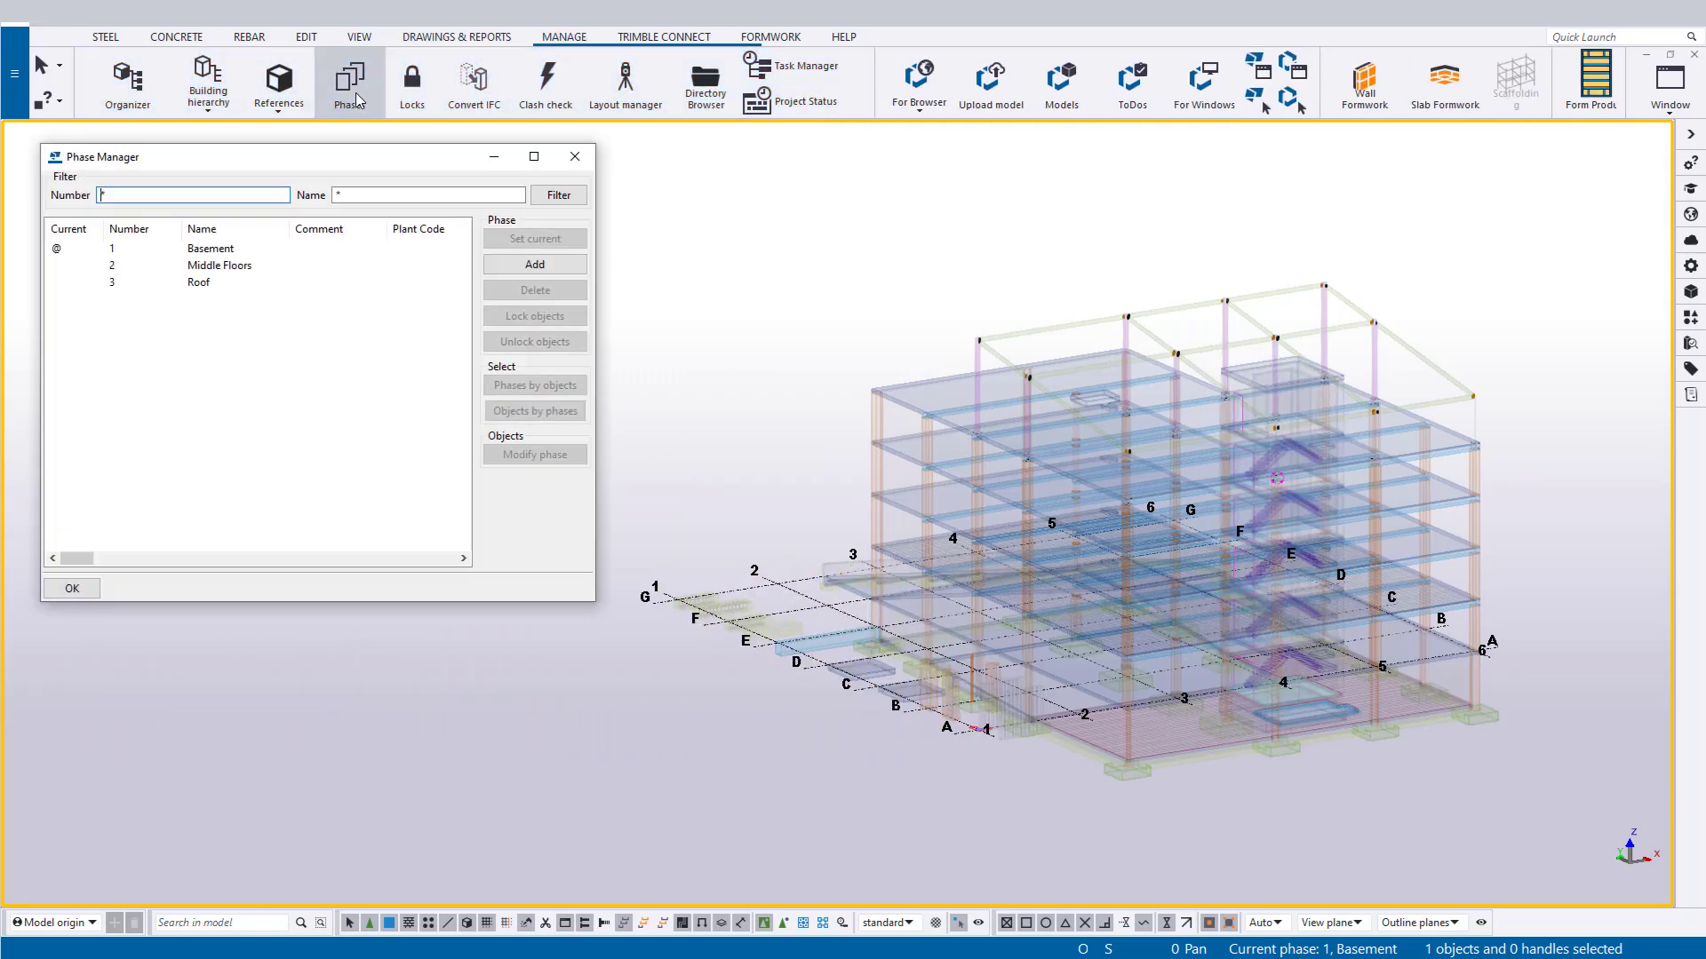
click(213, 249)
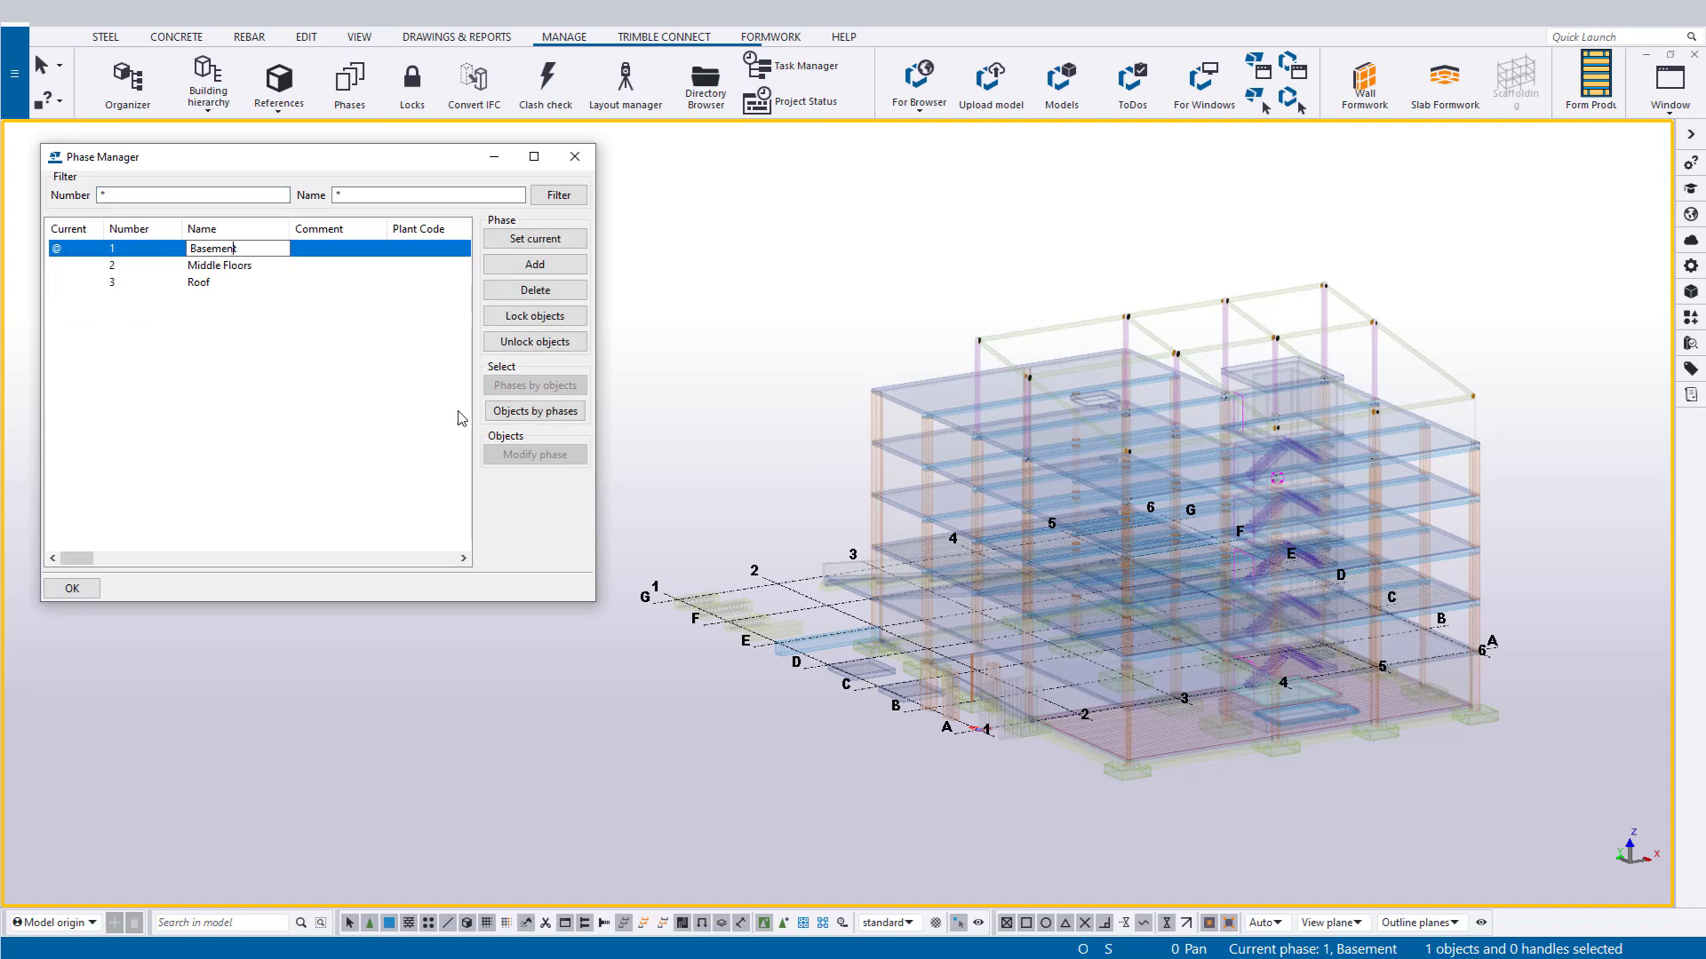
click(561, 411)
click(242, 265)
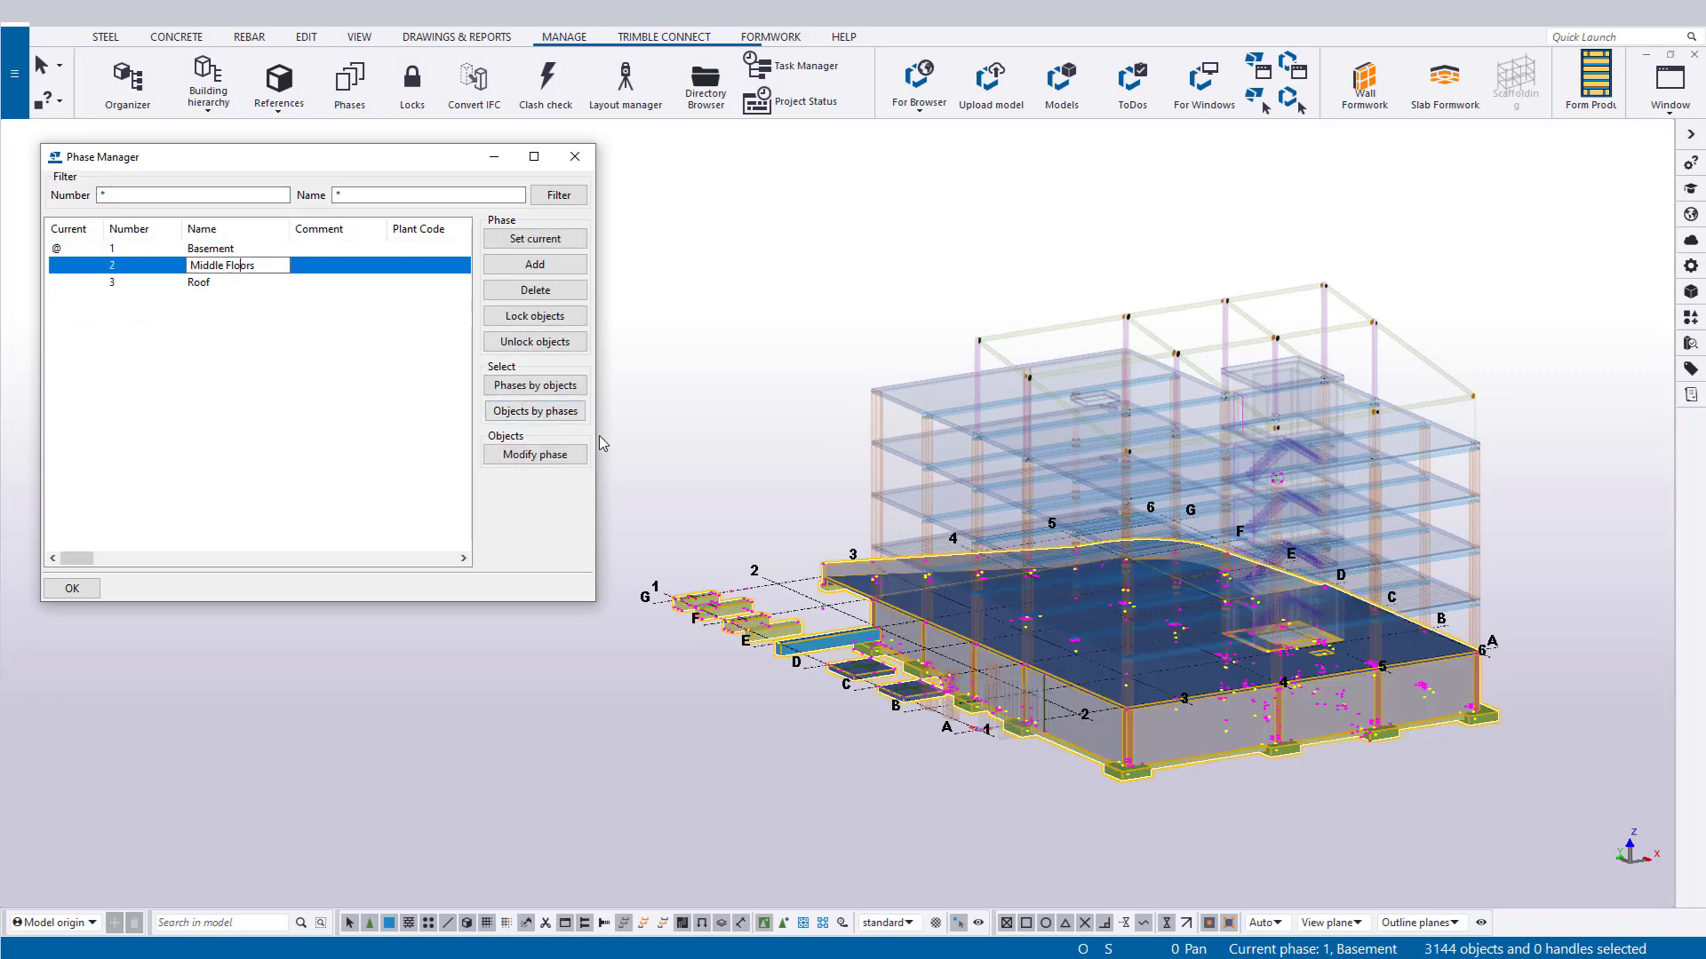
click(563, 416)
double_click(197, 282)
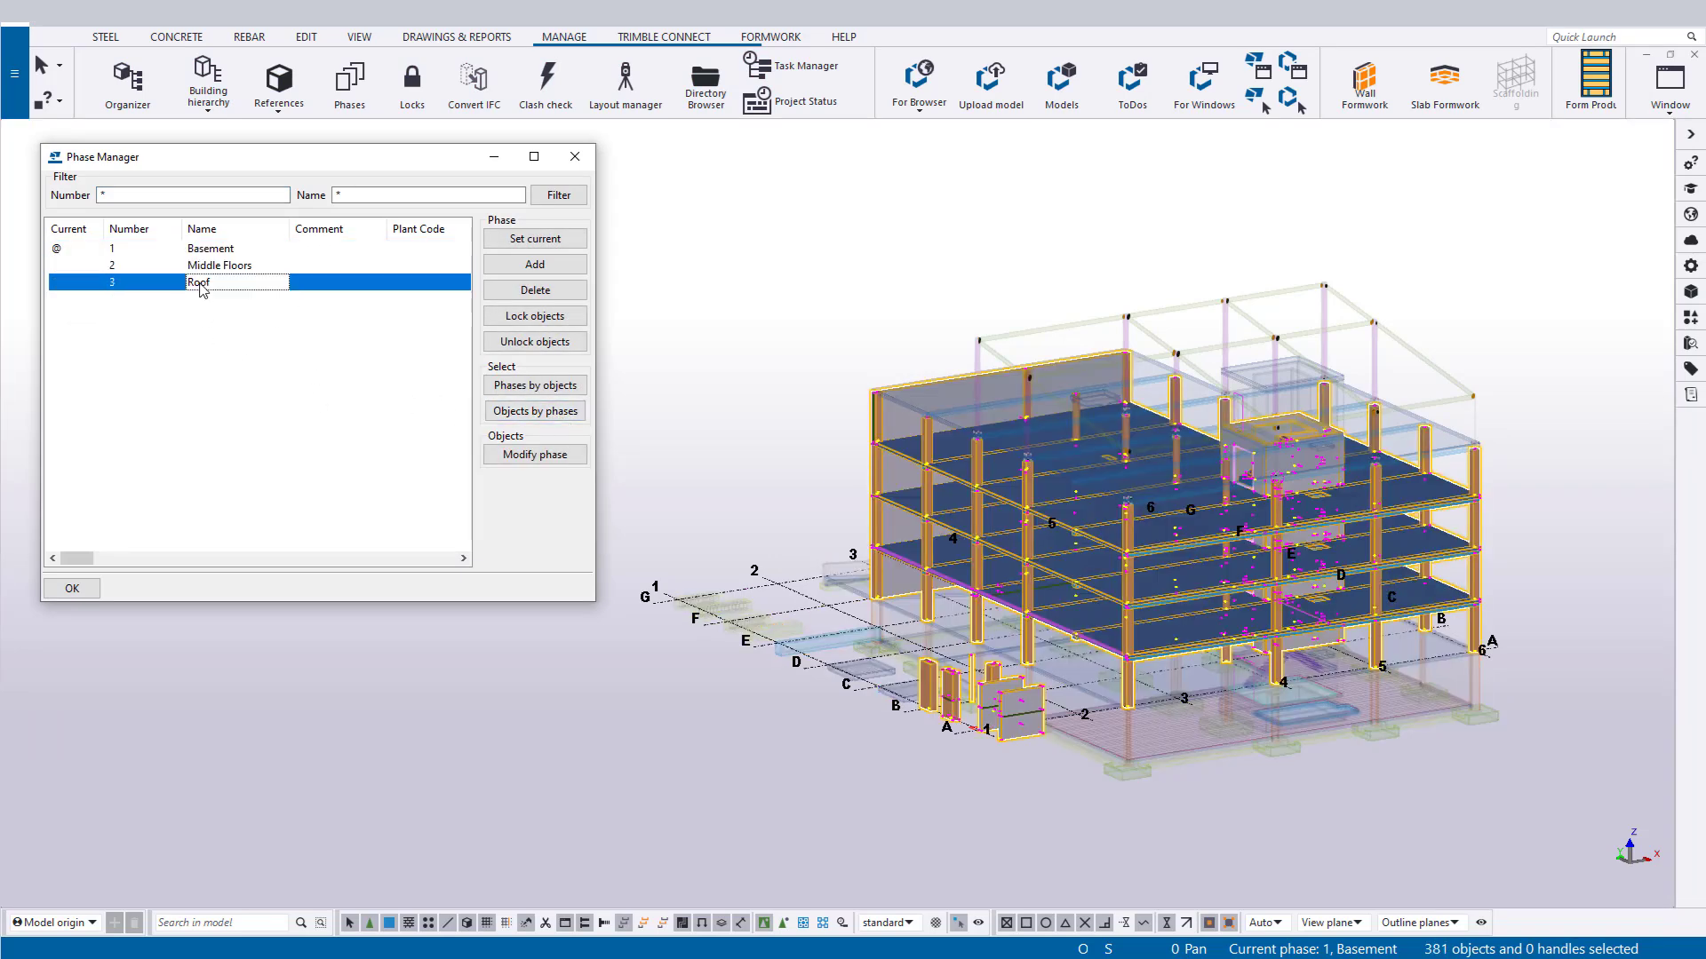
click(535, 411)
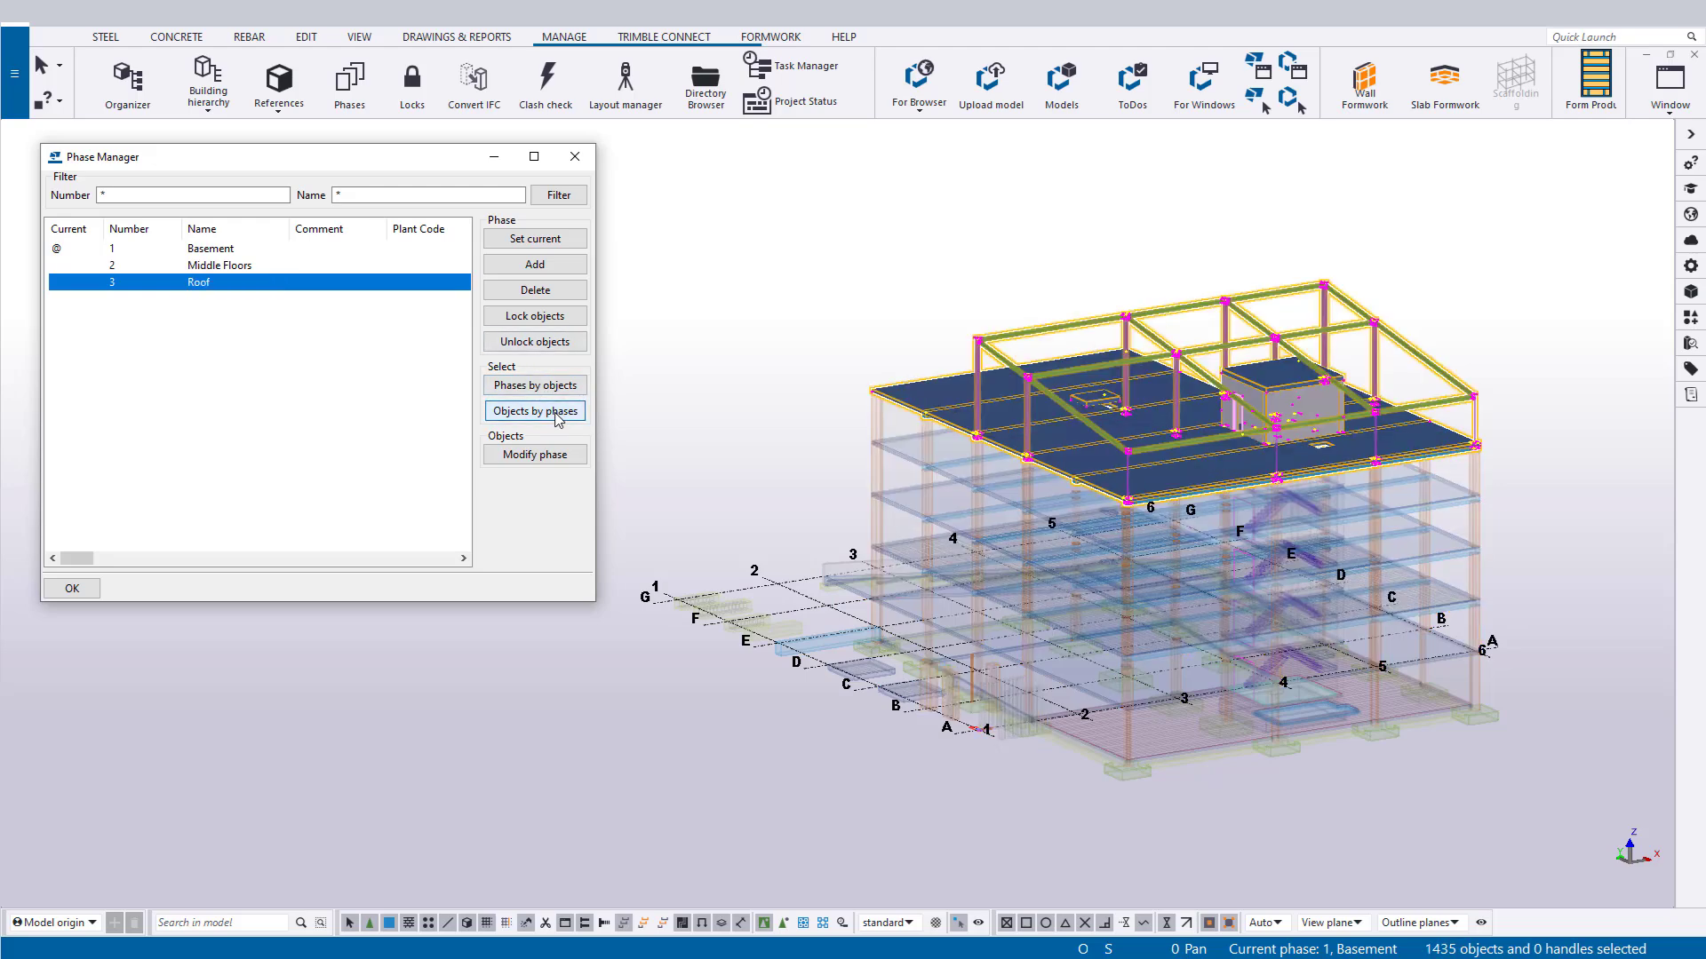
click(305, 418)
click(533, 264)
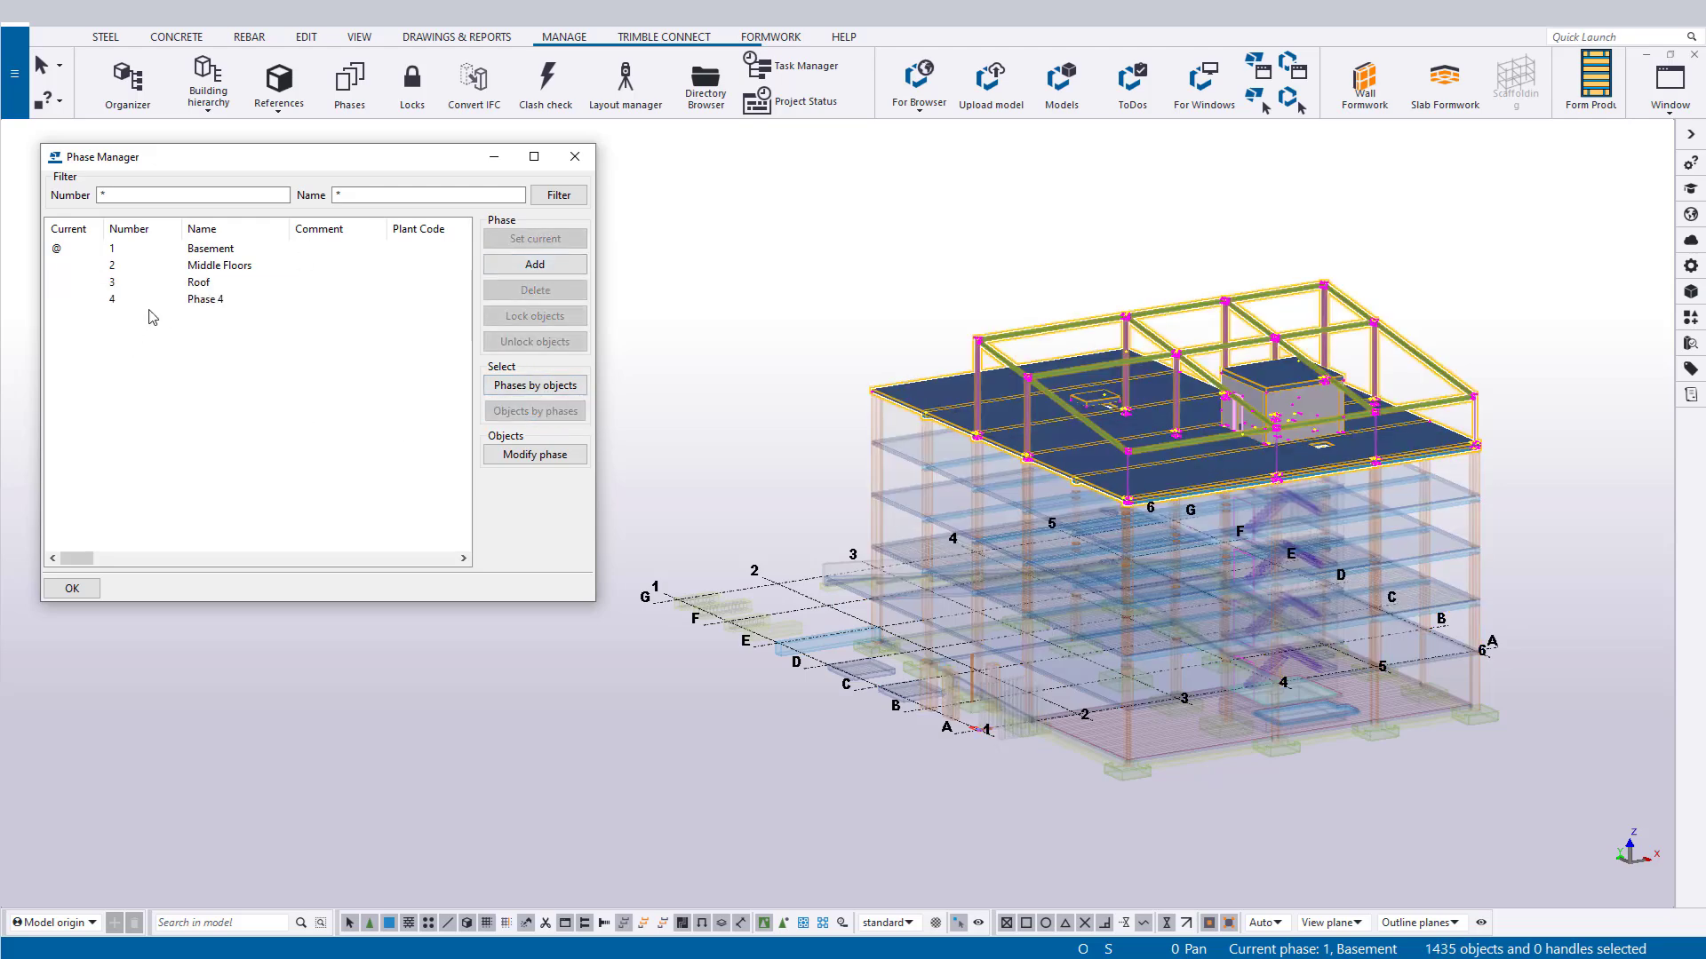
- Renumber the new phase to 100 and name it Misc. Structures
double_click(151, 300)
text(100)
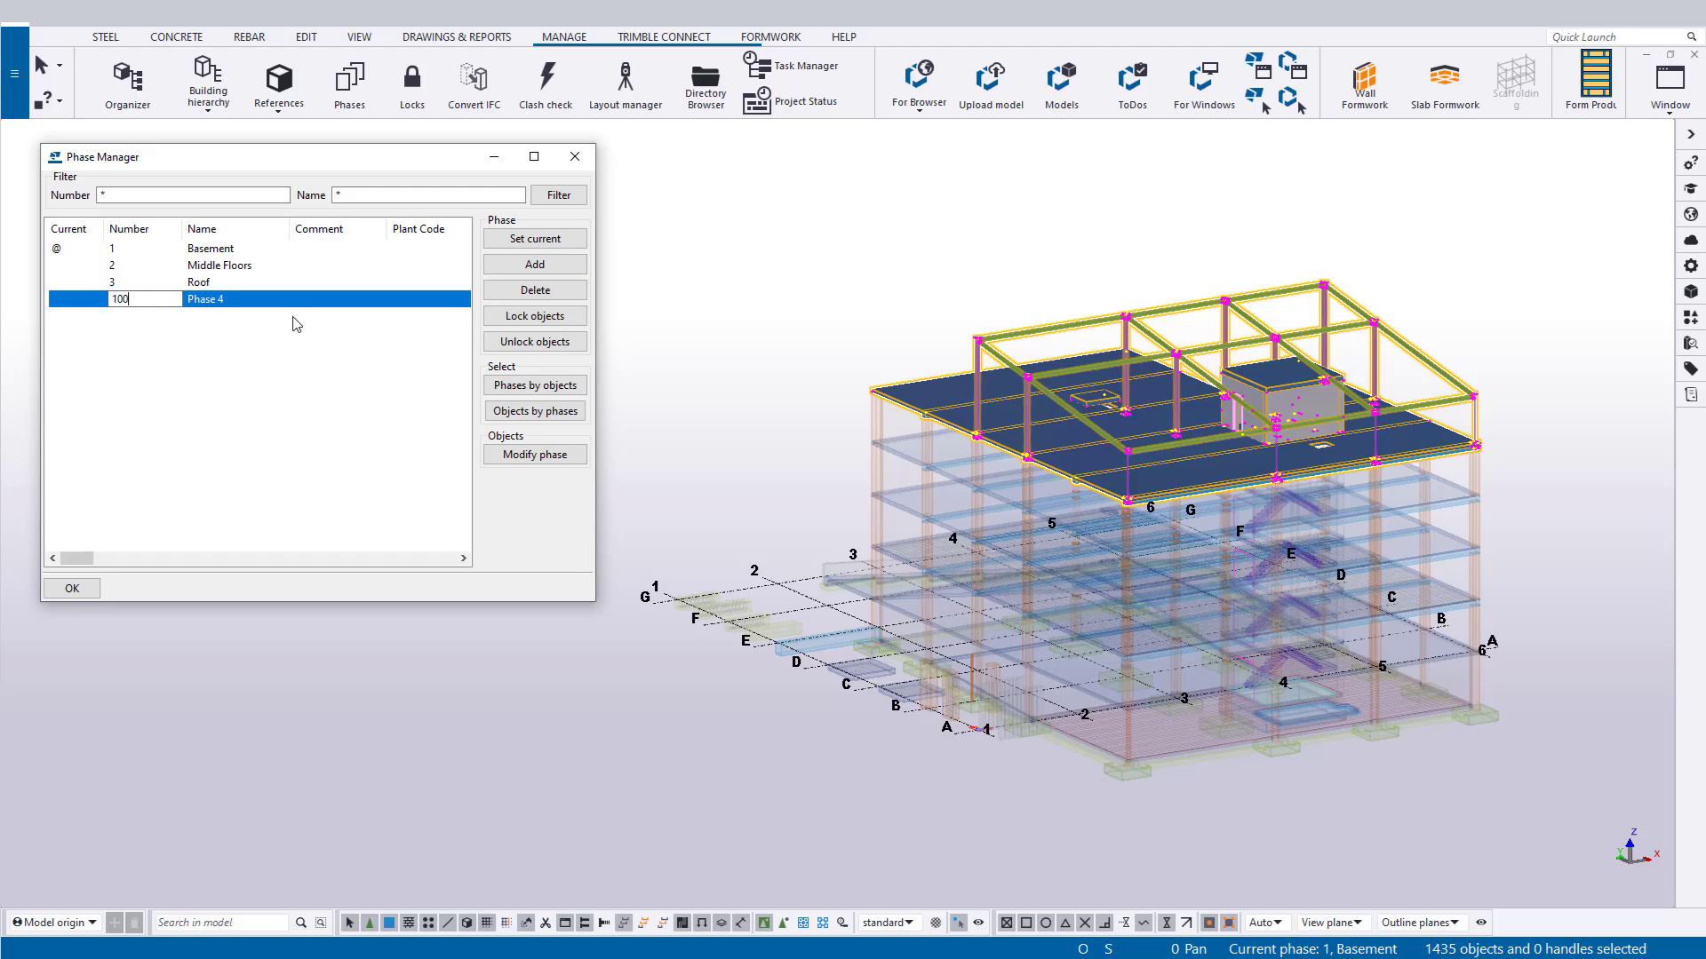
key(Tab)
text(Misc. Structures)
click(863, 478)
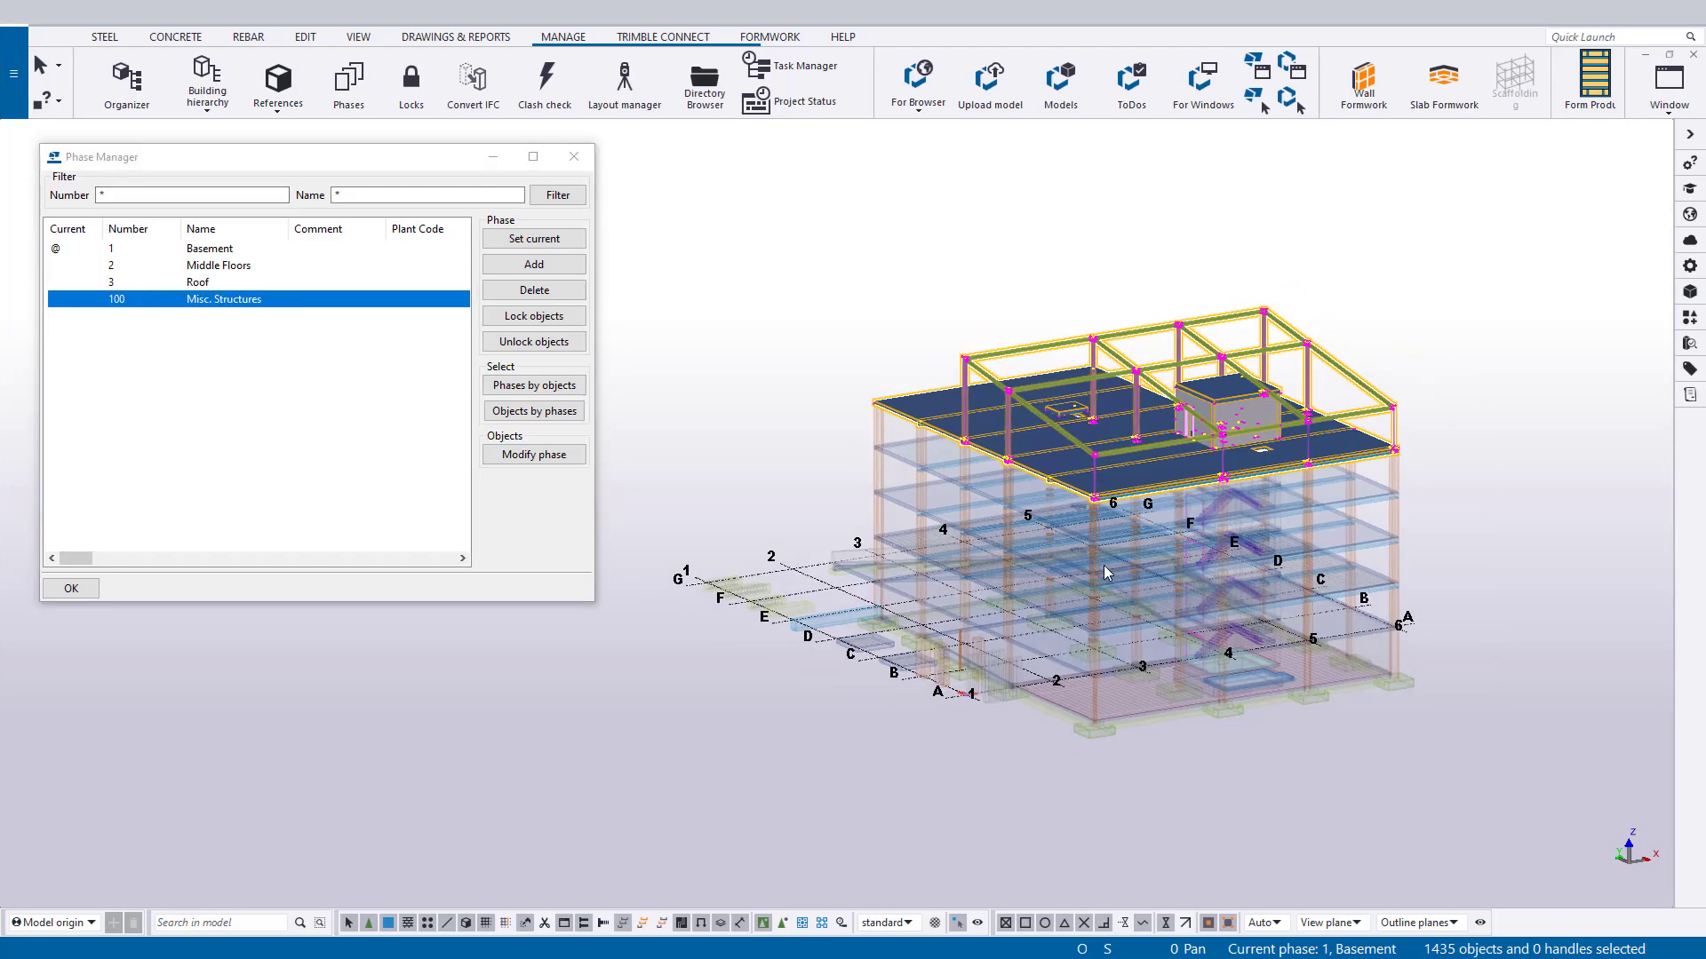
- In plan view, assign the separate objects along grid line 1 to Misc. Structures
key(ctrl+p)
drag(897, 849, 743, 251)
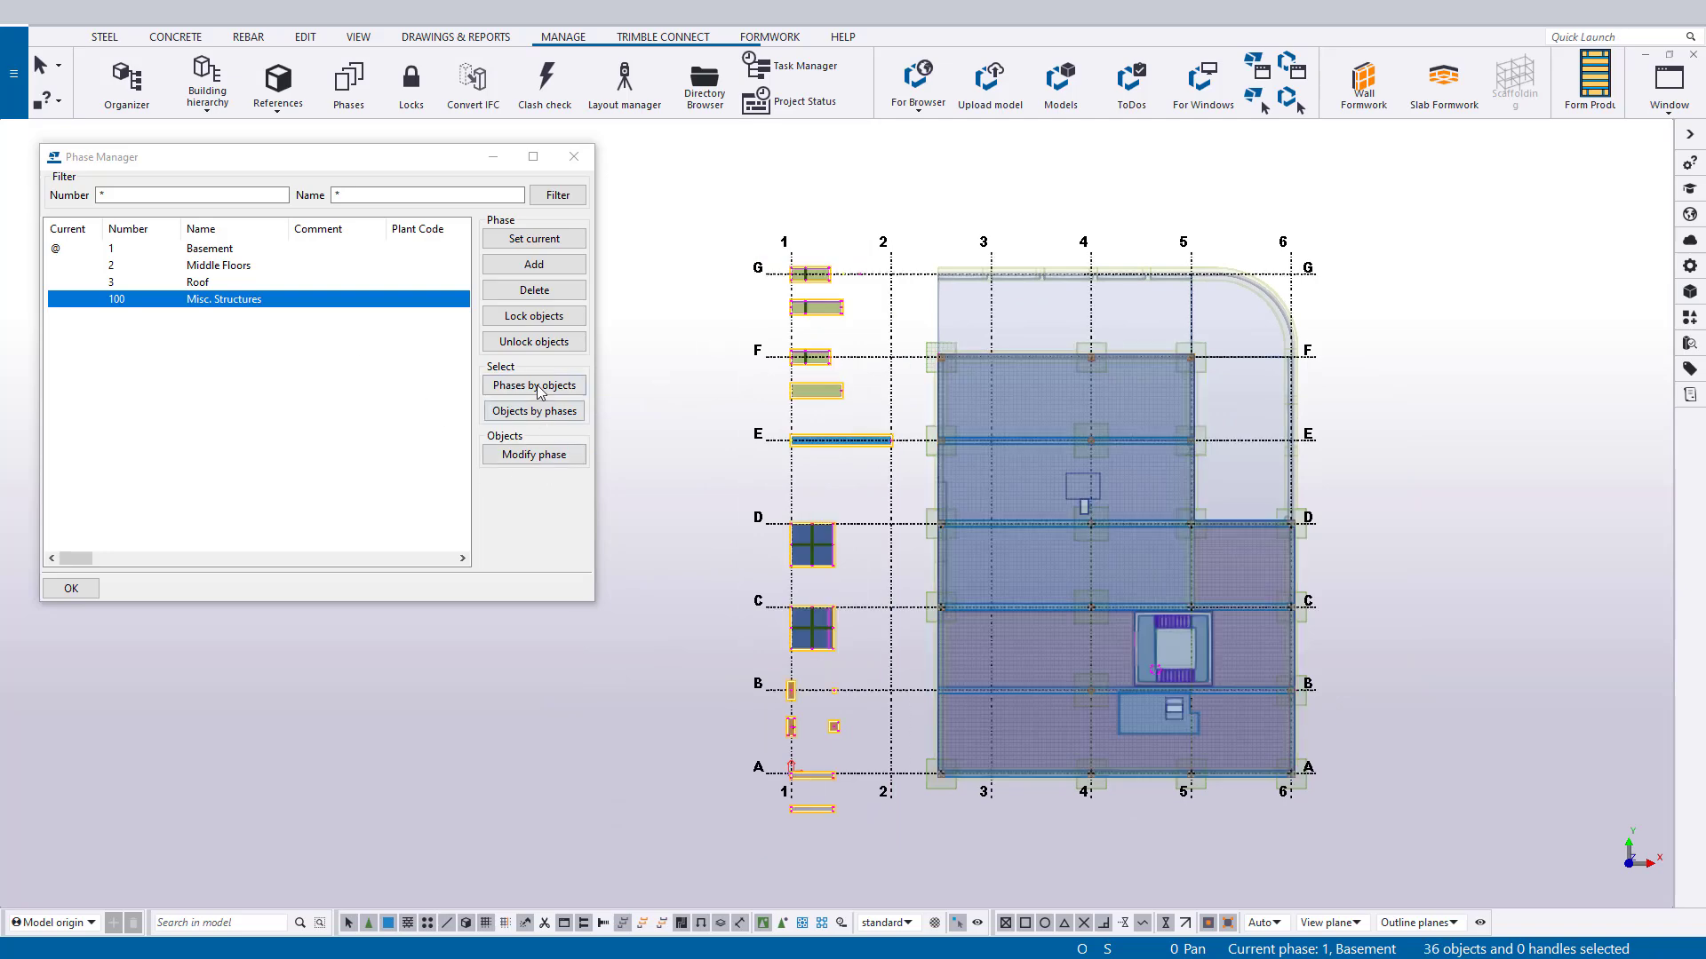
click(533, 454)
click(222, 298)
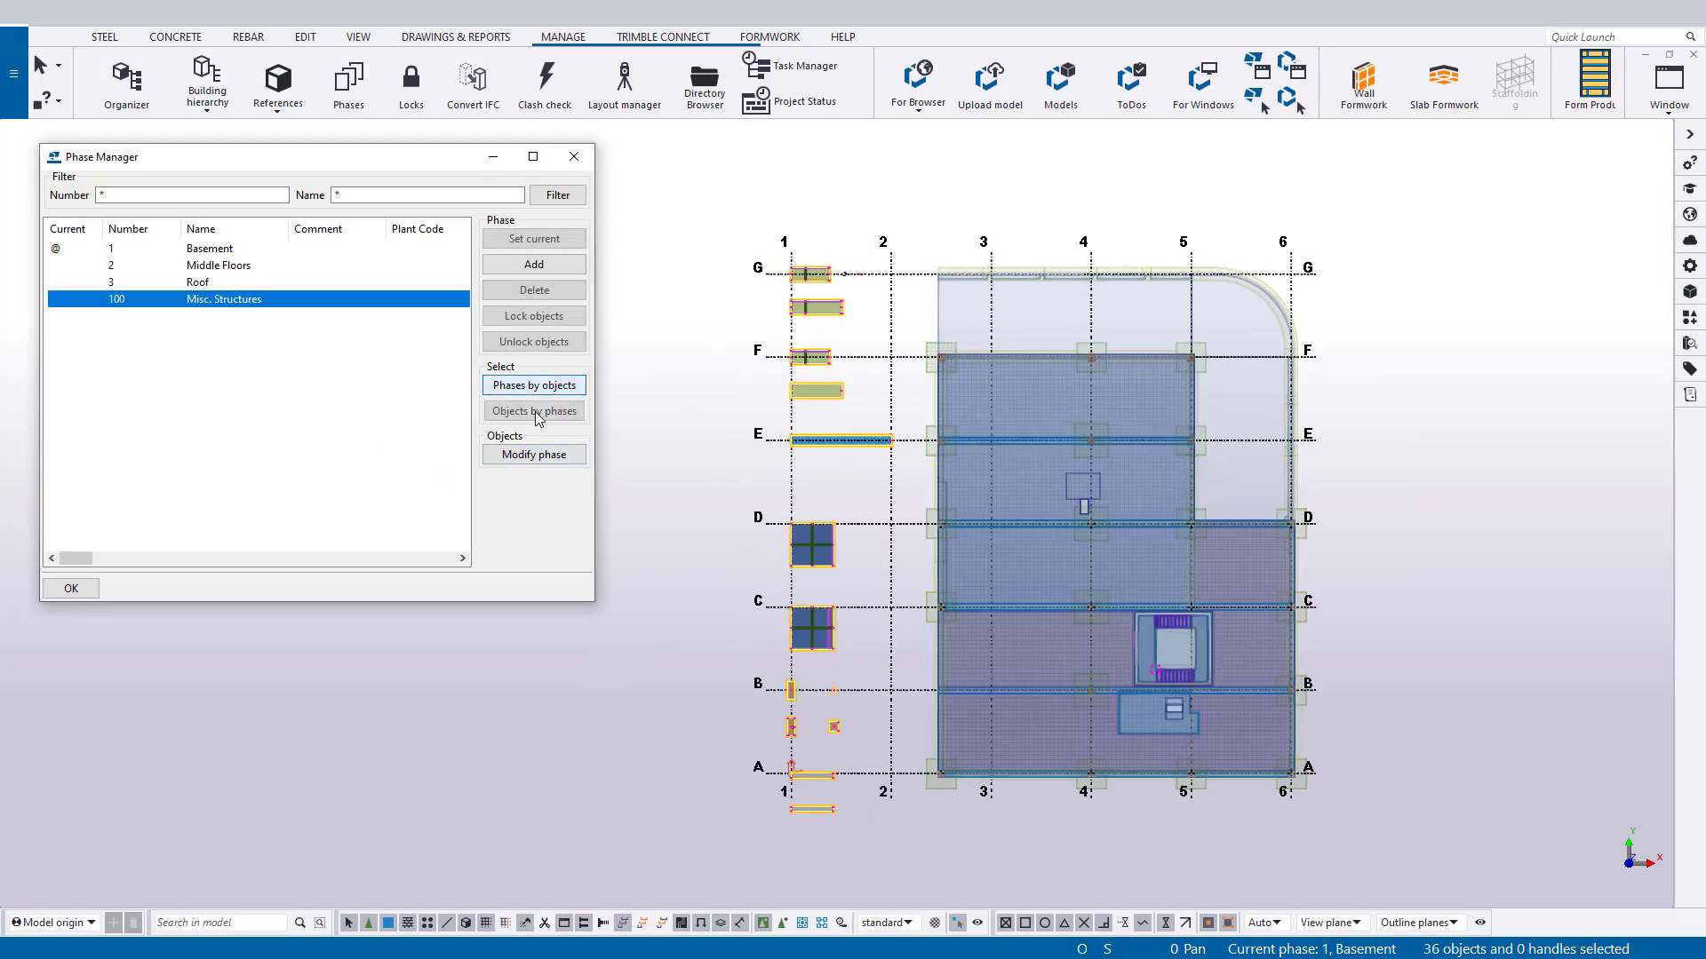
middle_click(721, 539)
key(ctrl+p)
- Check each phase's objects: Misc. Structures, Roof, Middle Floors and Basement
click(854, 346)
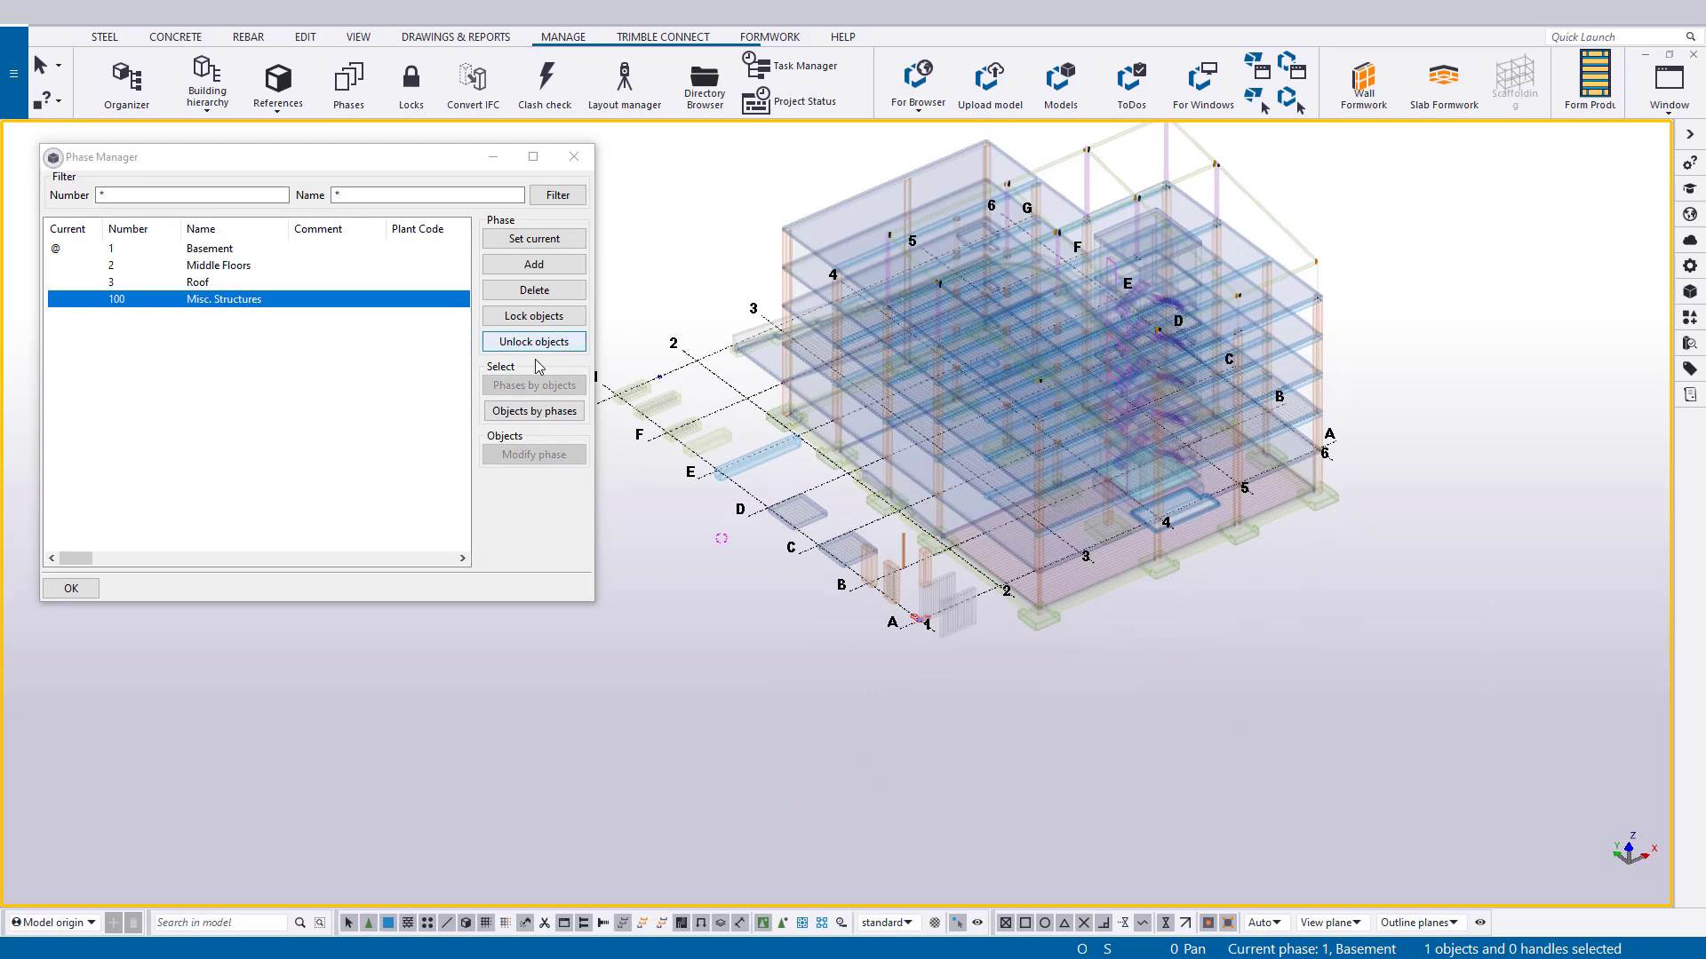
click(552, 427)
click(536, 411)
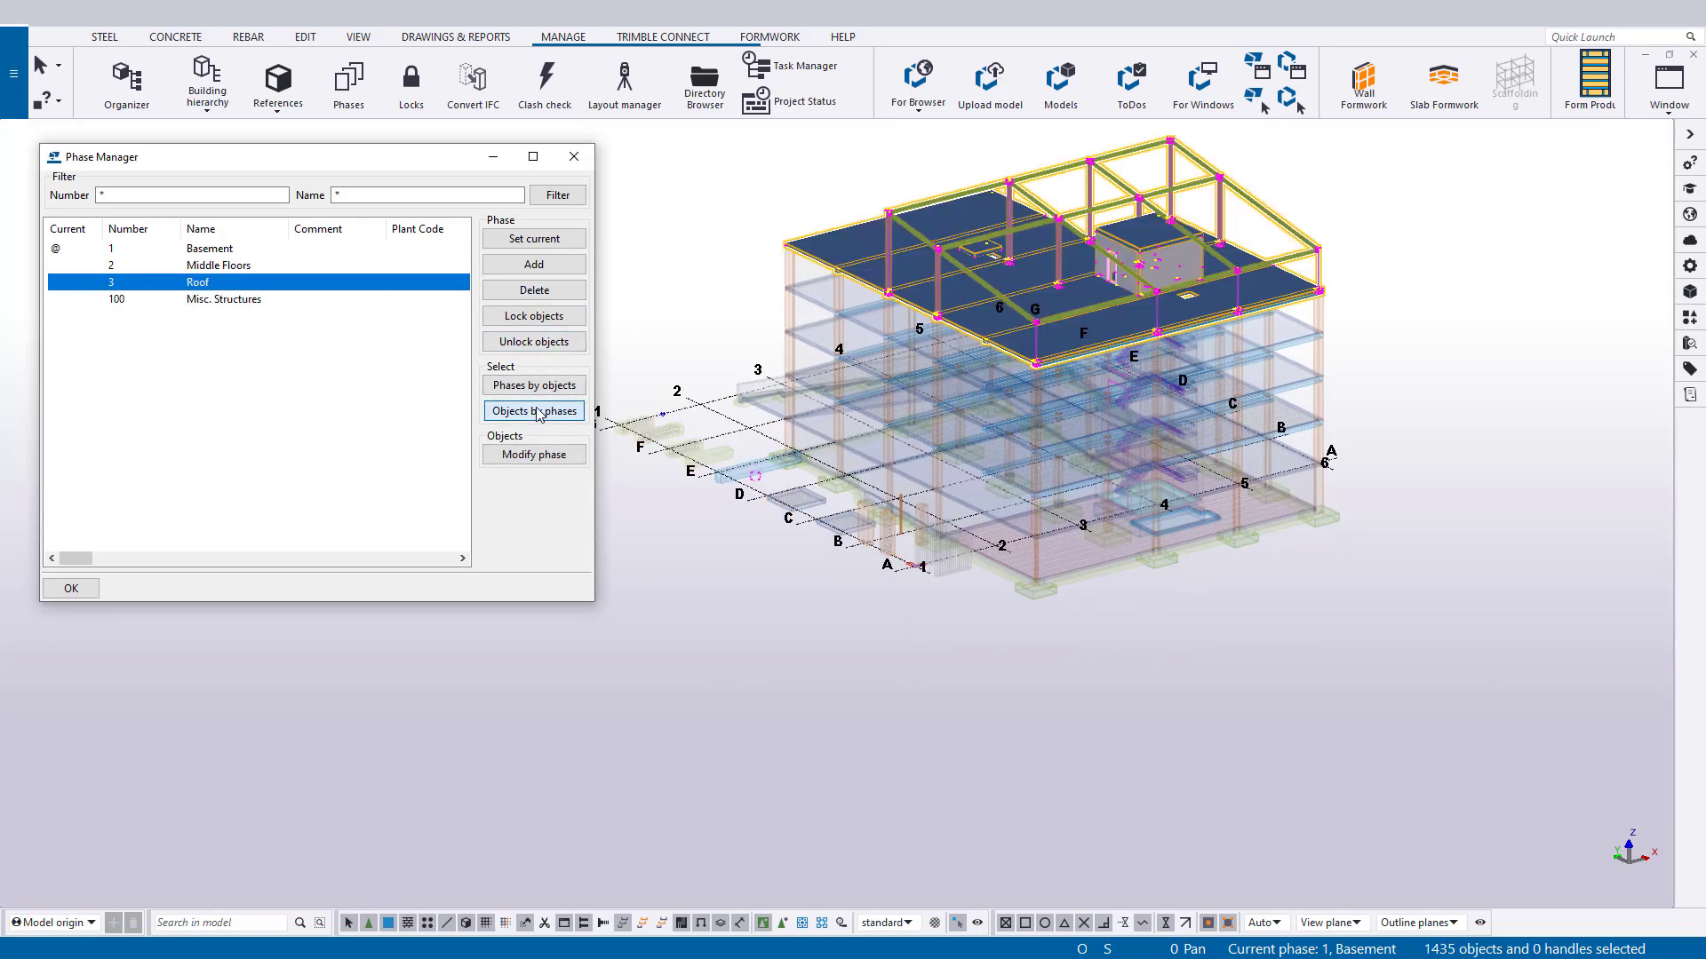
click(312, 265)
click(548, 409)
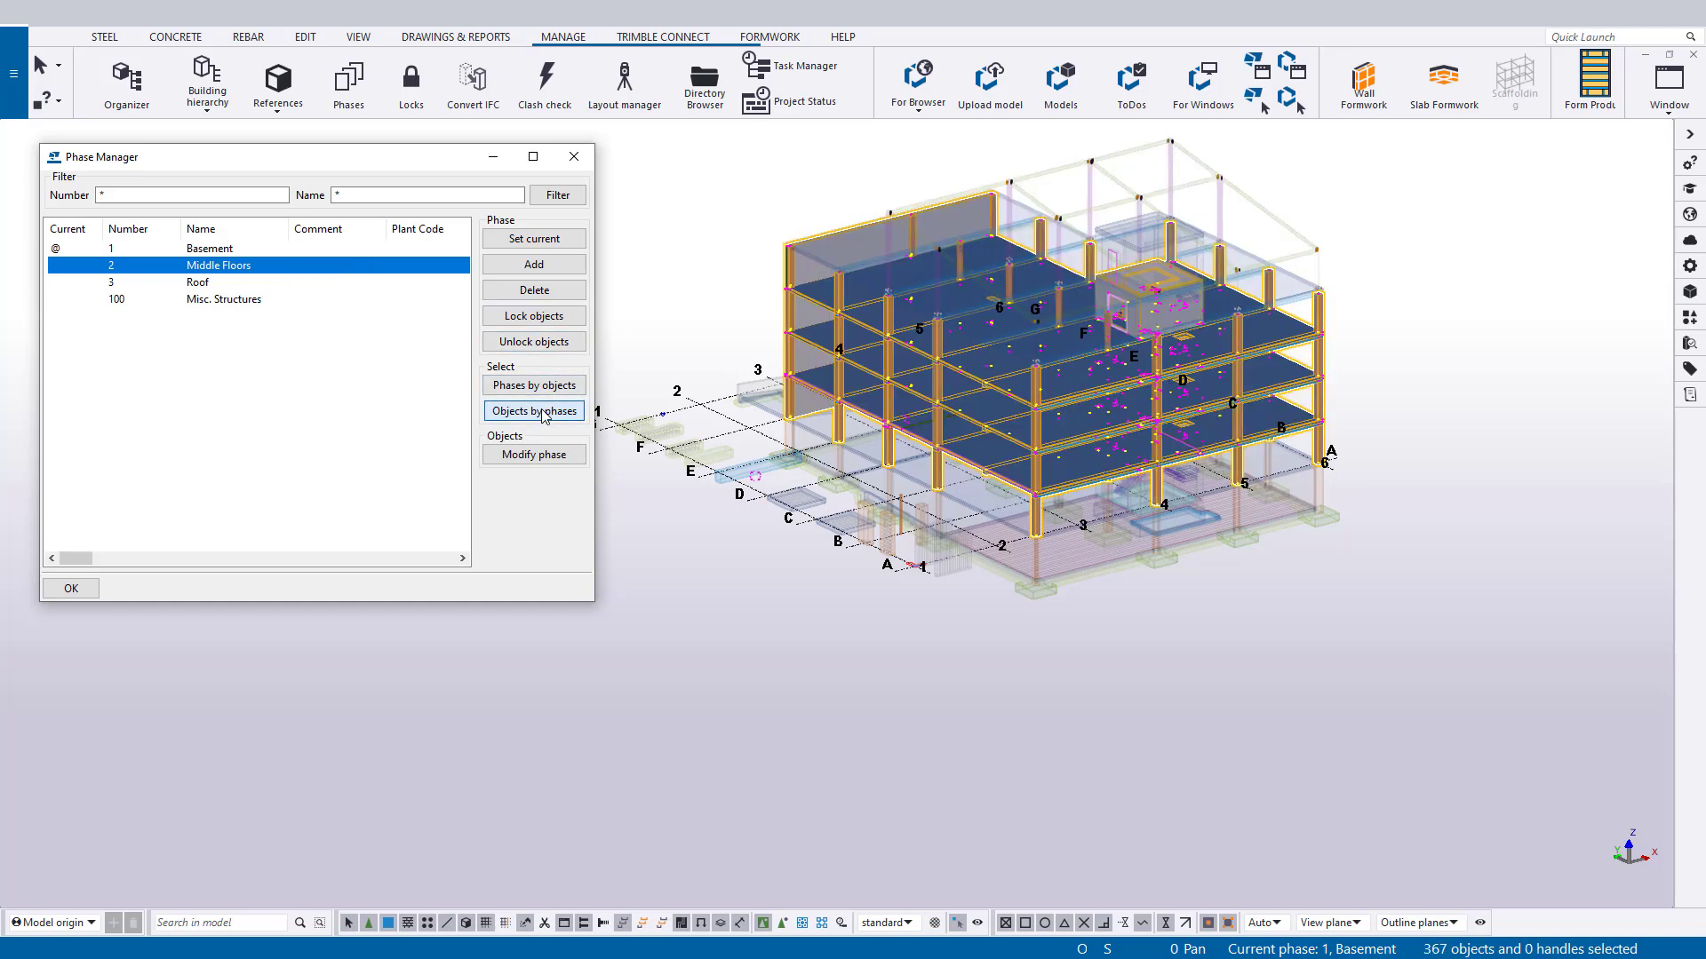
click(297, 248)
click(552, 410)
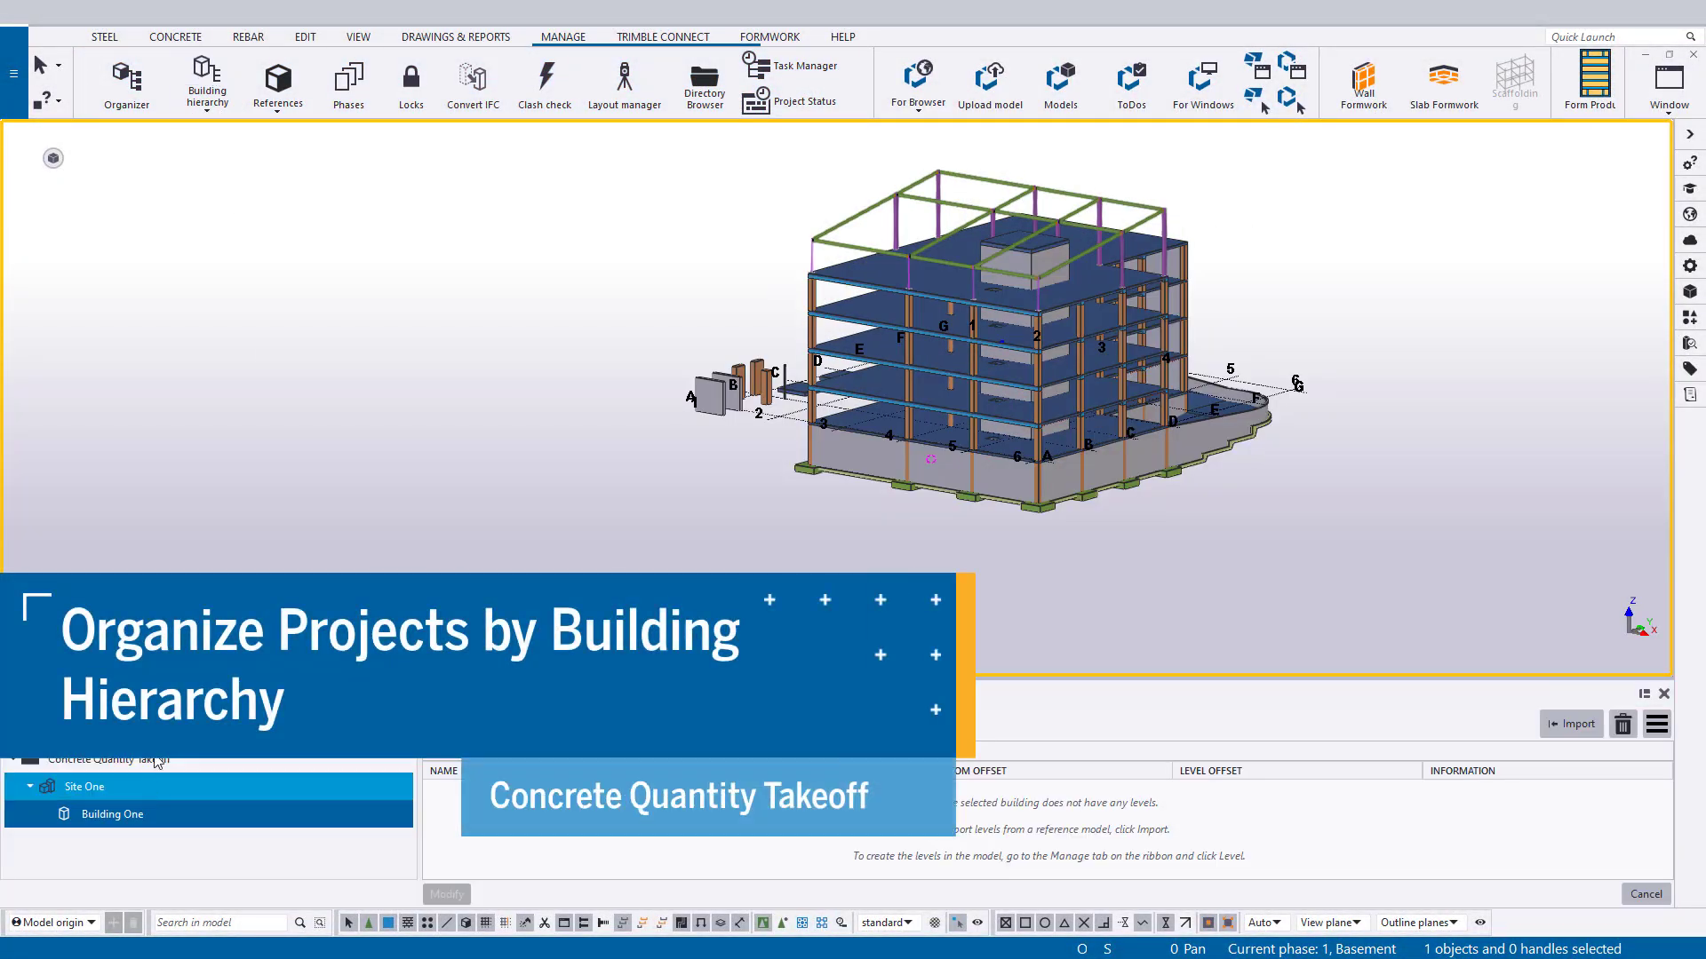
- Add Building One levels by picking the footing base (-12'-9") and the 0" slab edge
click(207, 104)
click(262, 147)
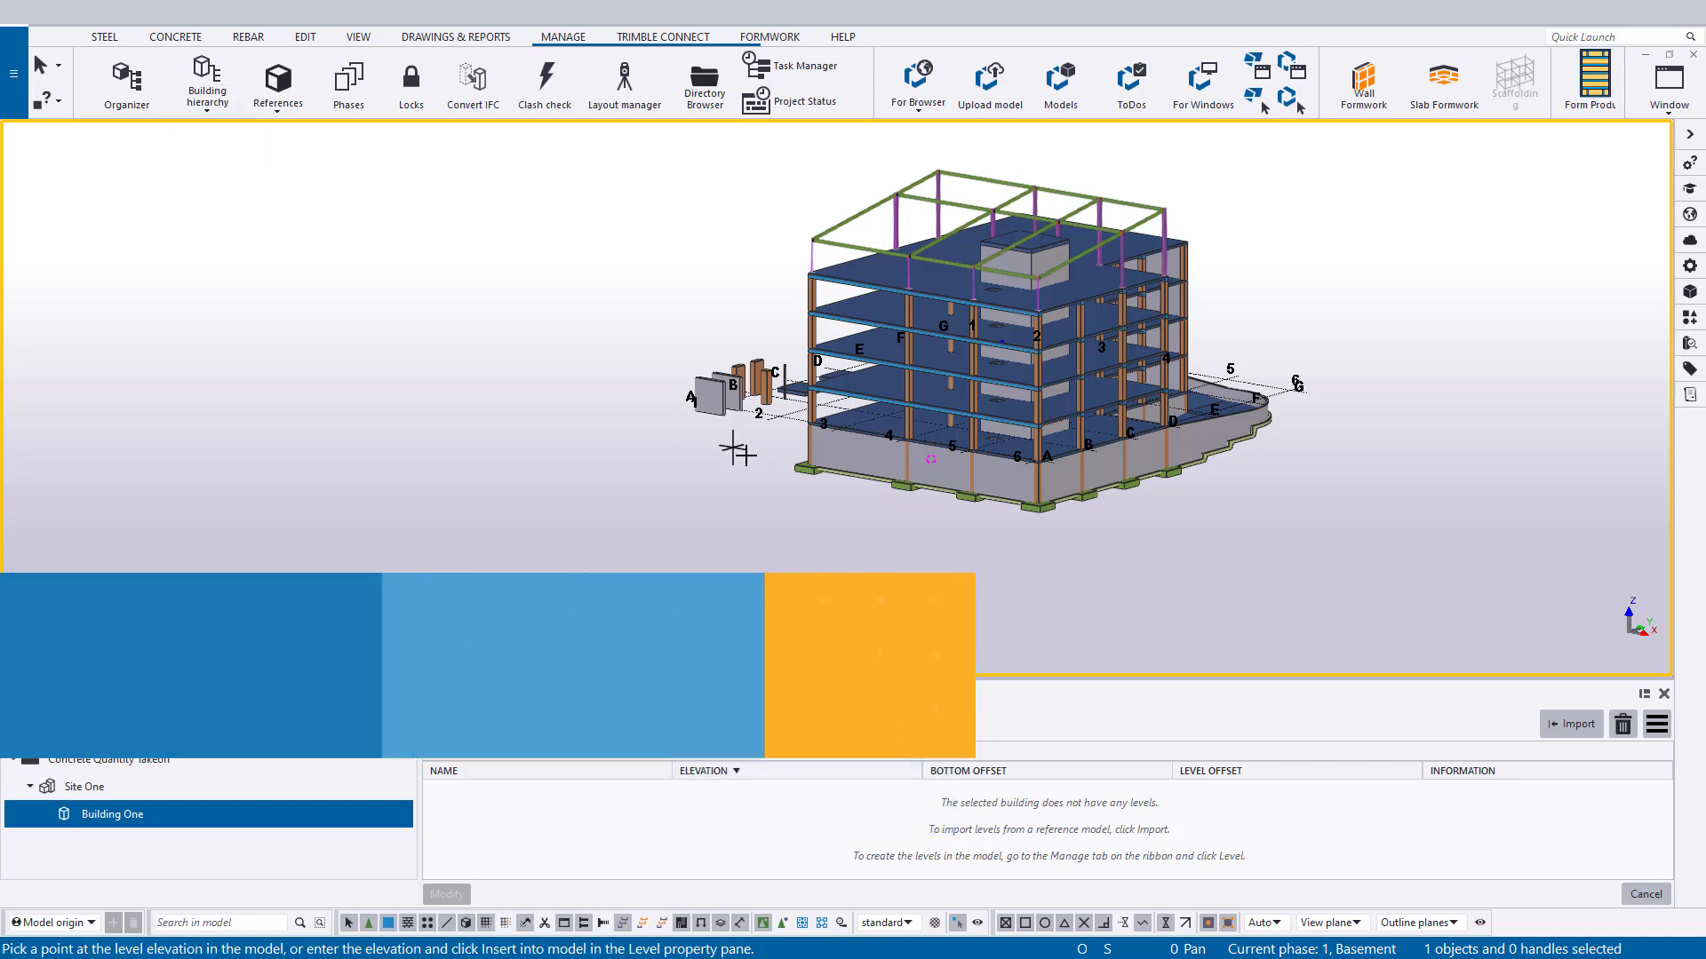
scroll(781, 466, up, 5)
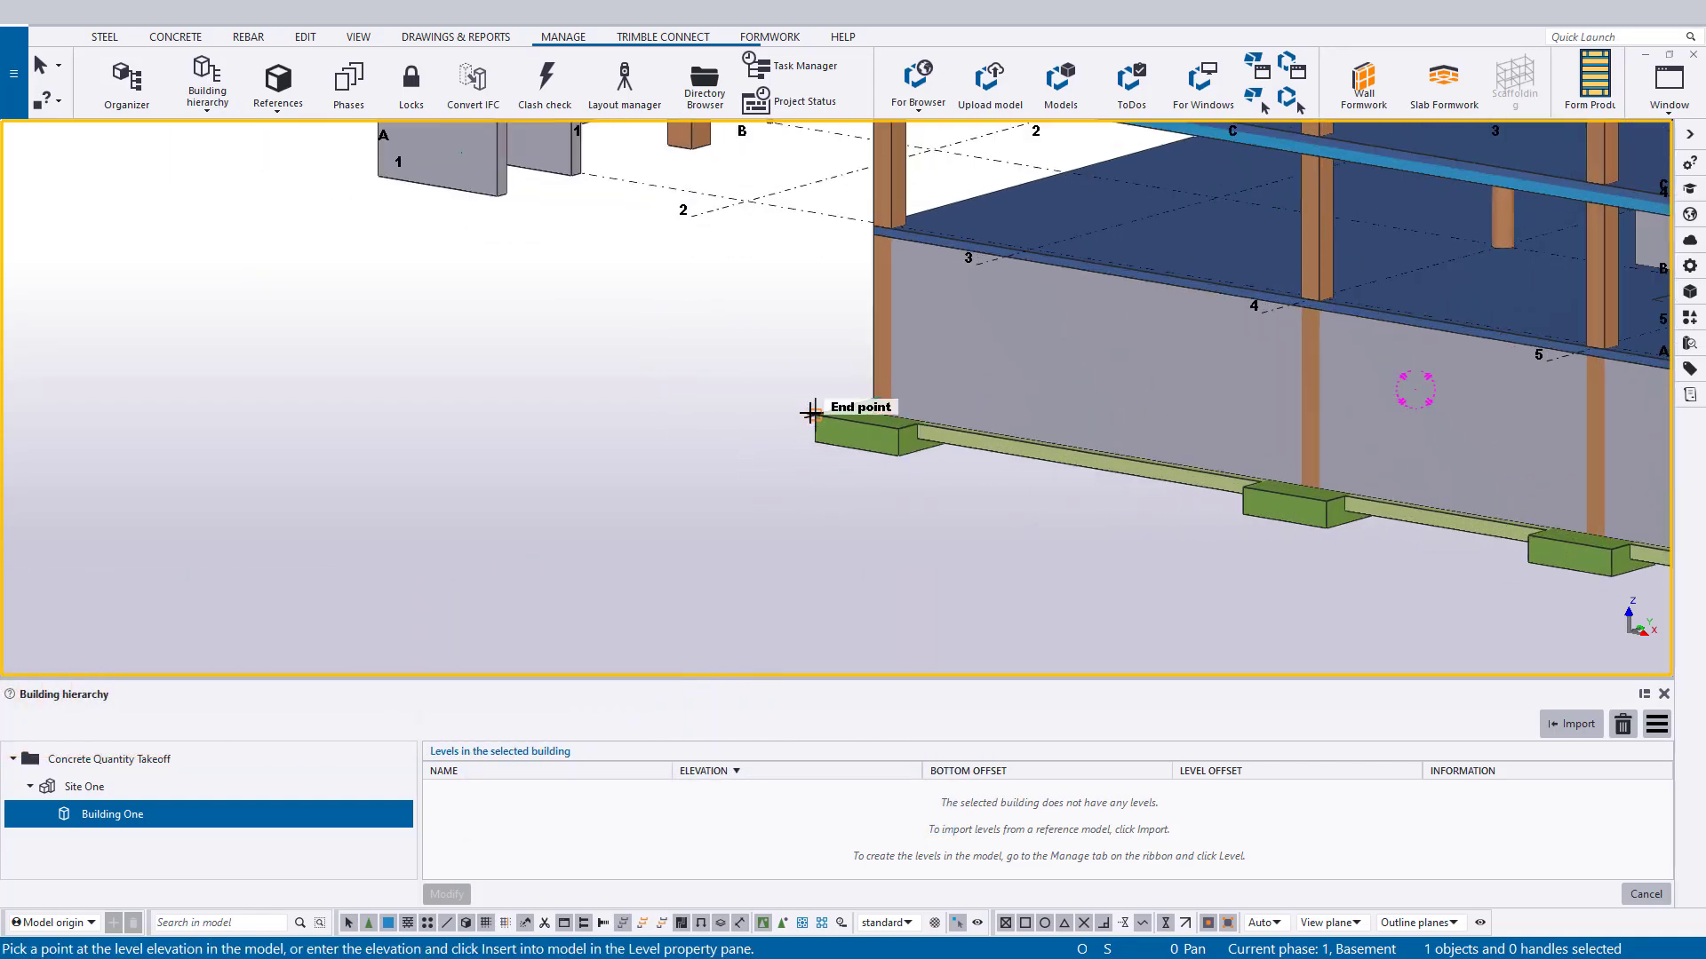
click(791, 412)
scroll(702, 532, down, 5)
scroll(657, 515, up, 6)
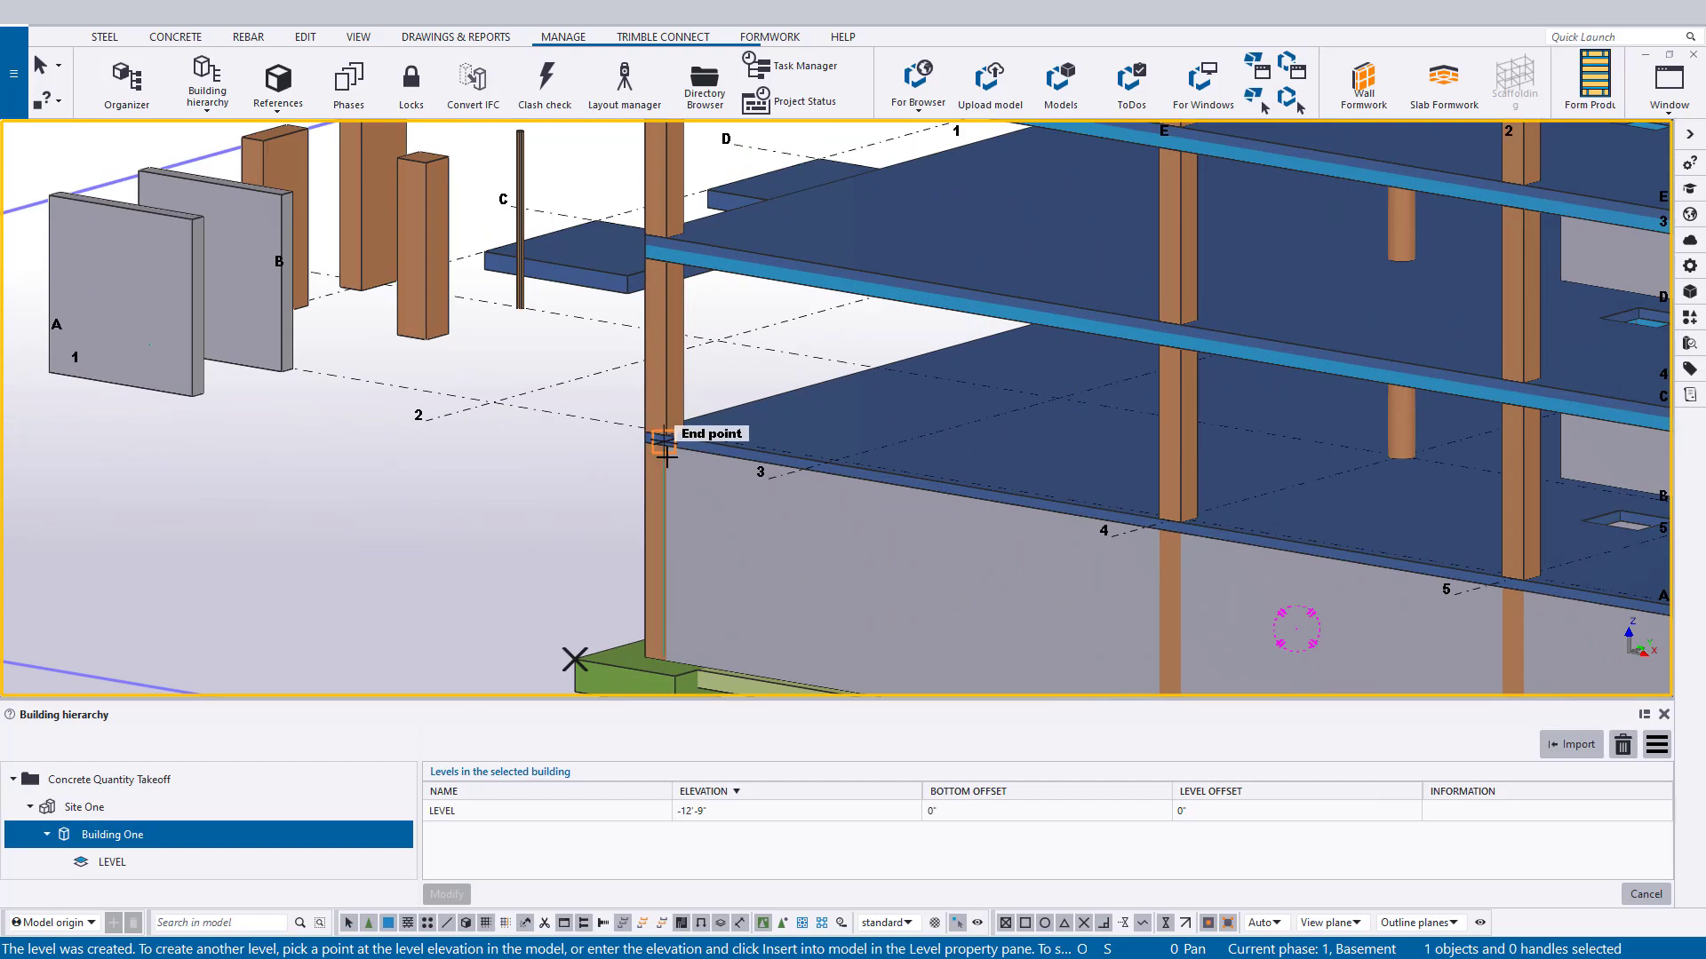
scroll(667, 457, up, 1)
click(670, 411)
middle_drag(765, 413, 735, 562)
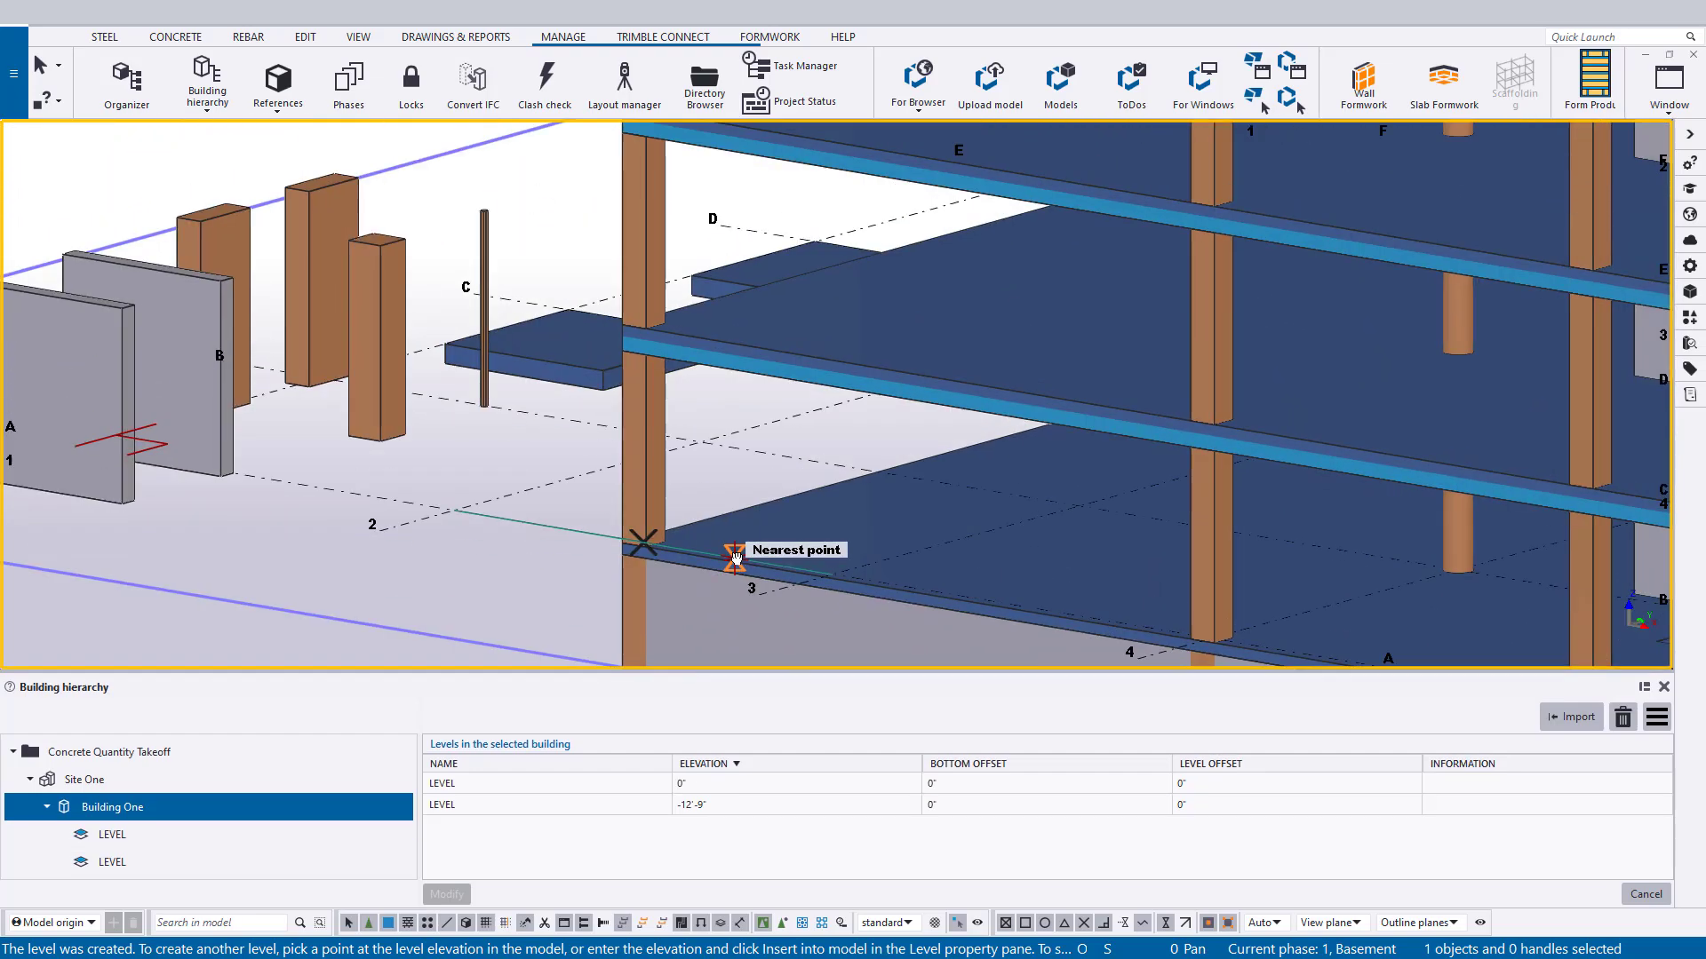
scroll(736, 561, down, 3)
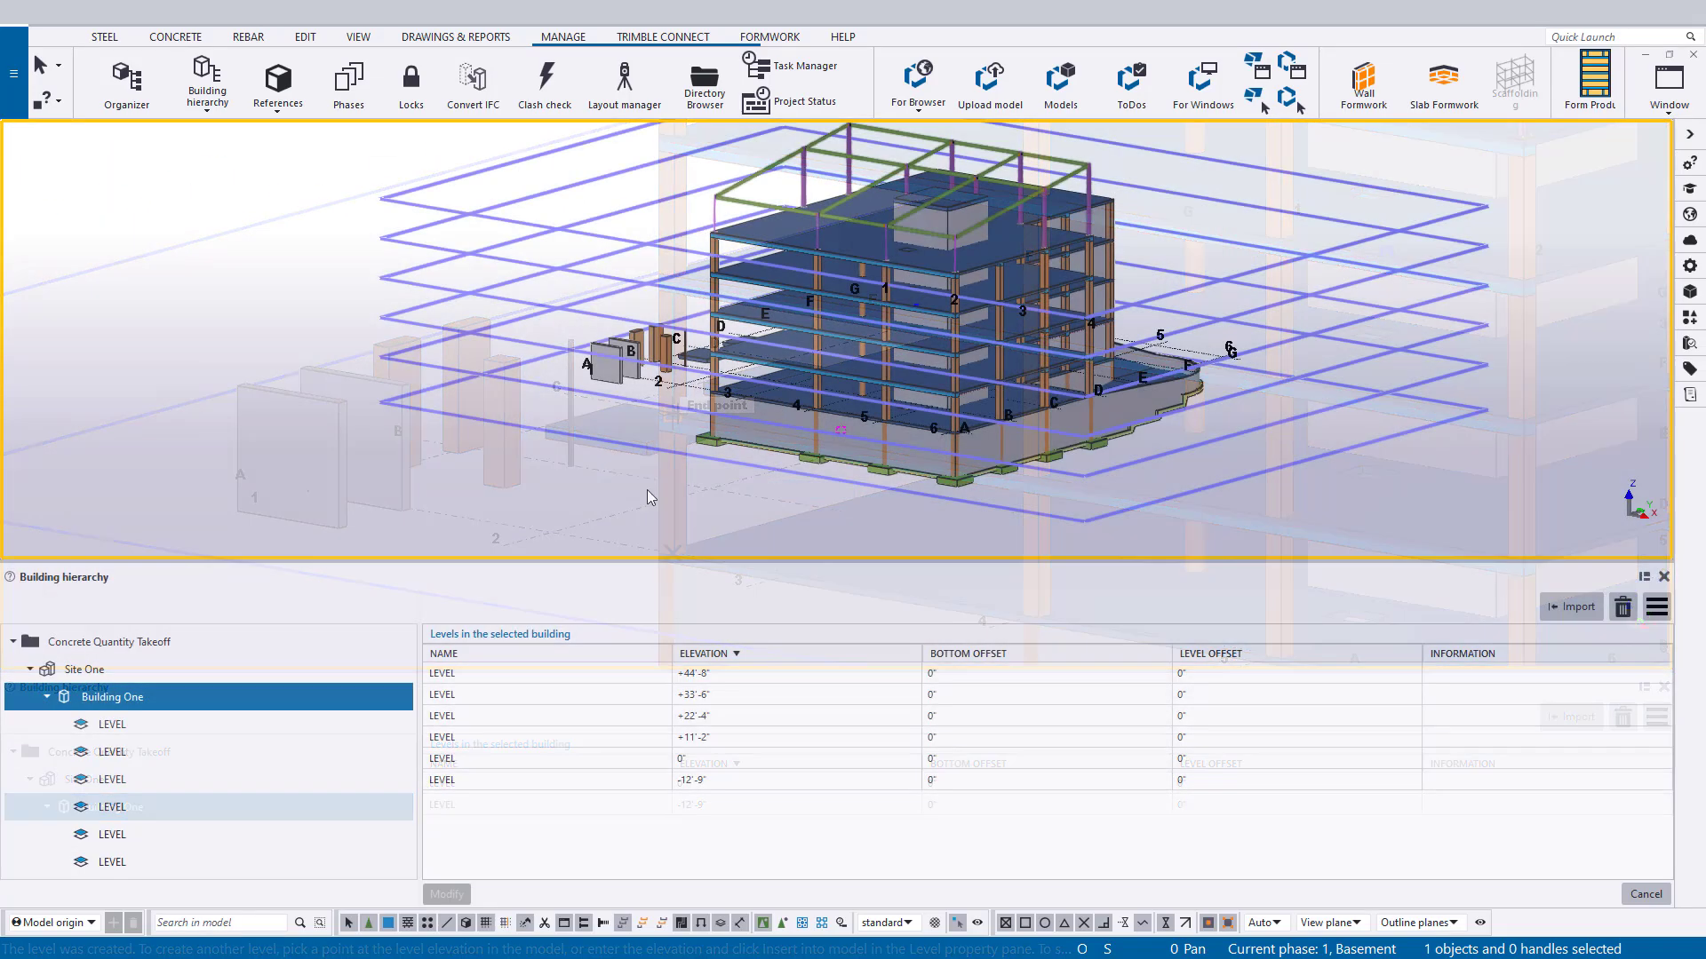
click(566, 783)
- Rename the -12'-9" level to Foundations, the 0" level to Basement and the top level to Roof
click(495, 781)
text(Foundations)
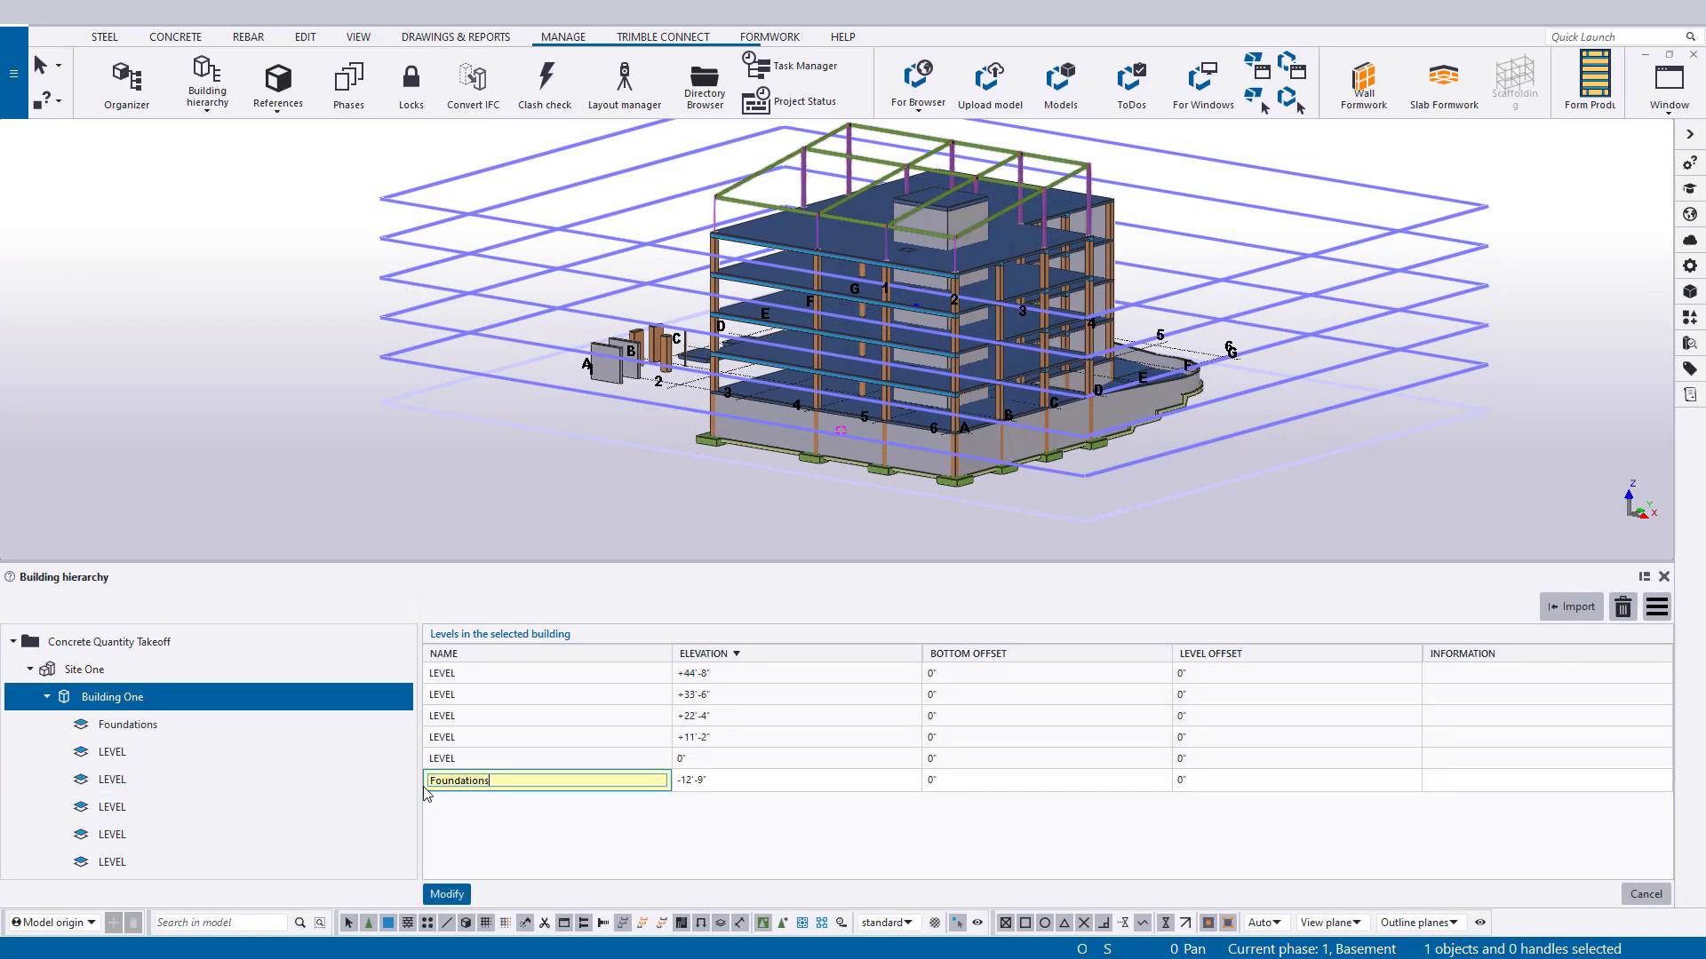
key(Return)
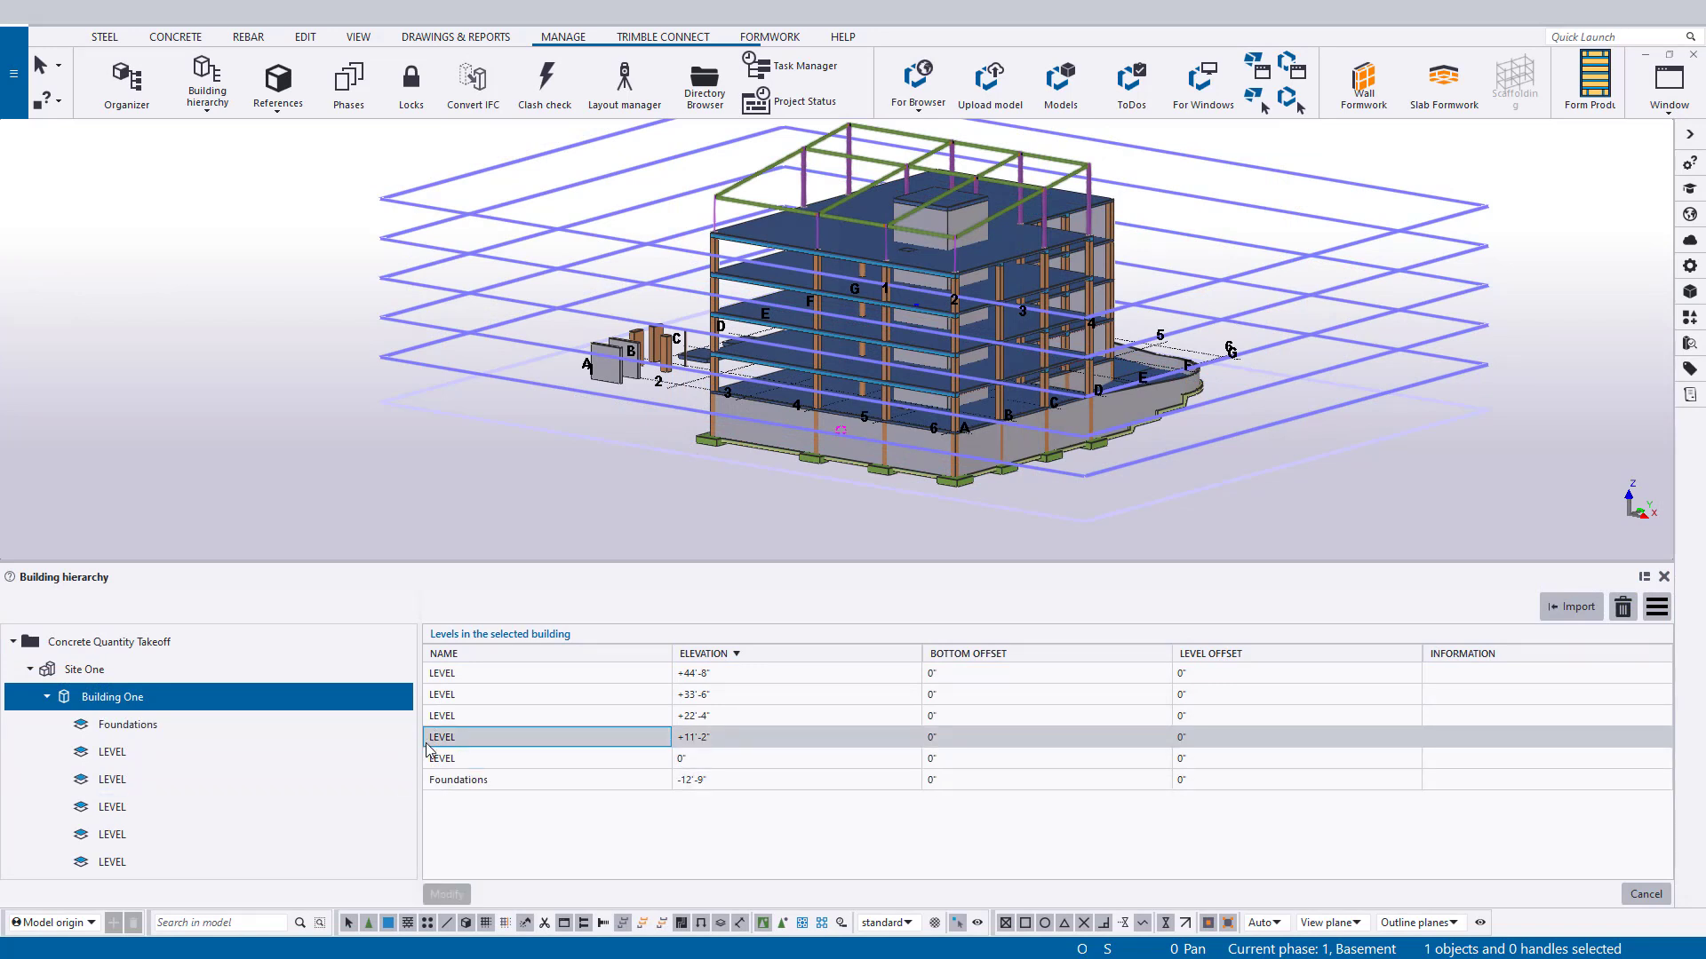
click(478, 759)
click(473, 760)
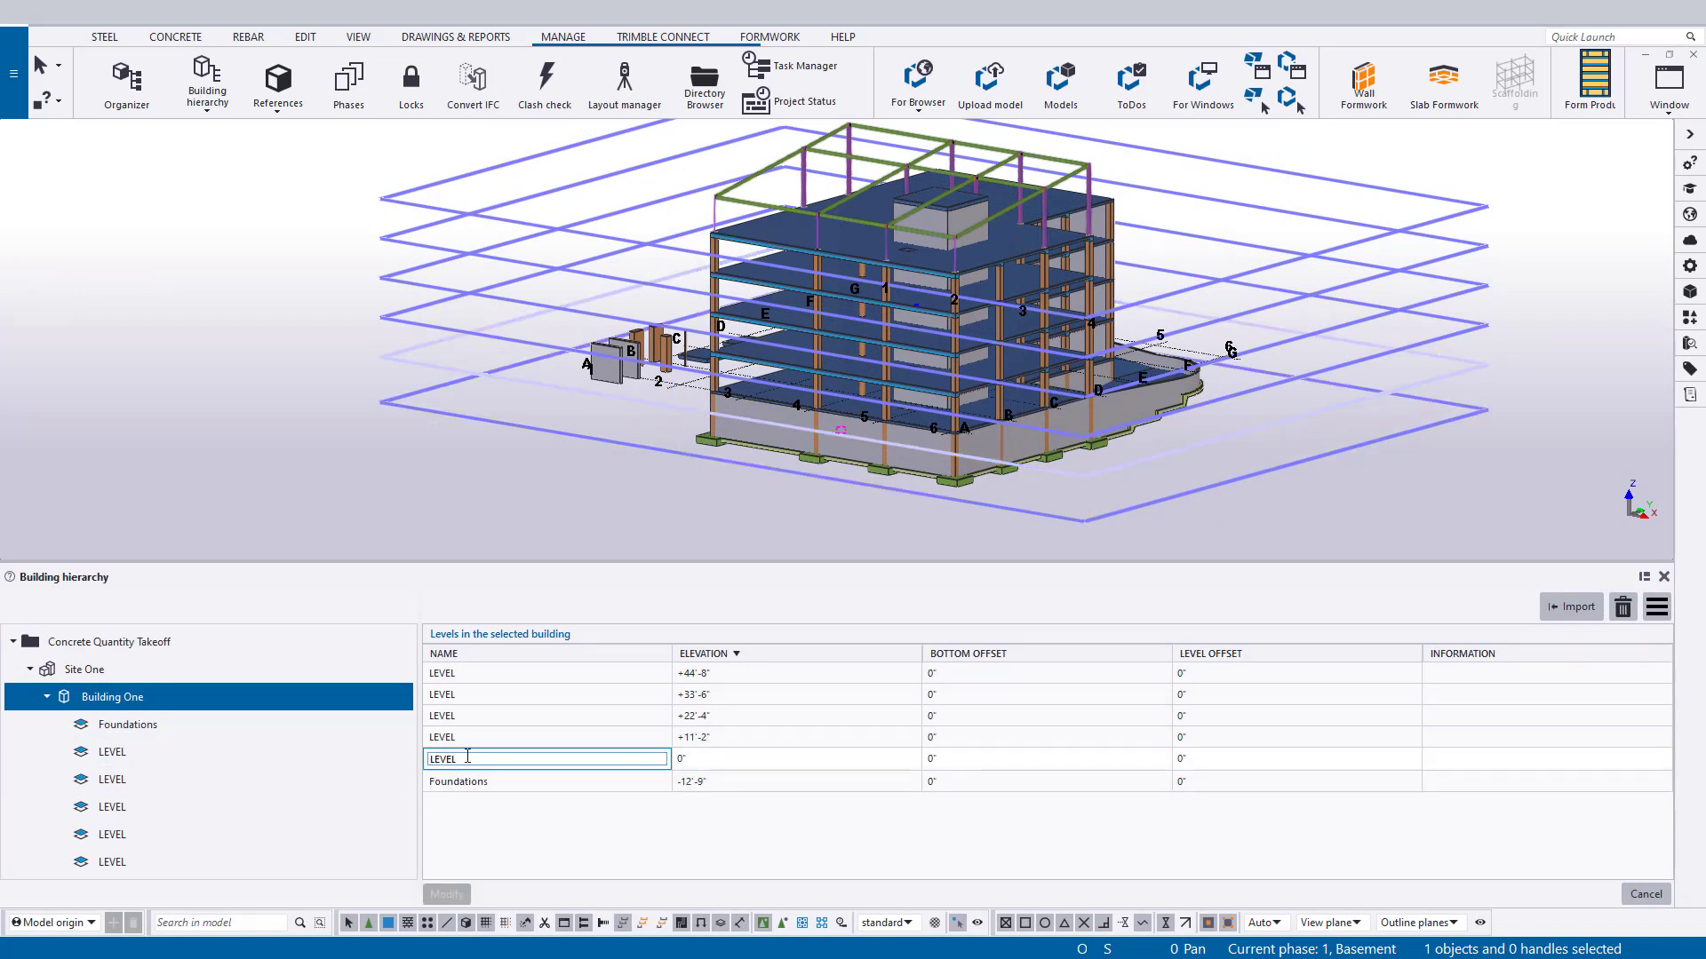
text(Basement)
text(R)
text(oof)
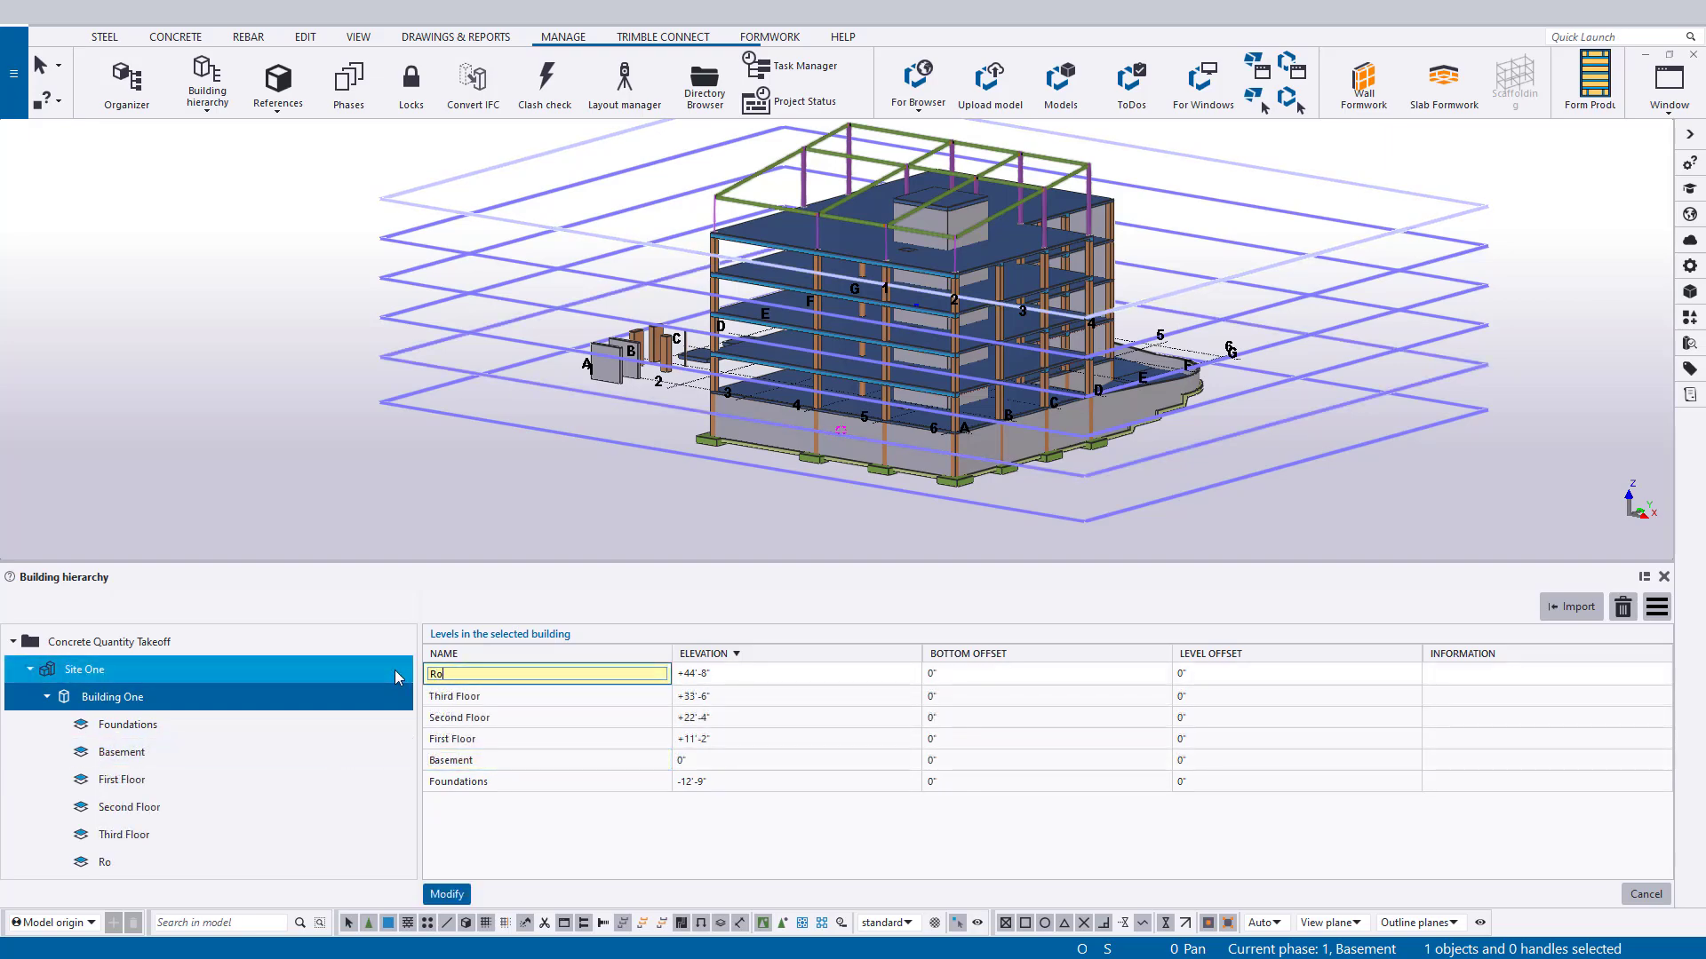
key(Return)
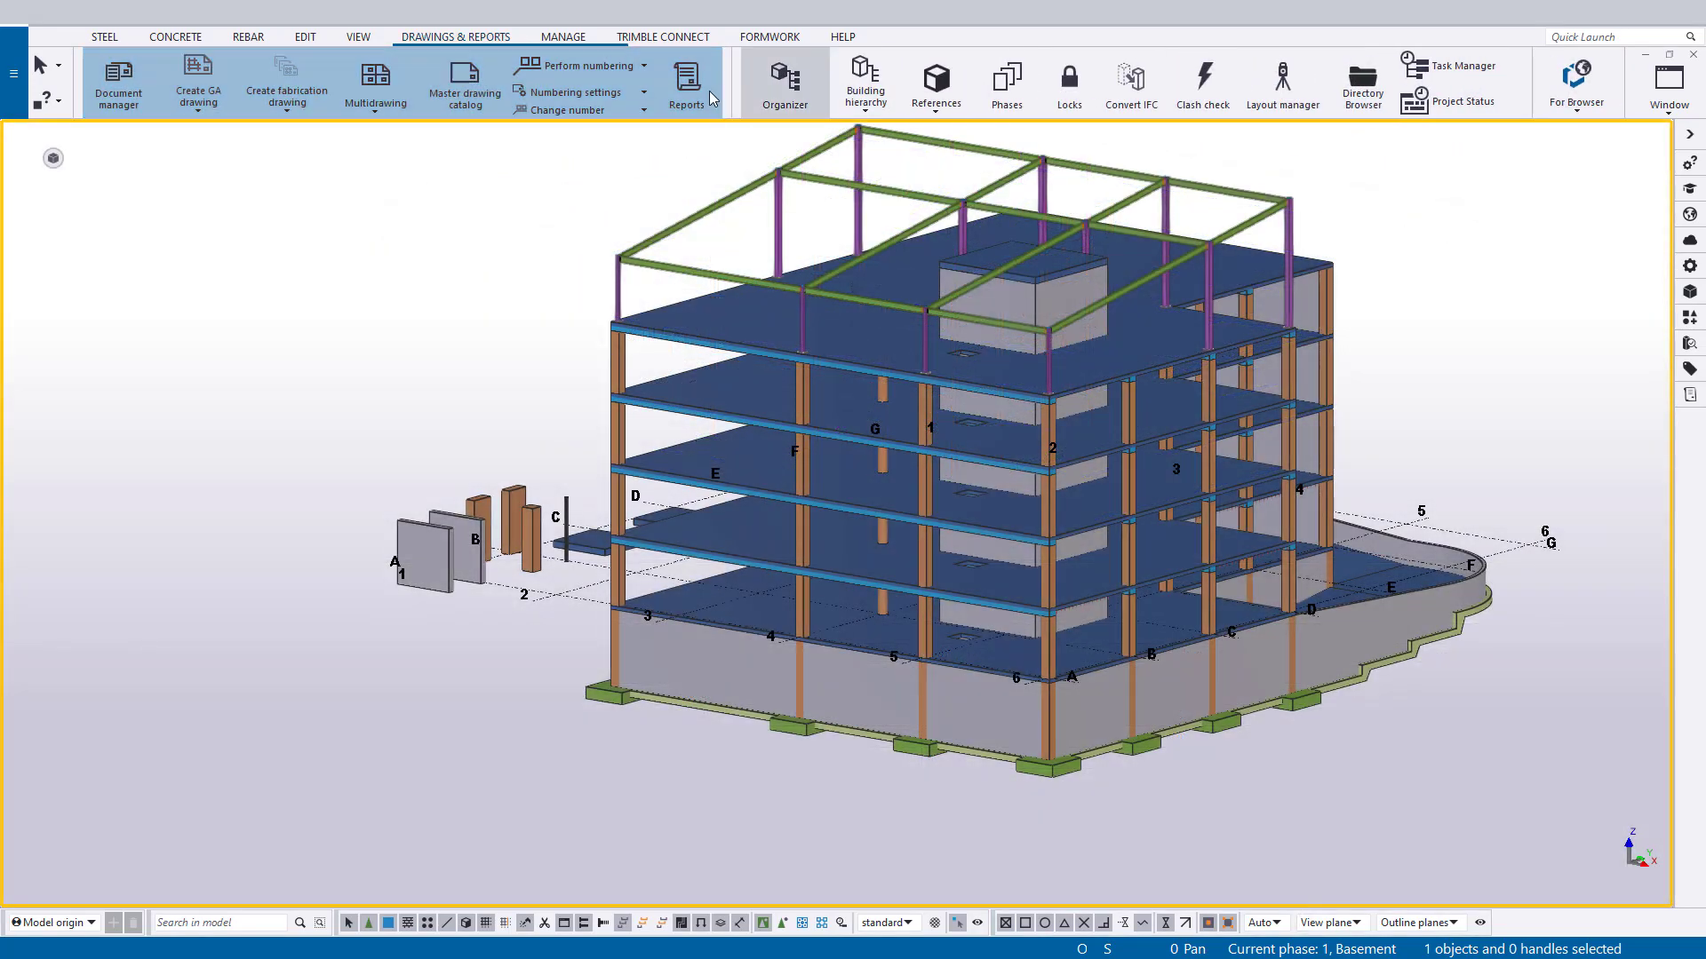
- Create the 310 CIP Takeoff - By Phase.xls report from all objects, replacing the existing file
click(709, 94)
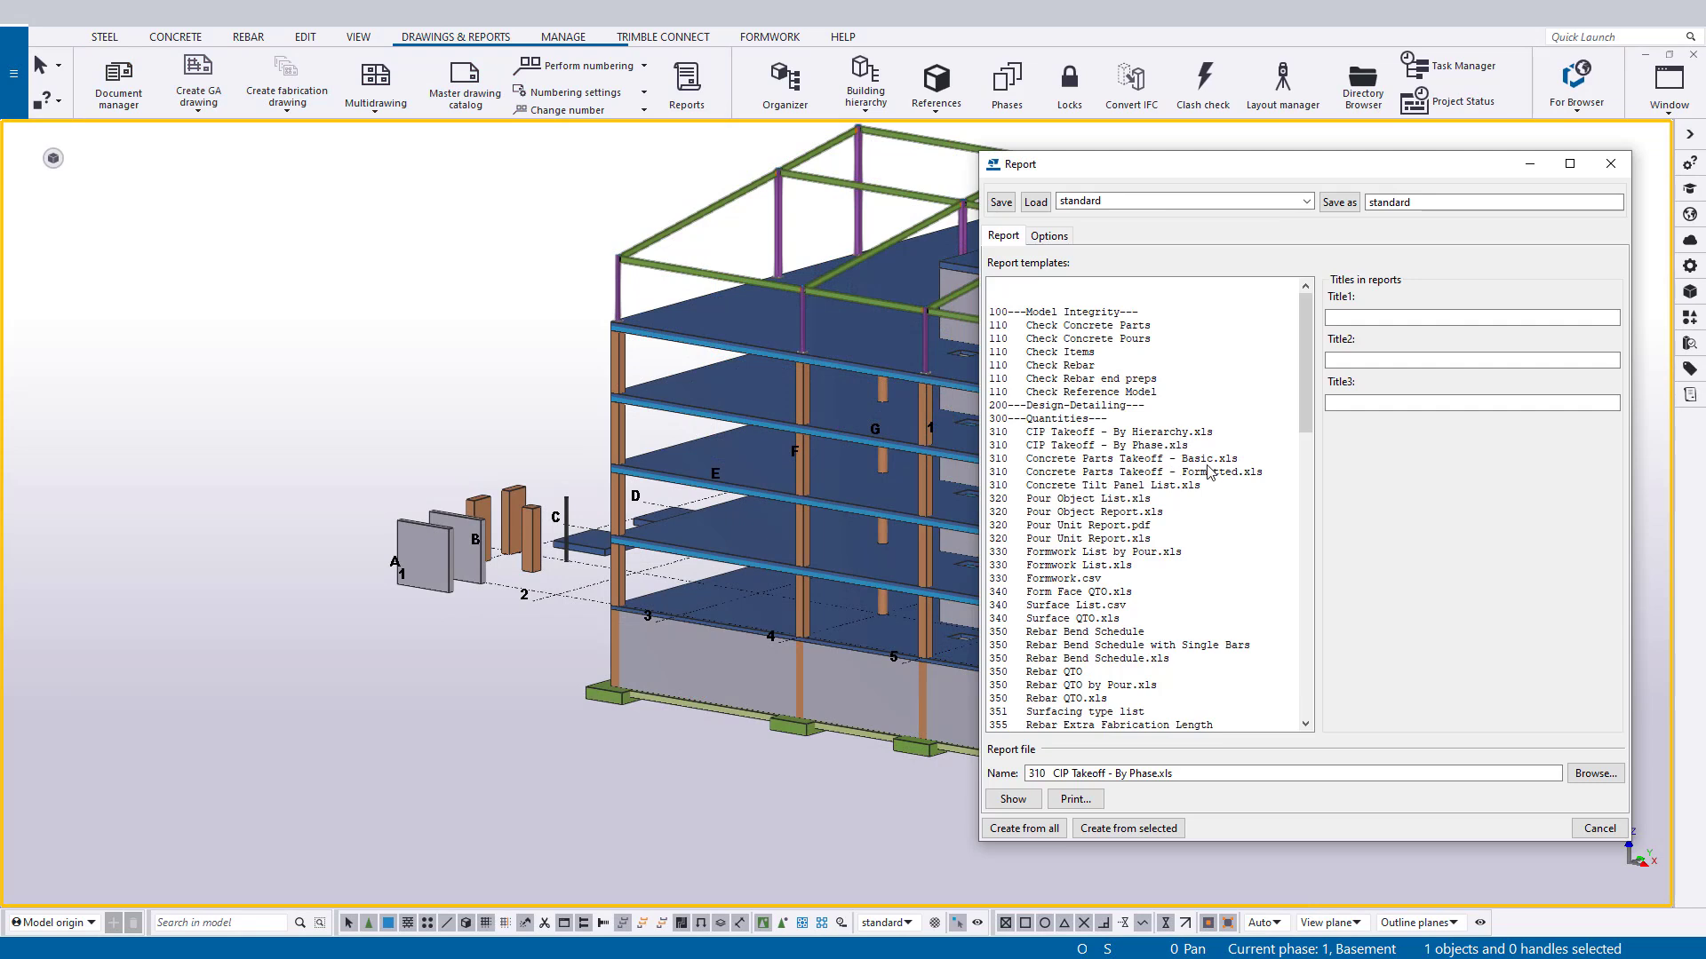
click(1193, 447)
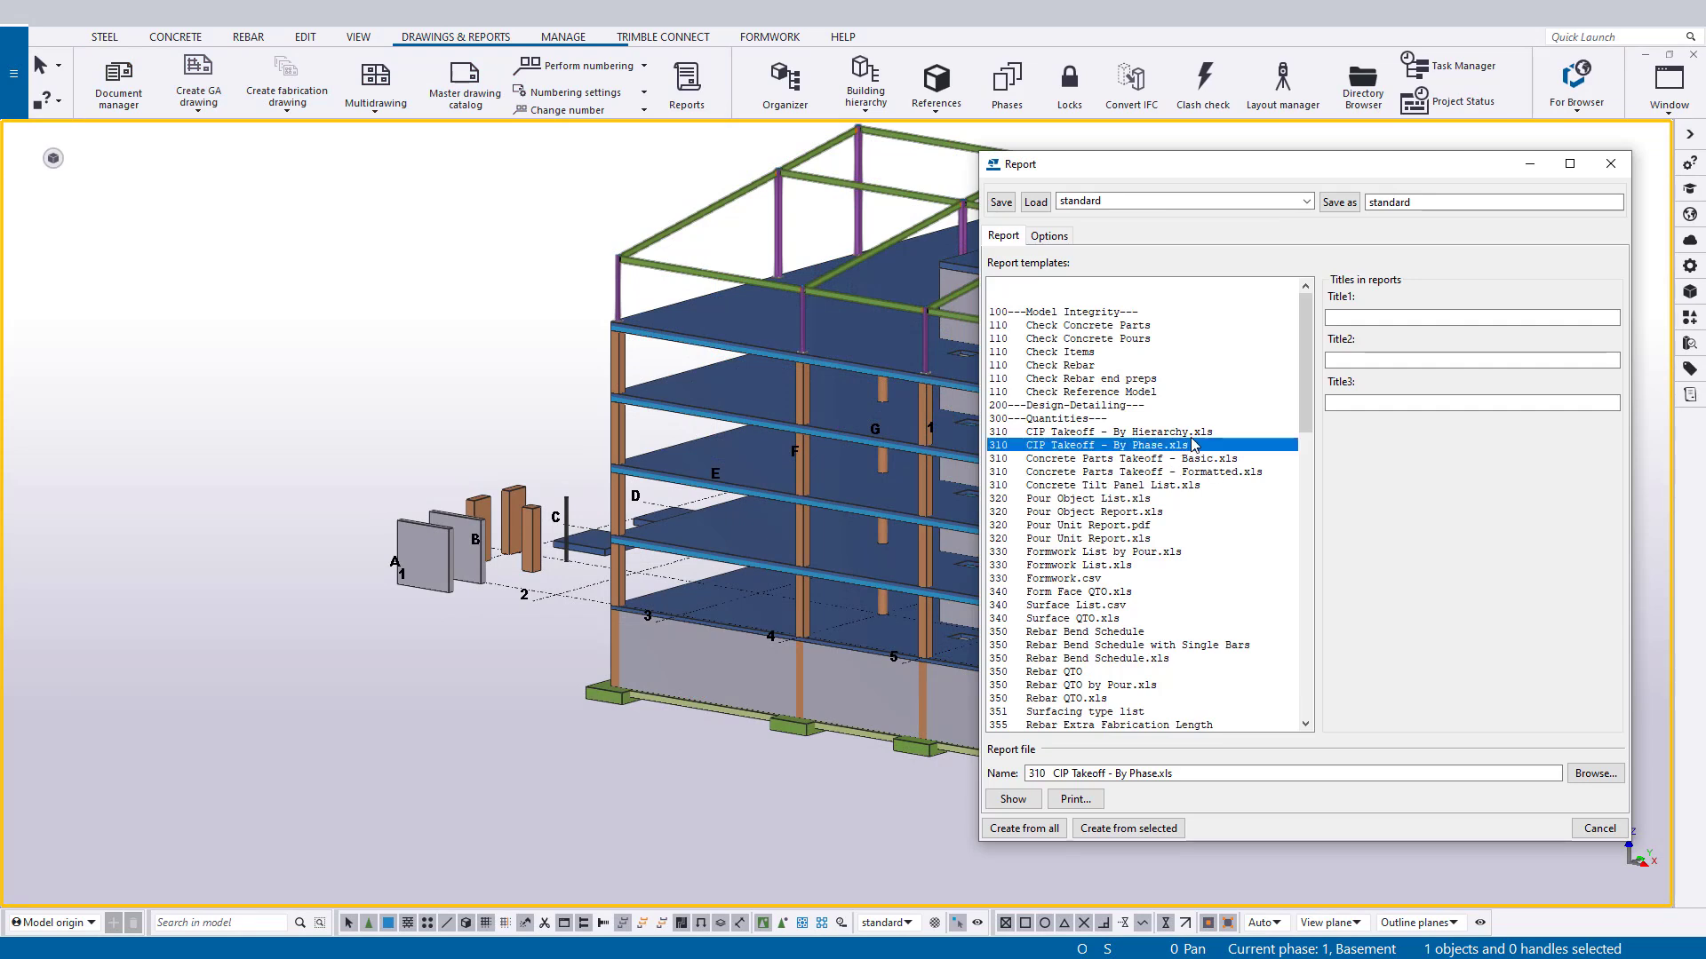
click(1024, 828)
click(821, 510)
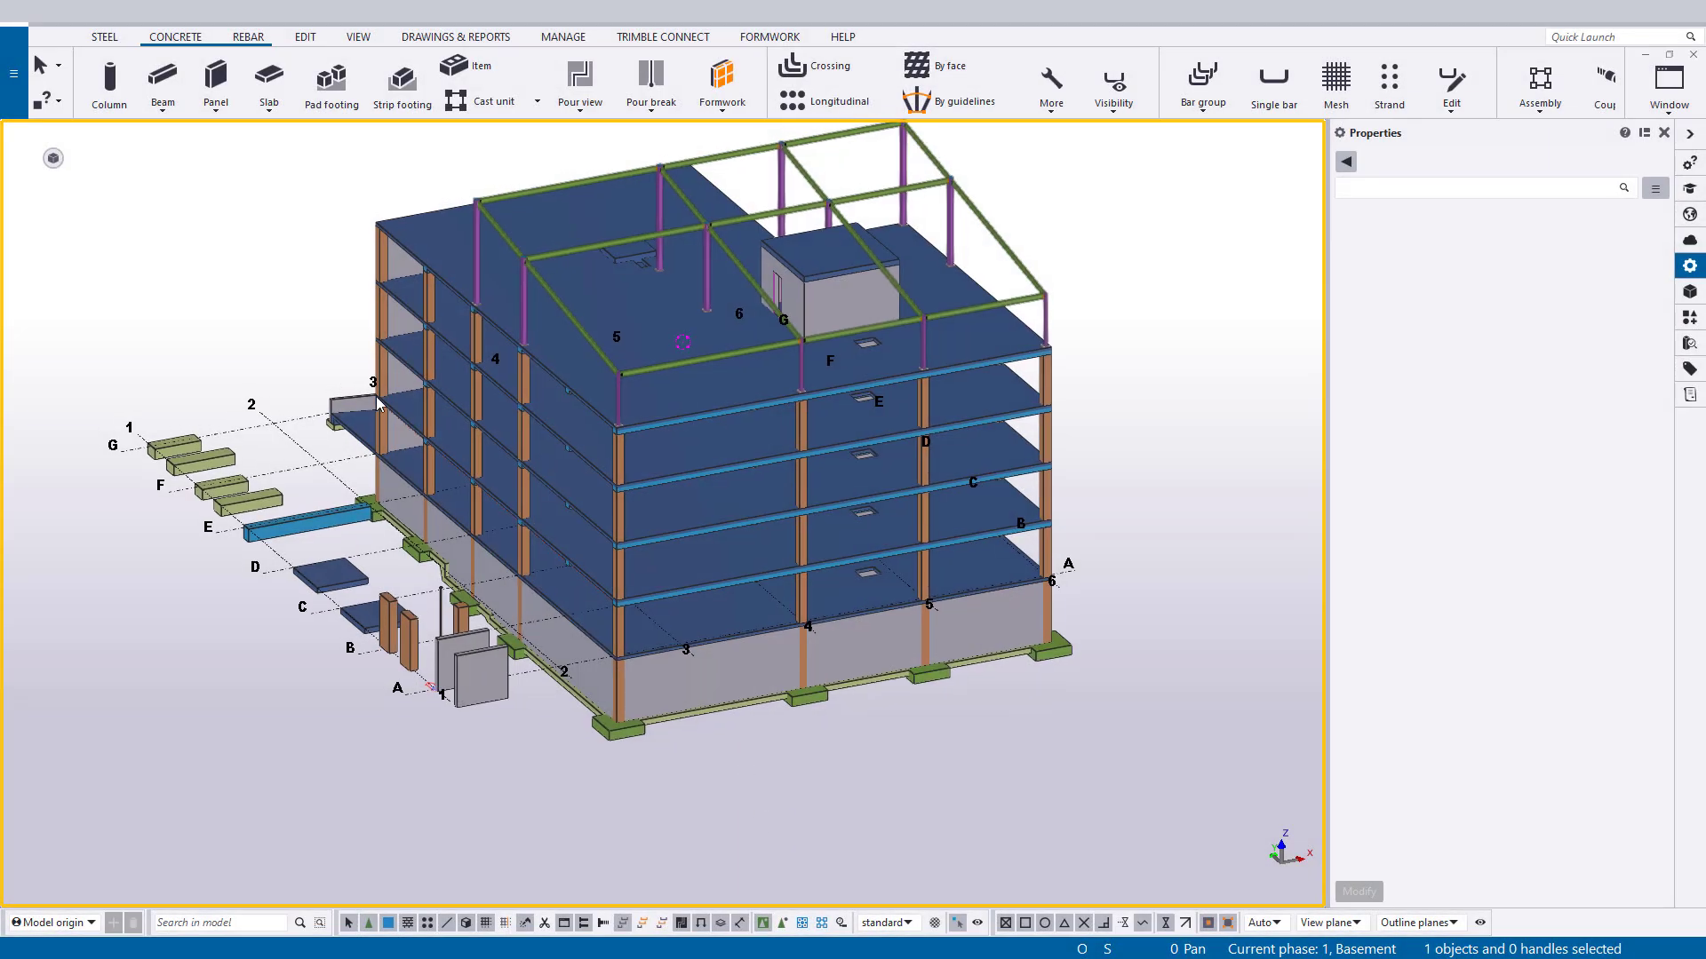
- Start a concrete column and load the Cip_Pile property set
click(110, 80)
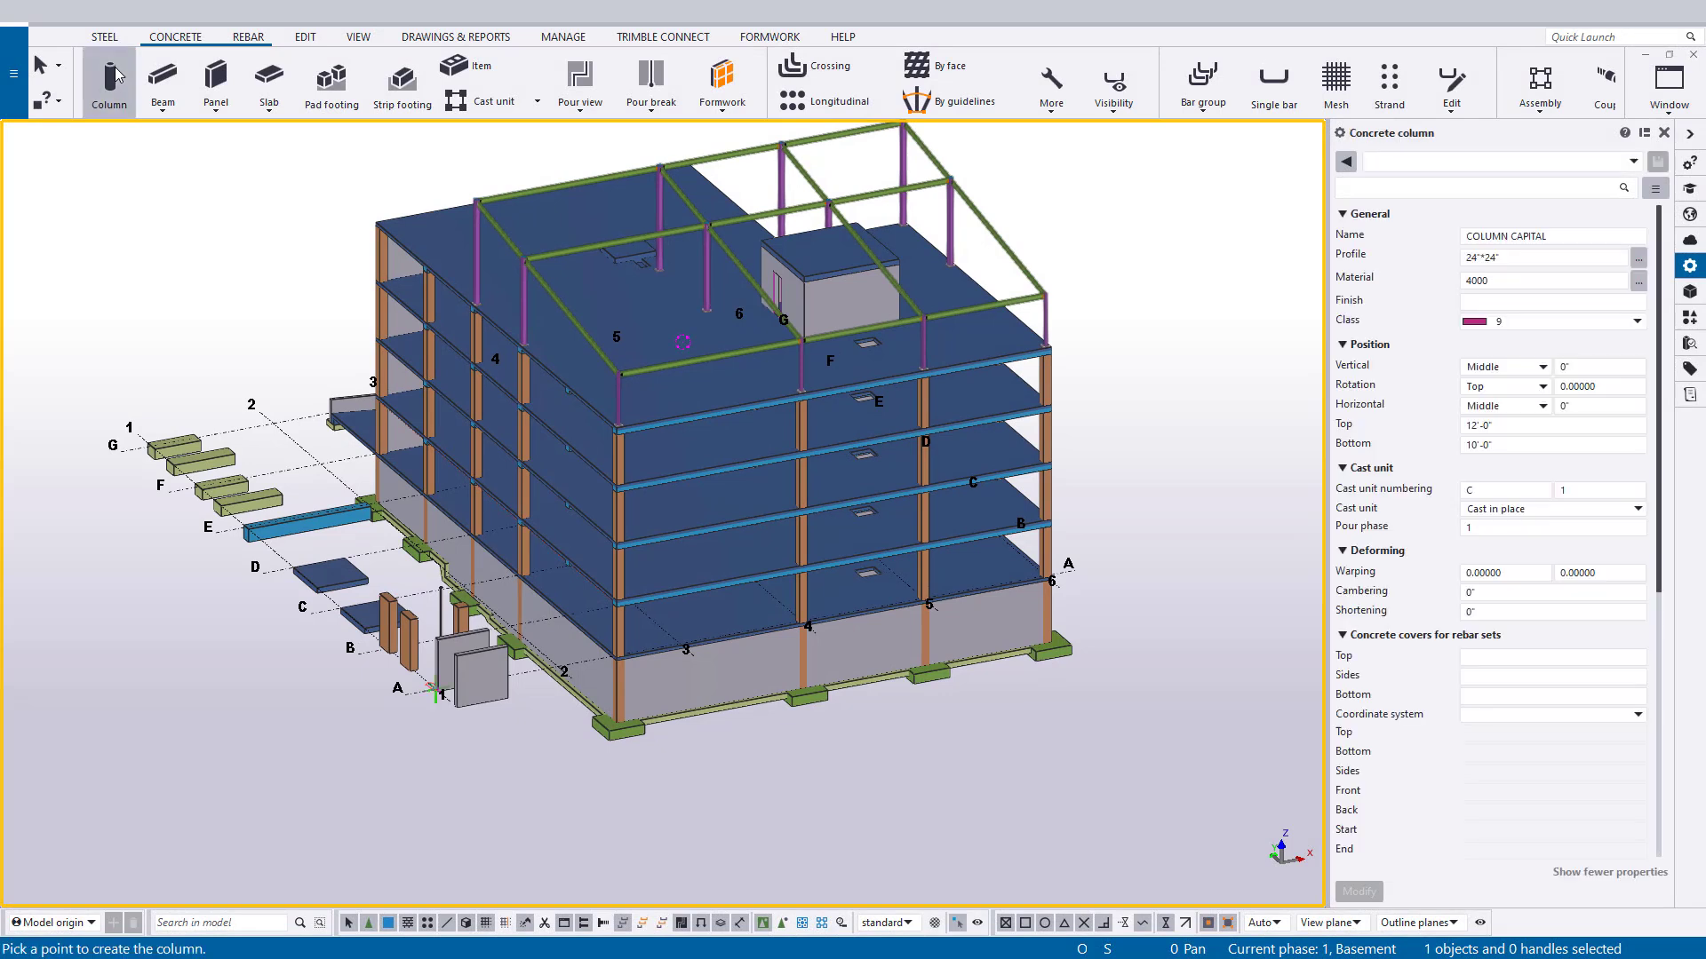
click(1633, 161)
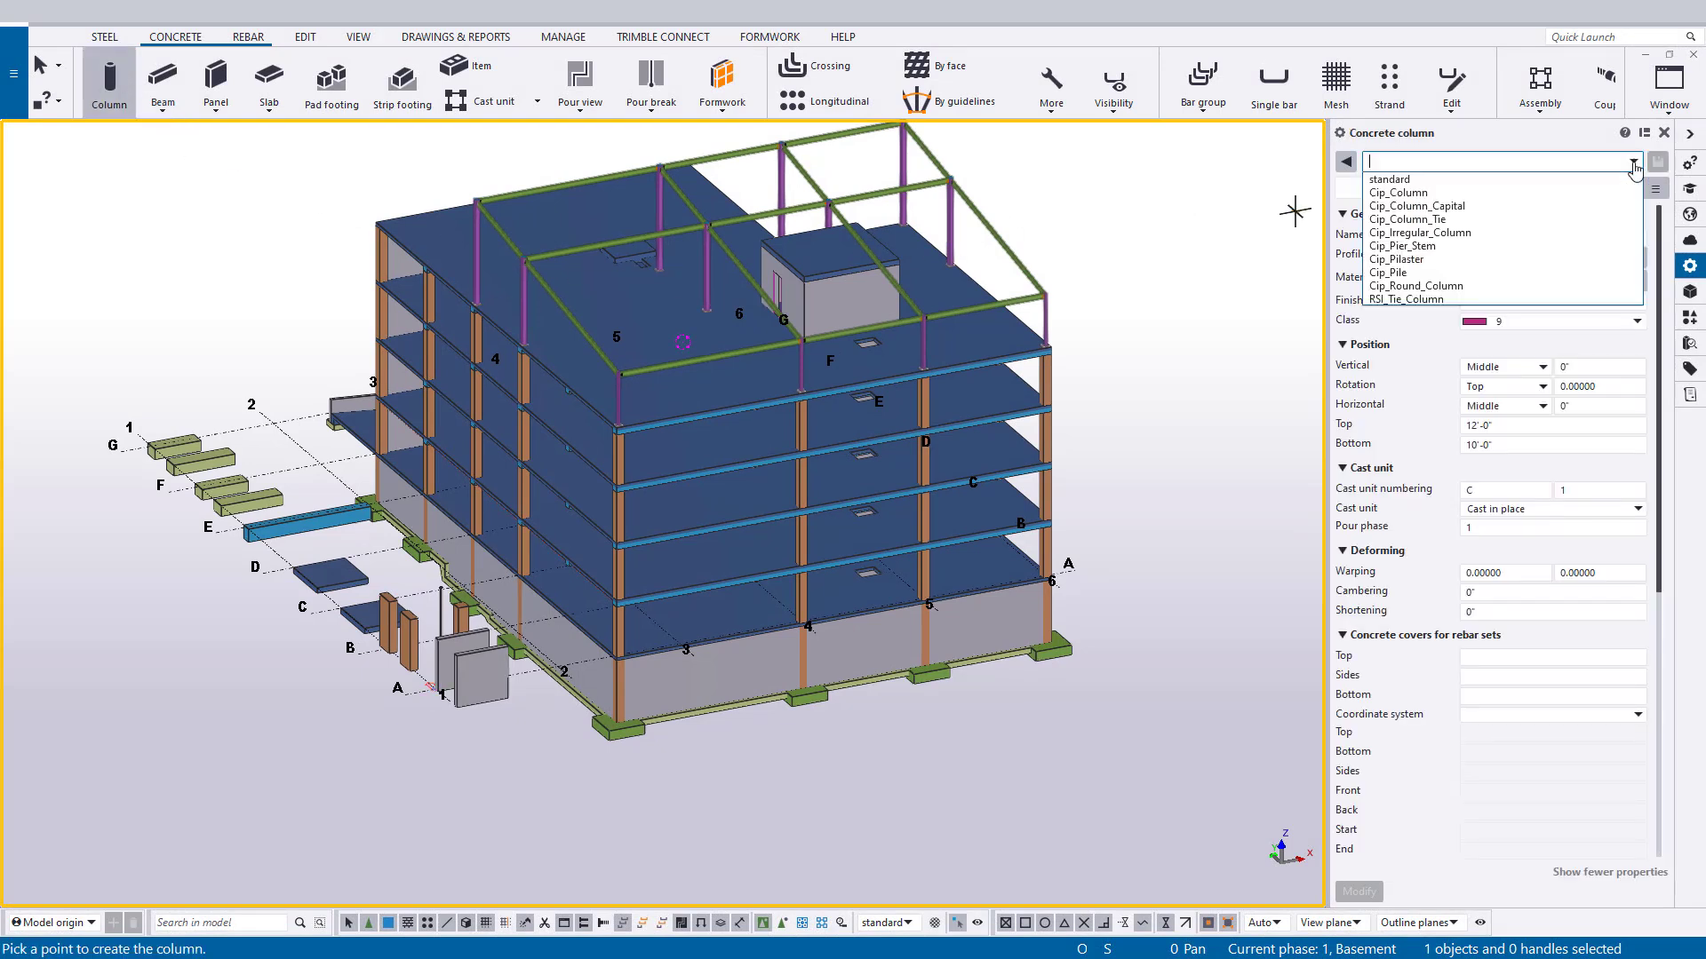
click(1555, 273)
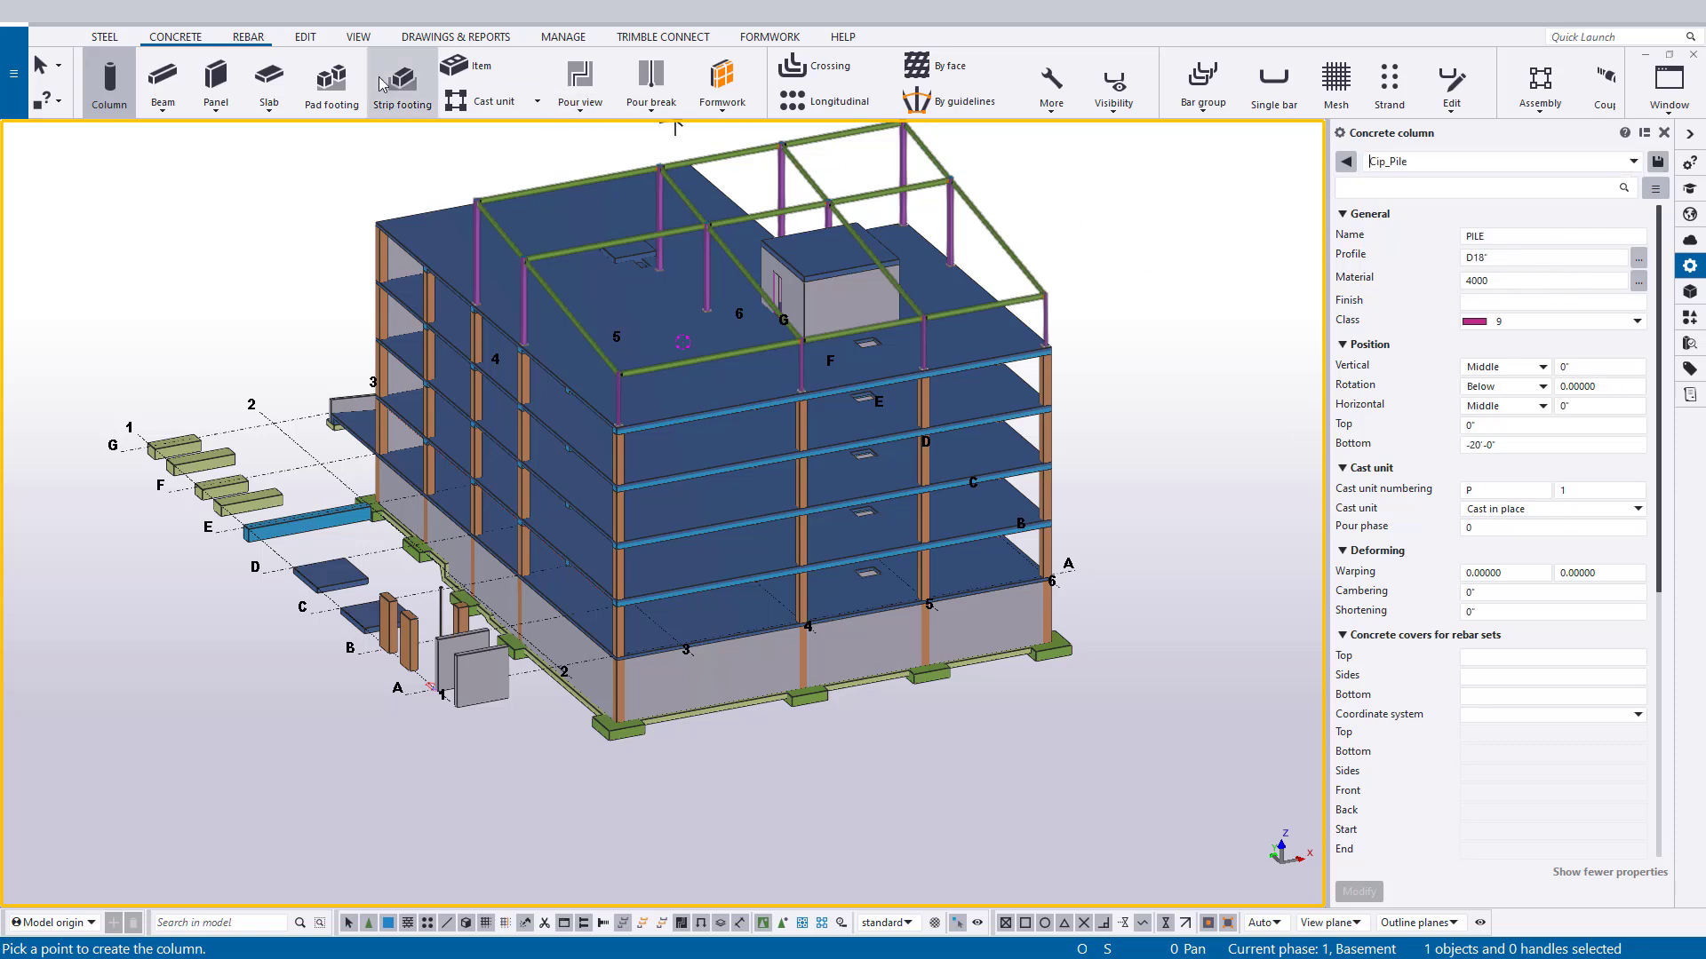
- Place a Cip_Pad_Footing pad footing at the gridline A–1 end point and check it
click(332, 80)
click(1631, 160)
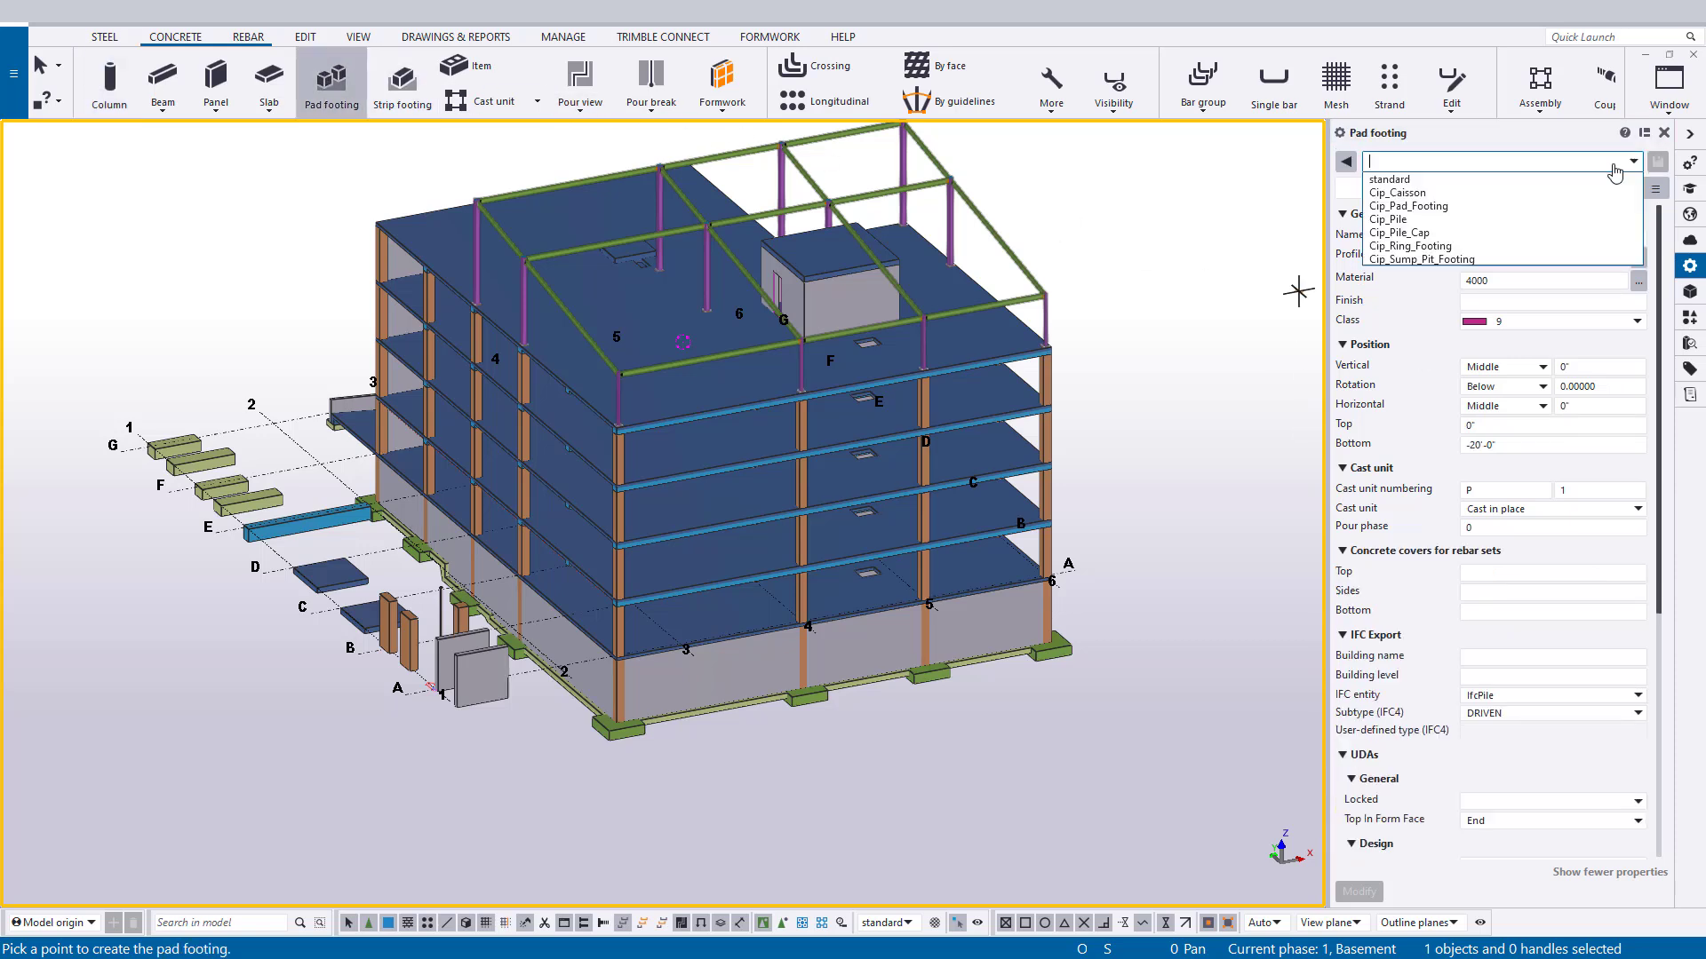
click(1468, 206)
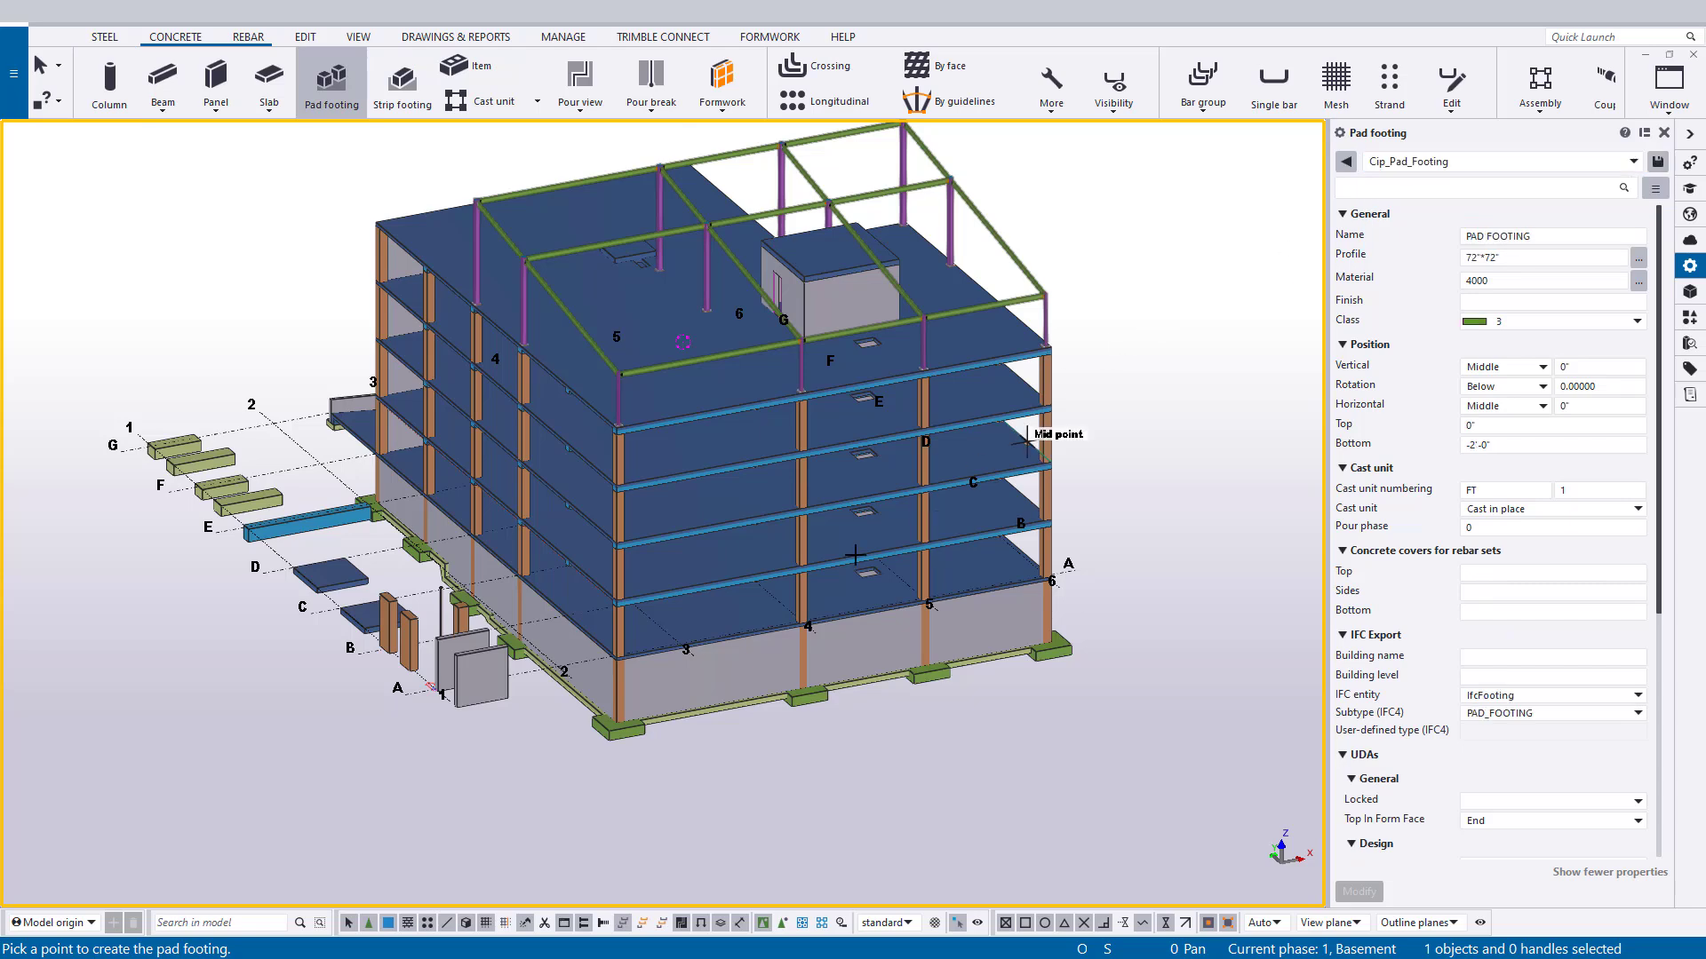
scroll(394, 724, up, 2)
scroll(271, 717, up, 1)
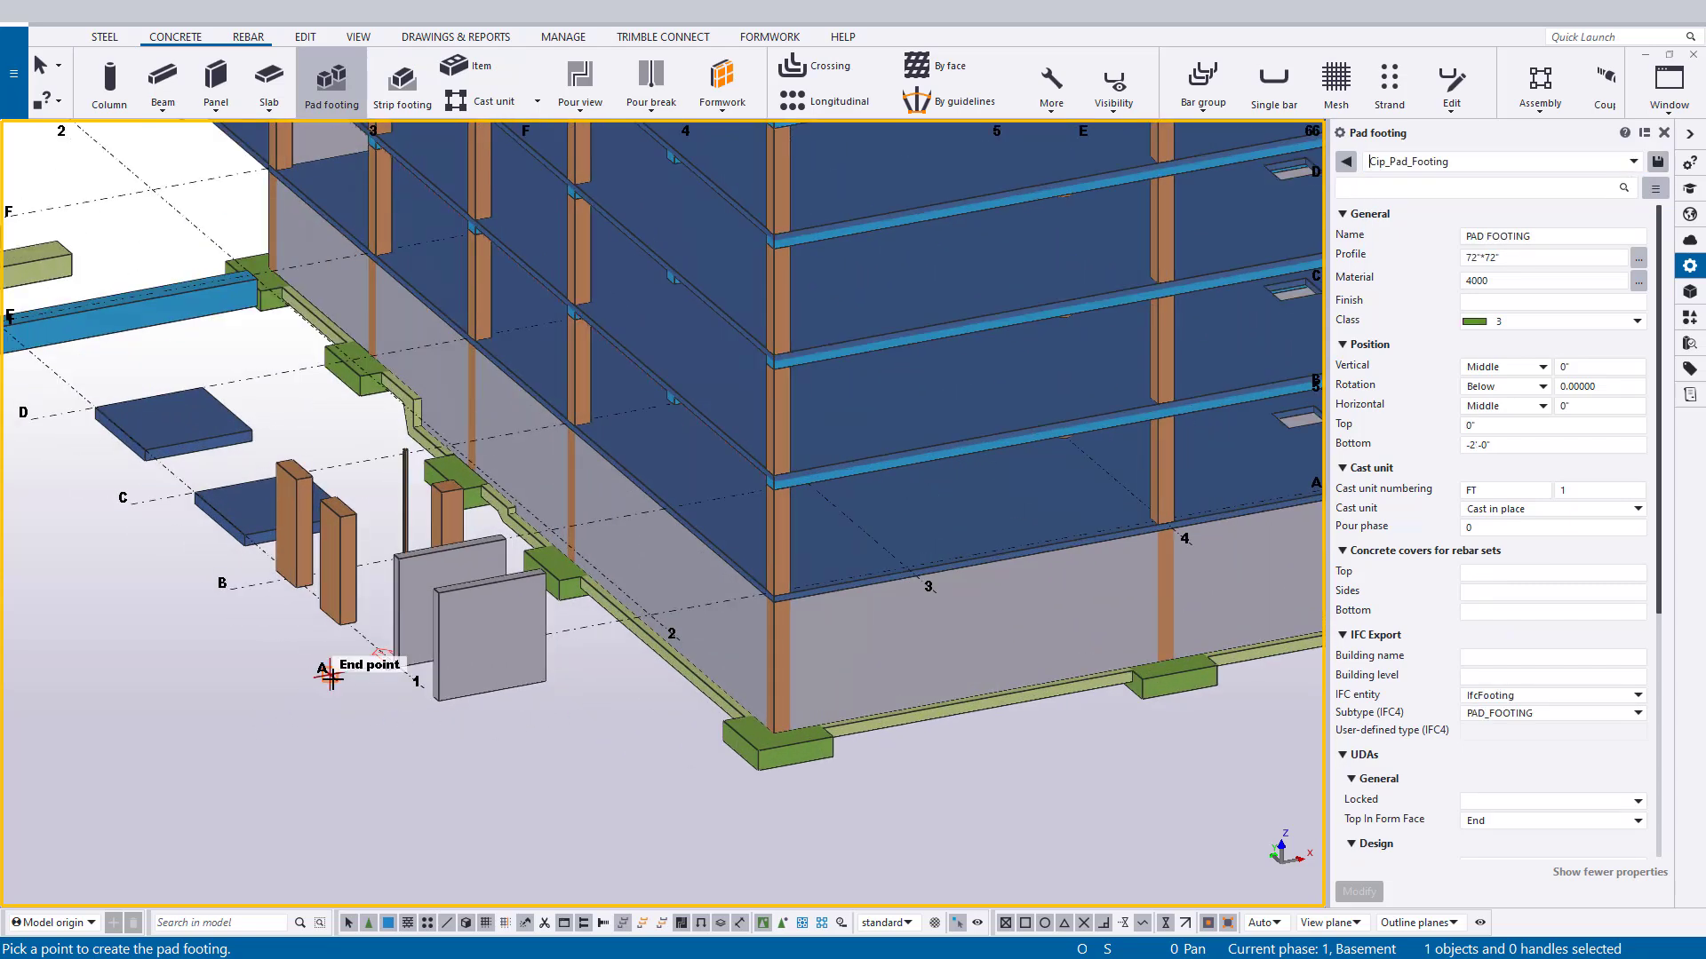
click(330, 677)
right_click(570, 785)
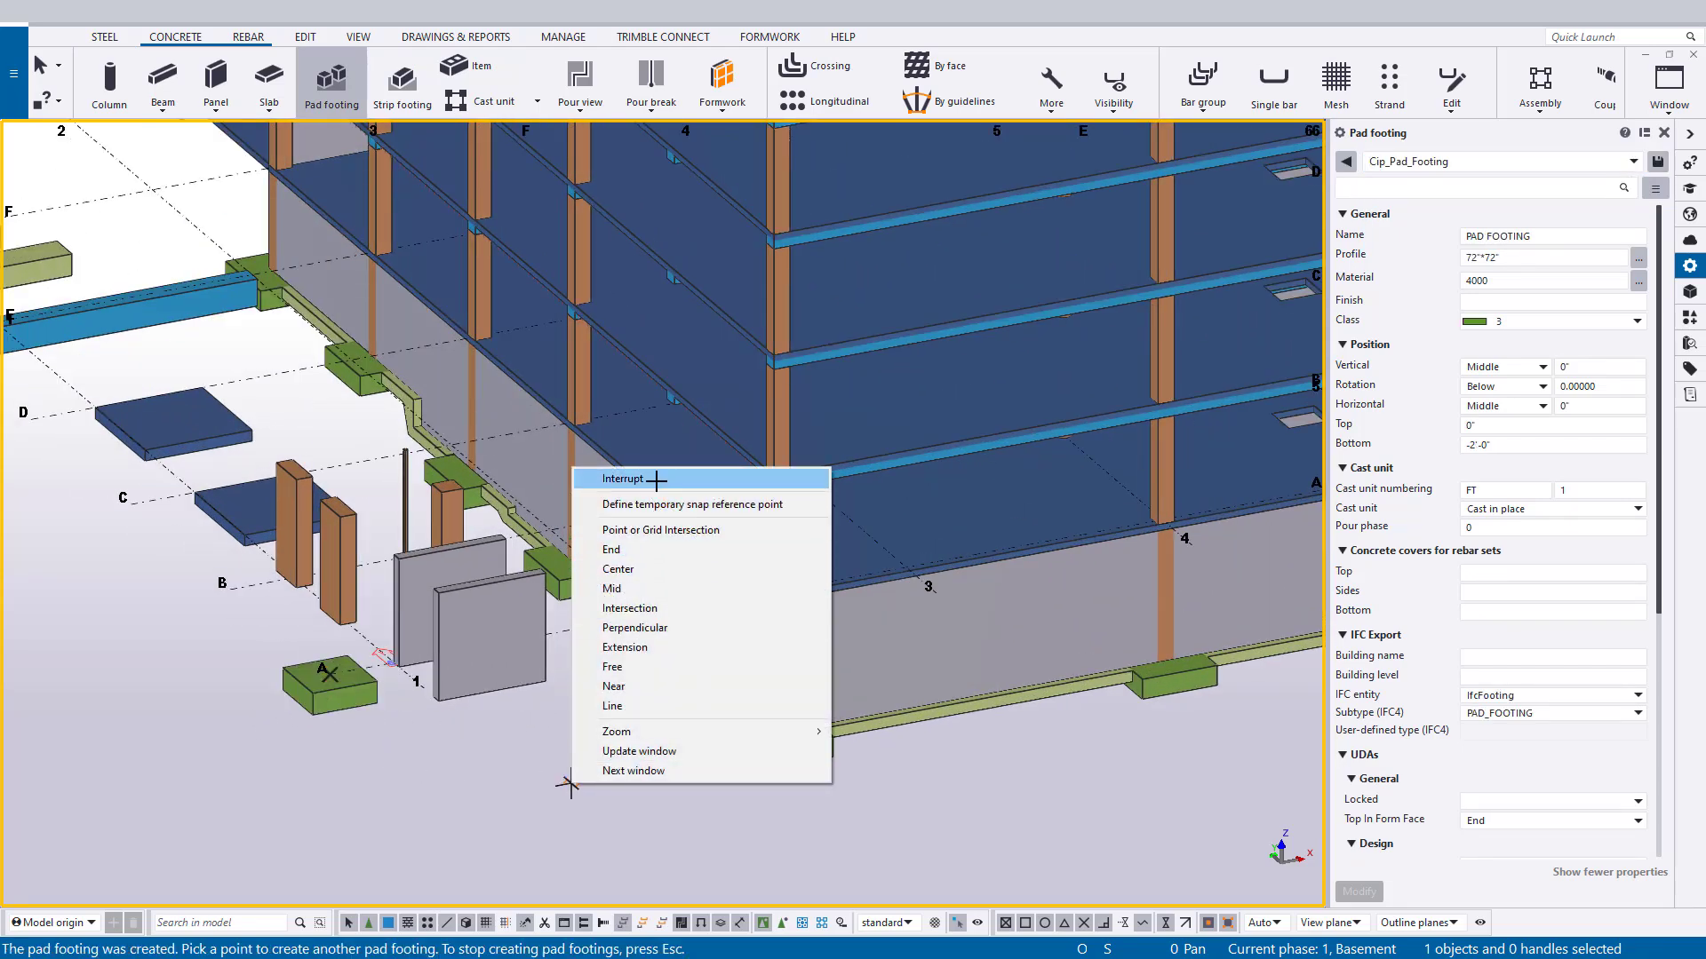
click(656, 481)
click(318, 706)
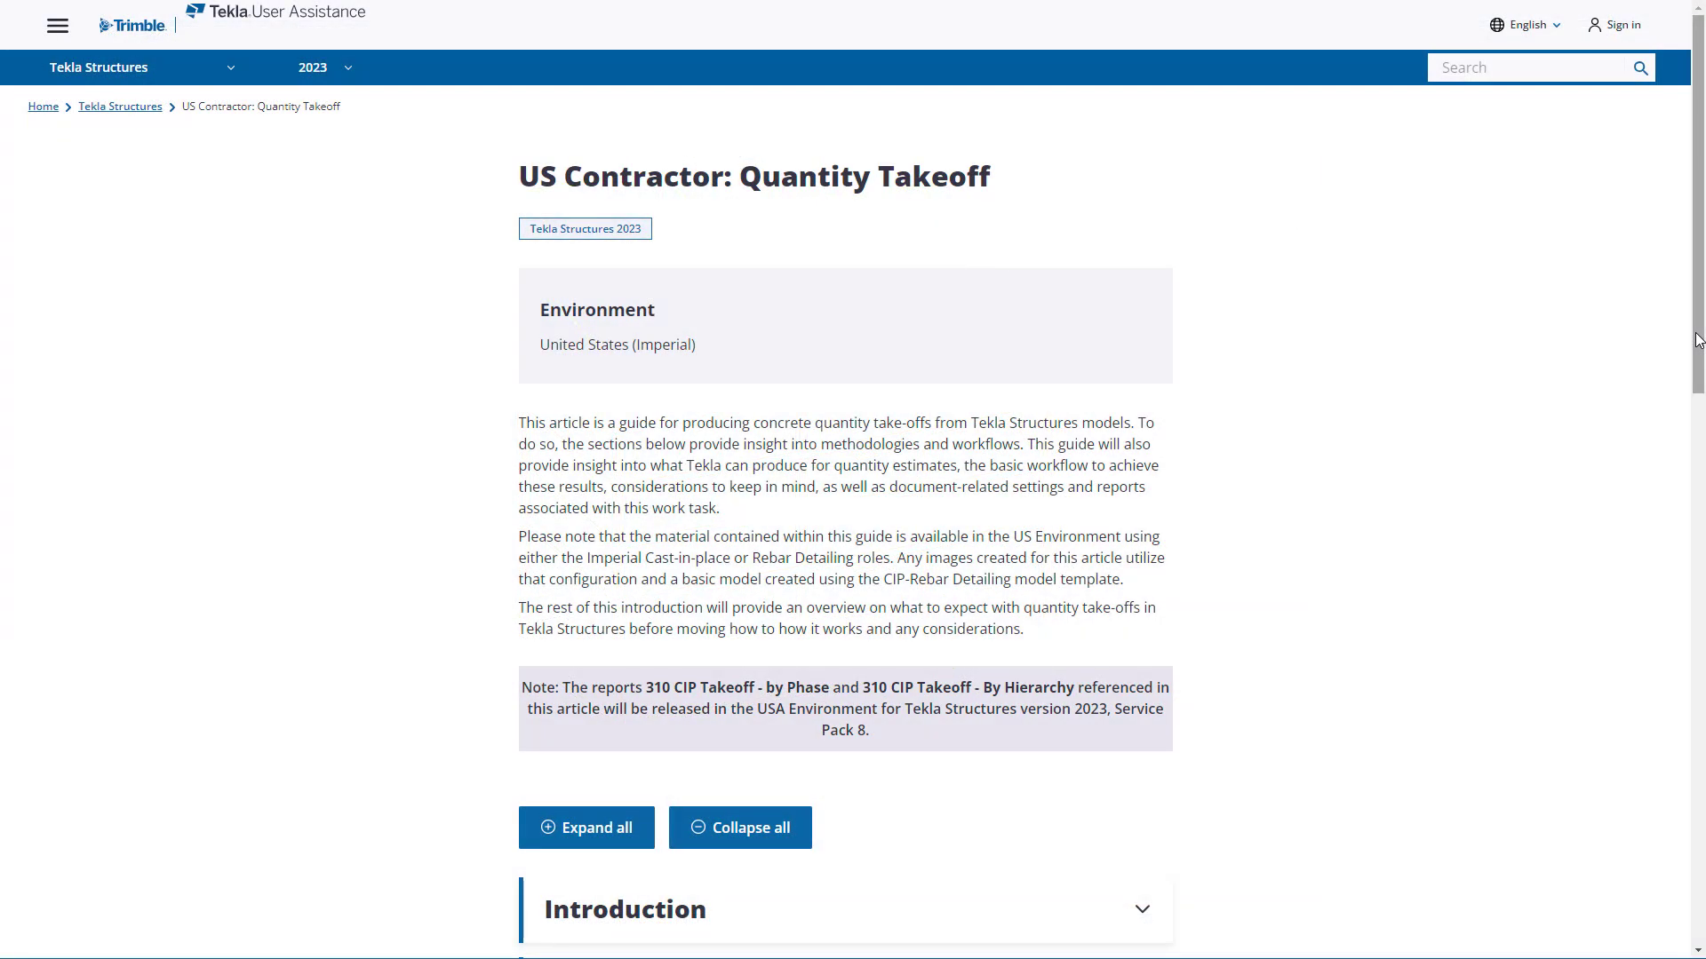
- Expand Reporting of Quantities and its Report Template Data subsection, scrolling to Table A
scroll(1693, 396, down, 1)
drag(1693, 395, 1670, 590)
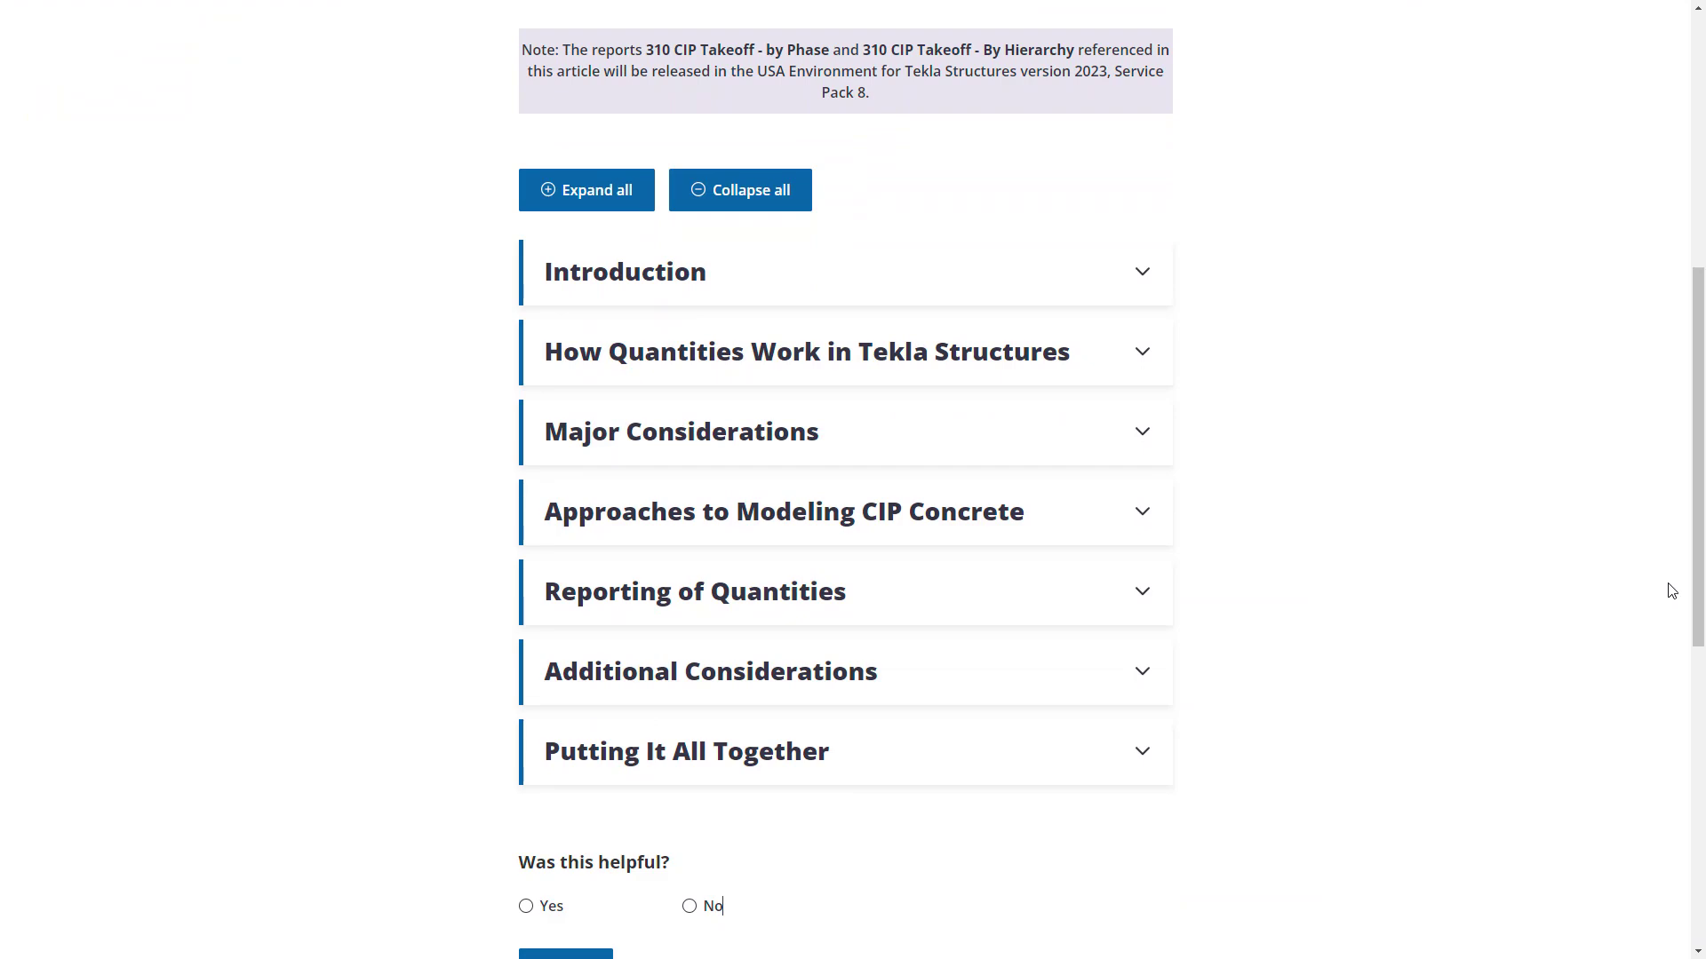
click(1142, 597)
scroll(1690, 469, down, 2)
drag(1690, 468, 1659, 582)
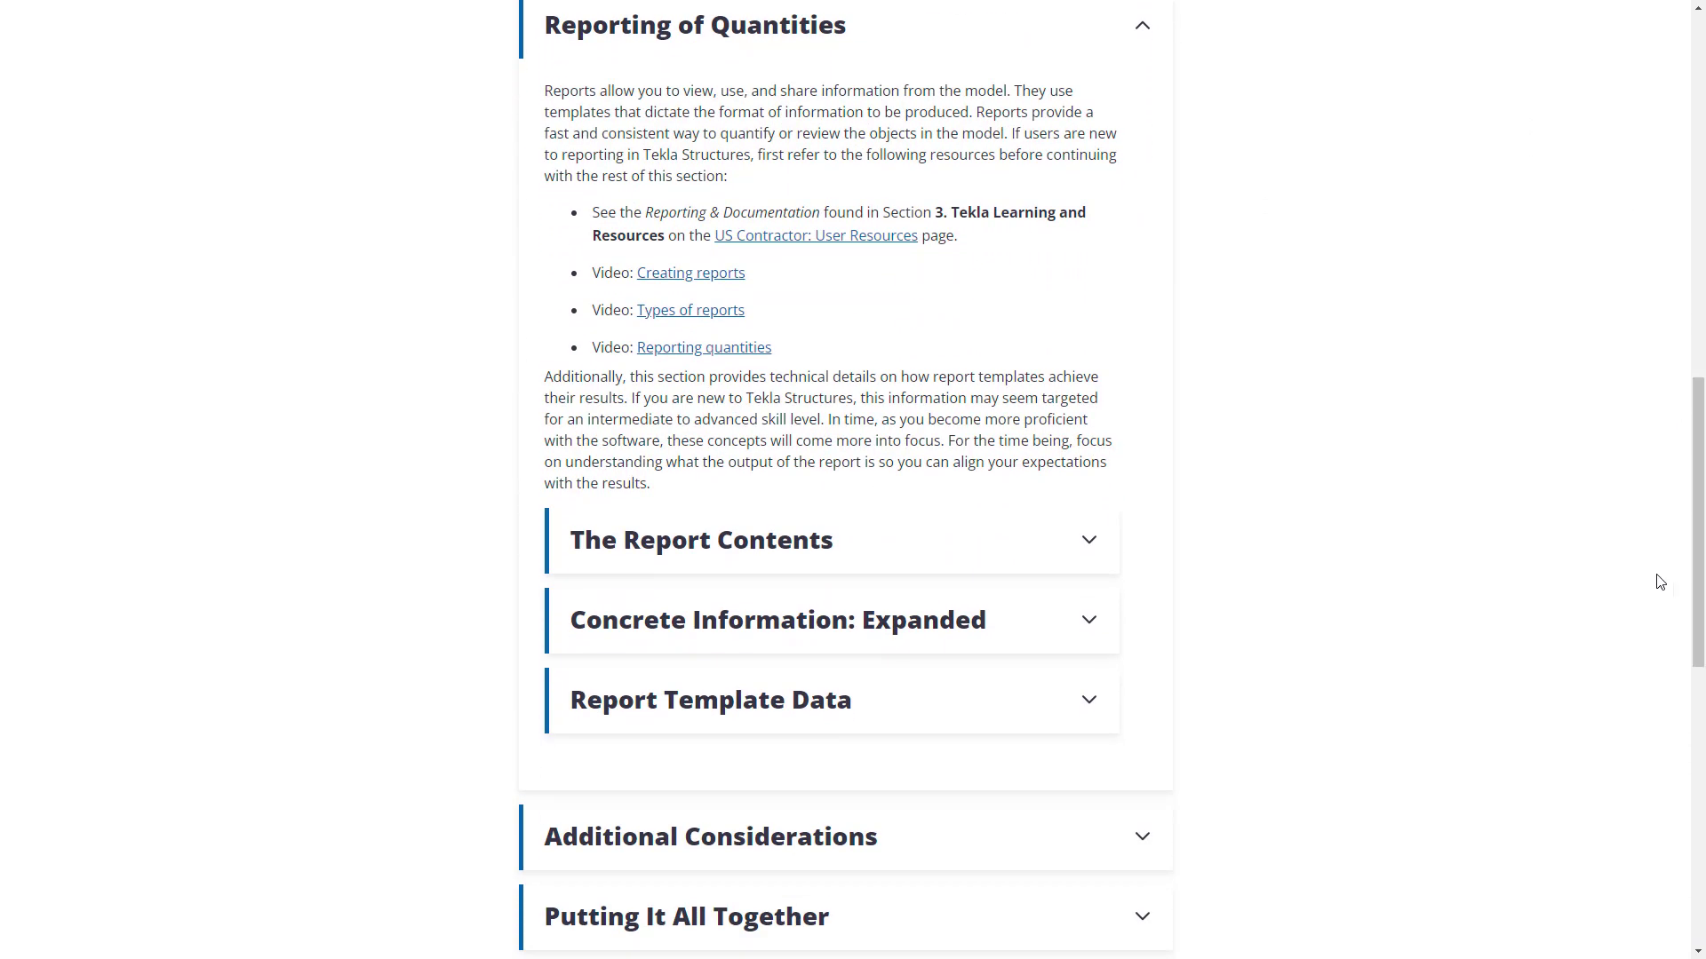
click(1022, 719)
drag(1697, 369, 1692, 655)
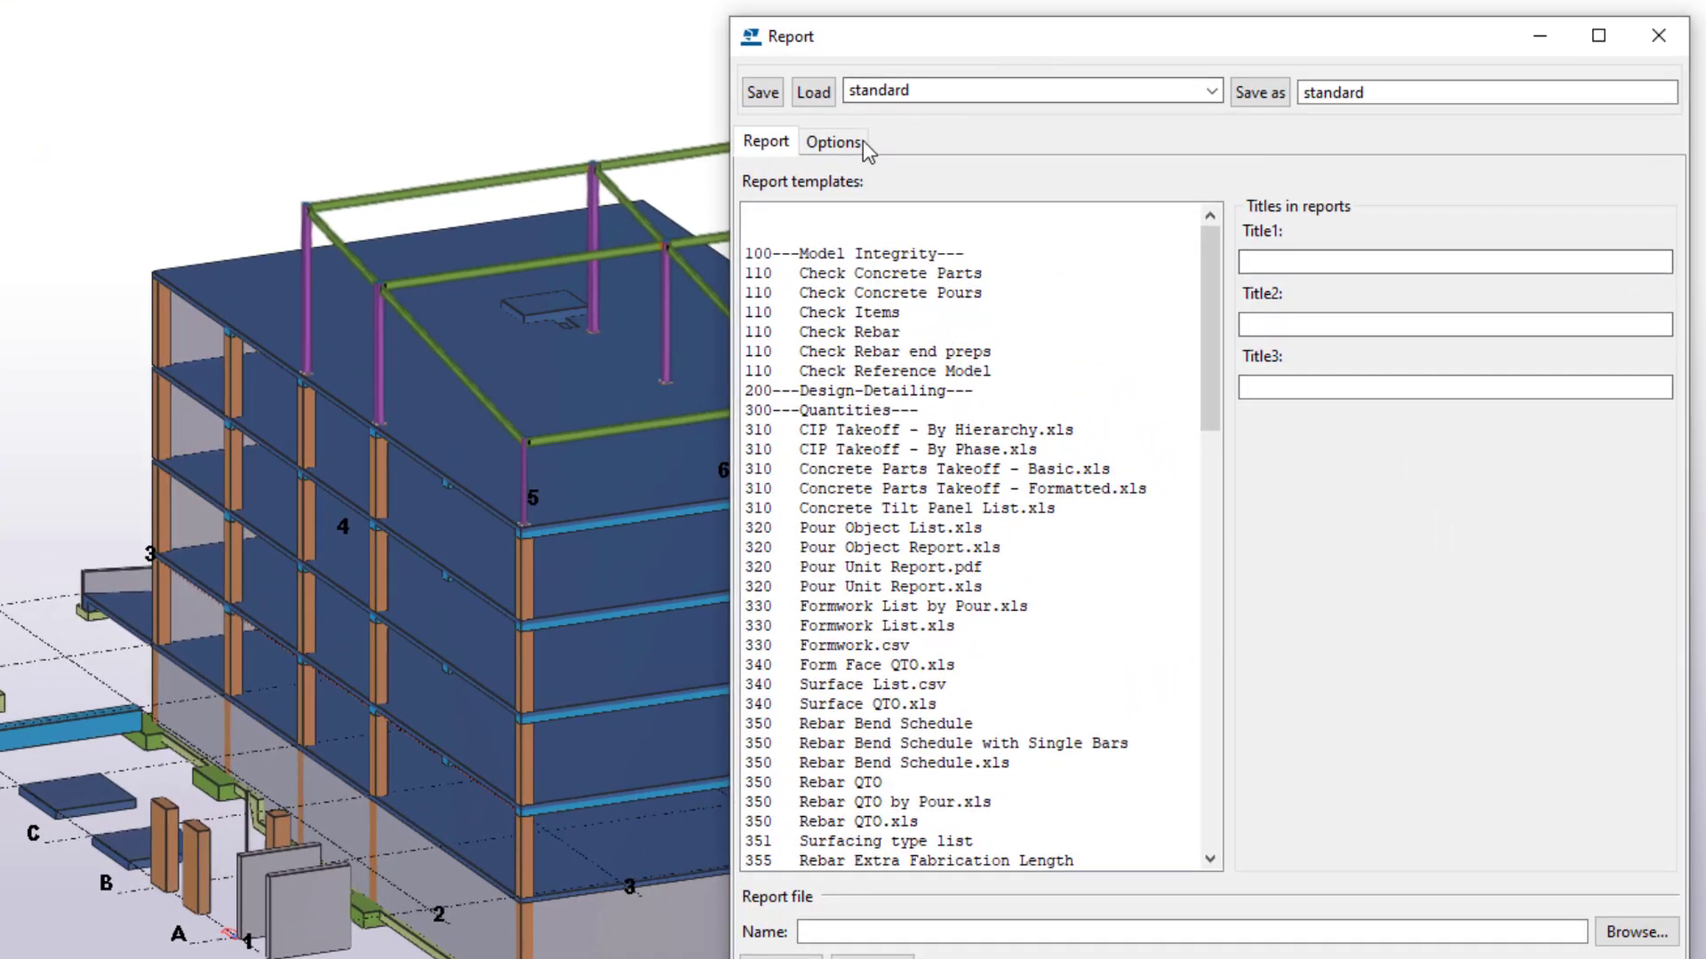
- Set Show report to With associated viewer in the Options tab, then return to the templates
click(858, 145)
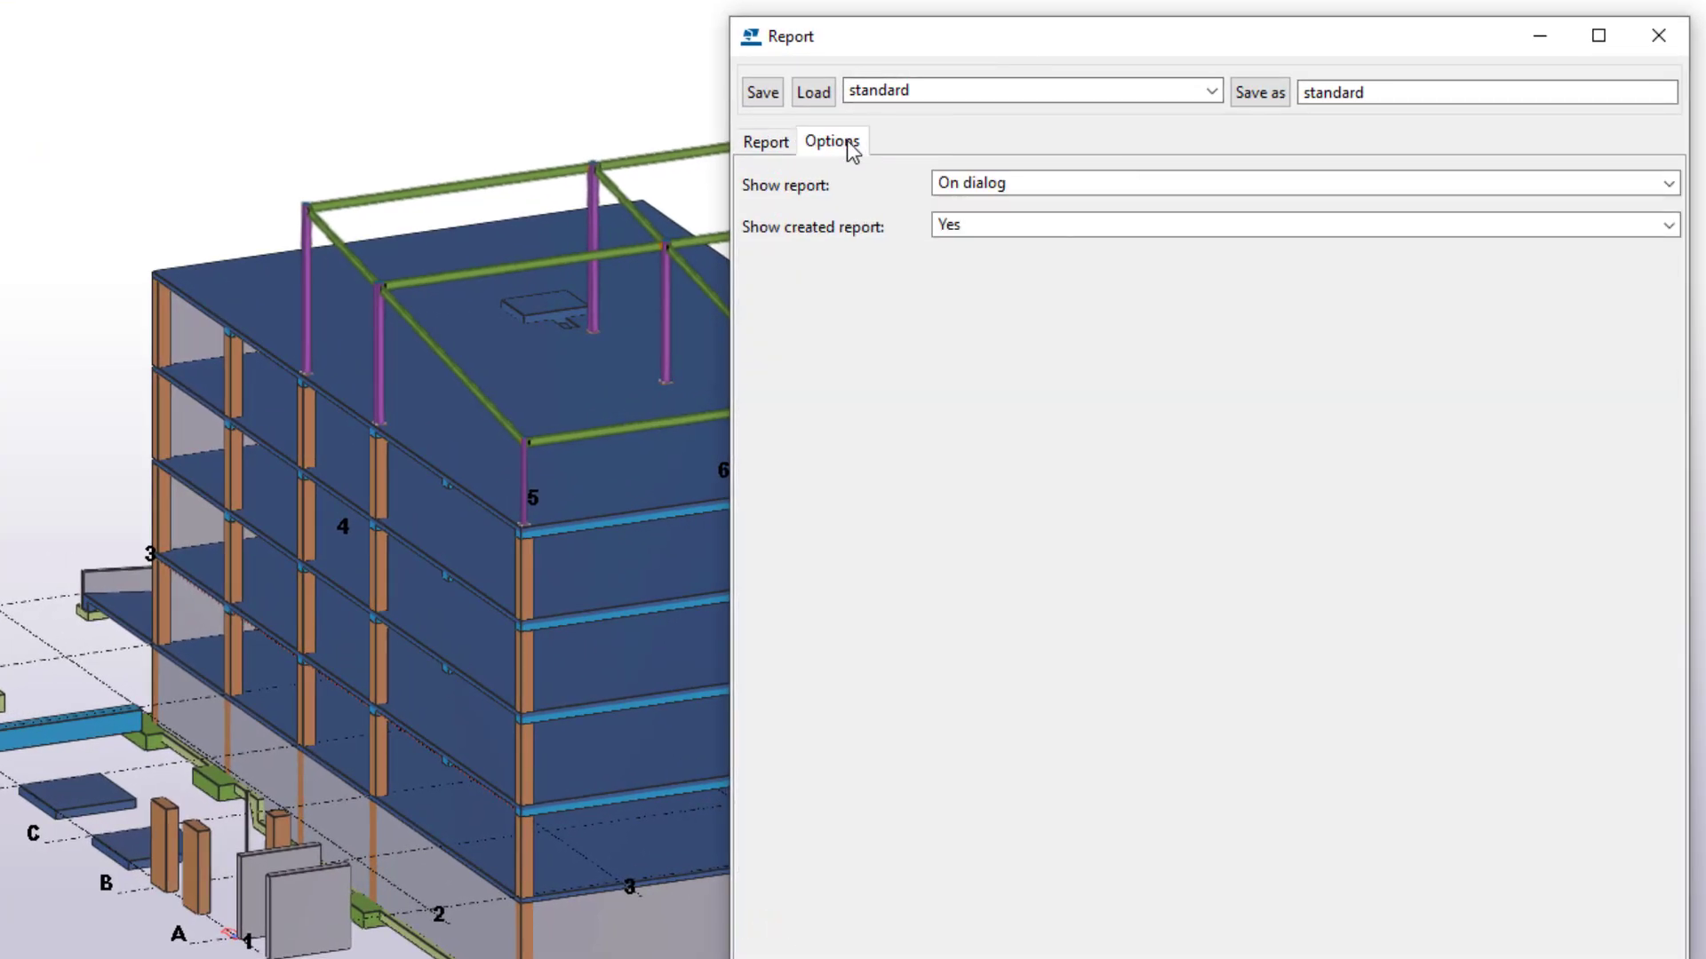
click(1668, 185)
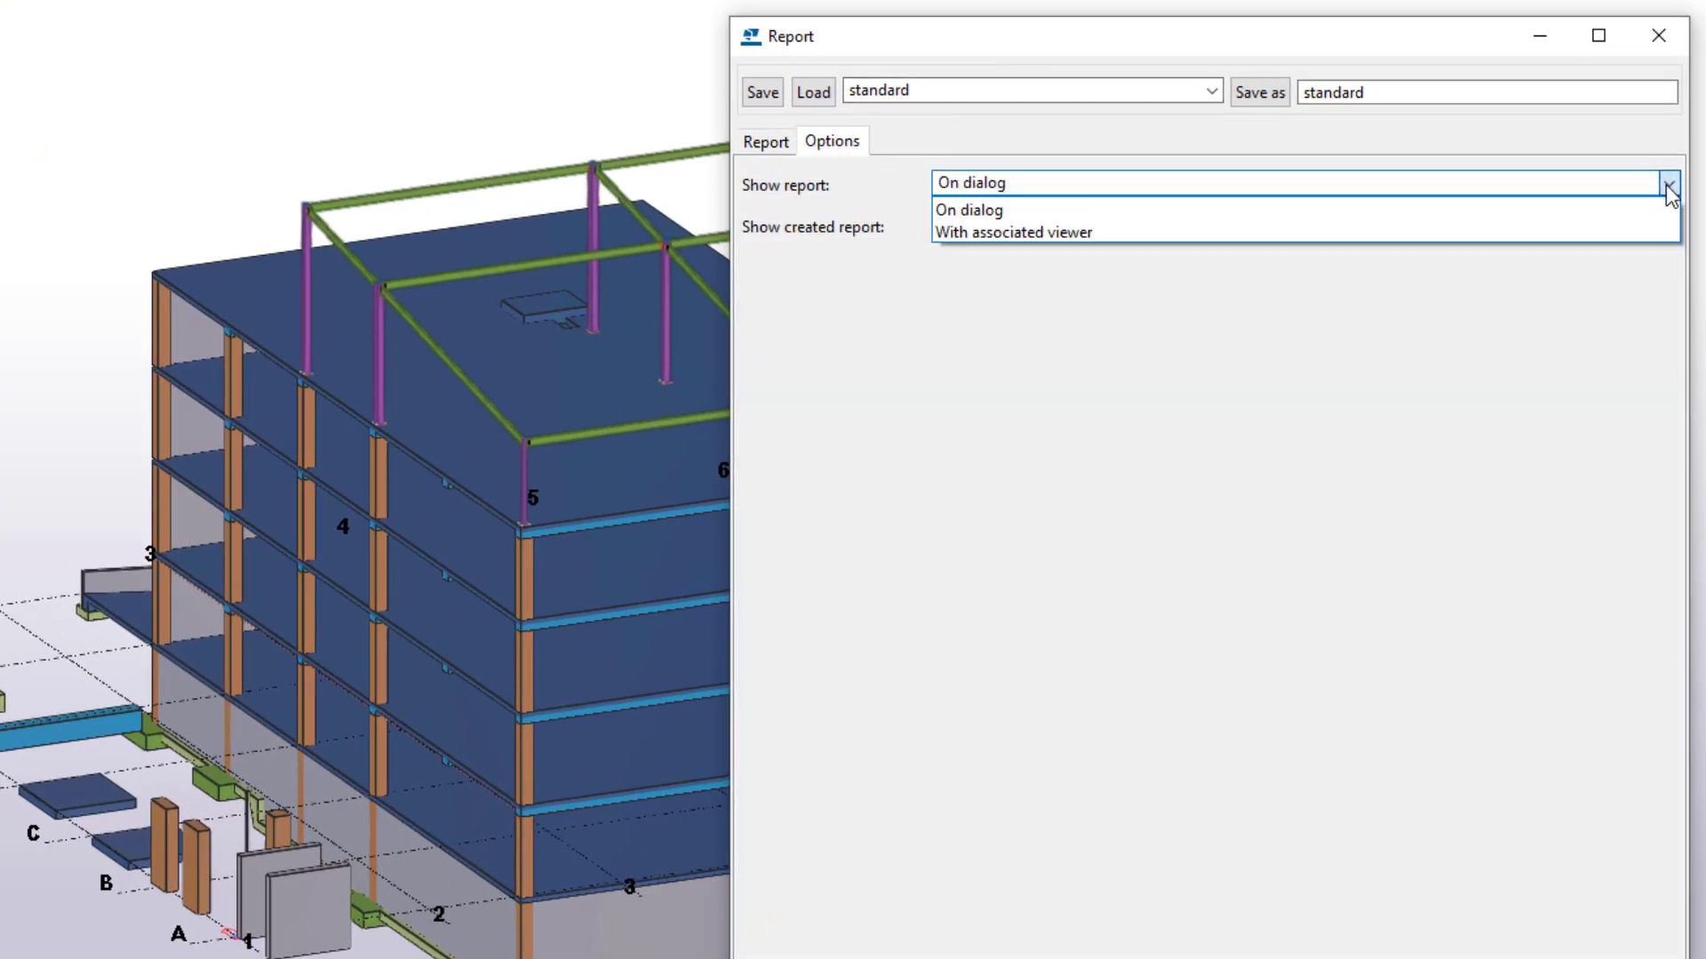
click(1185, 233)
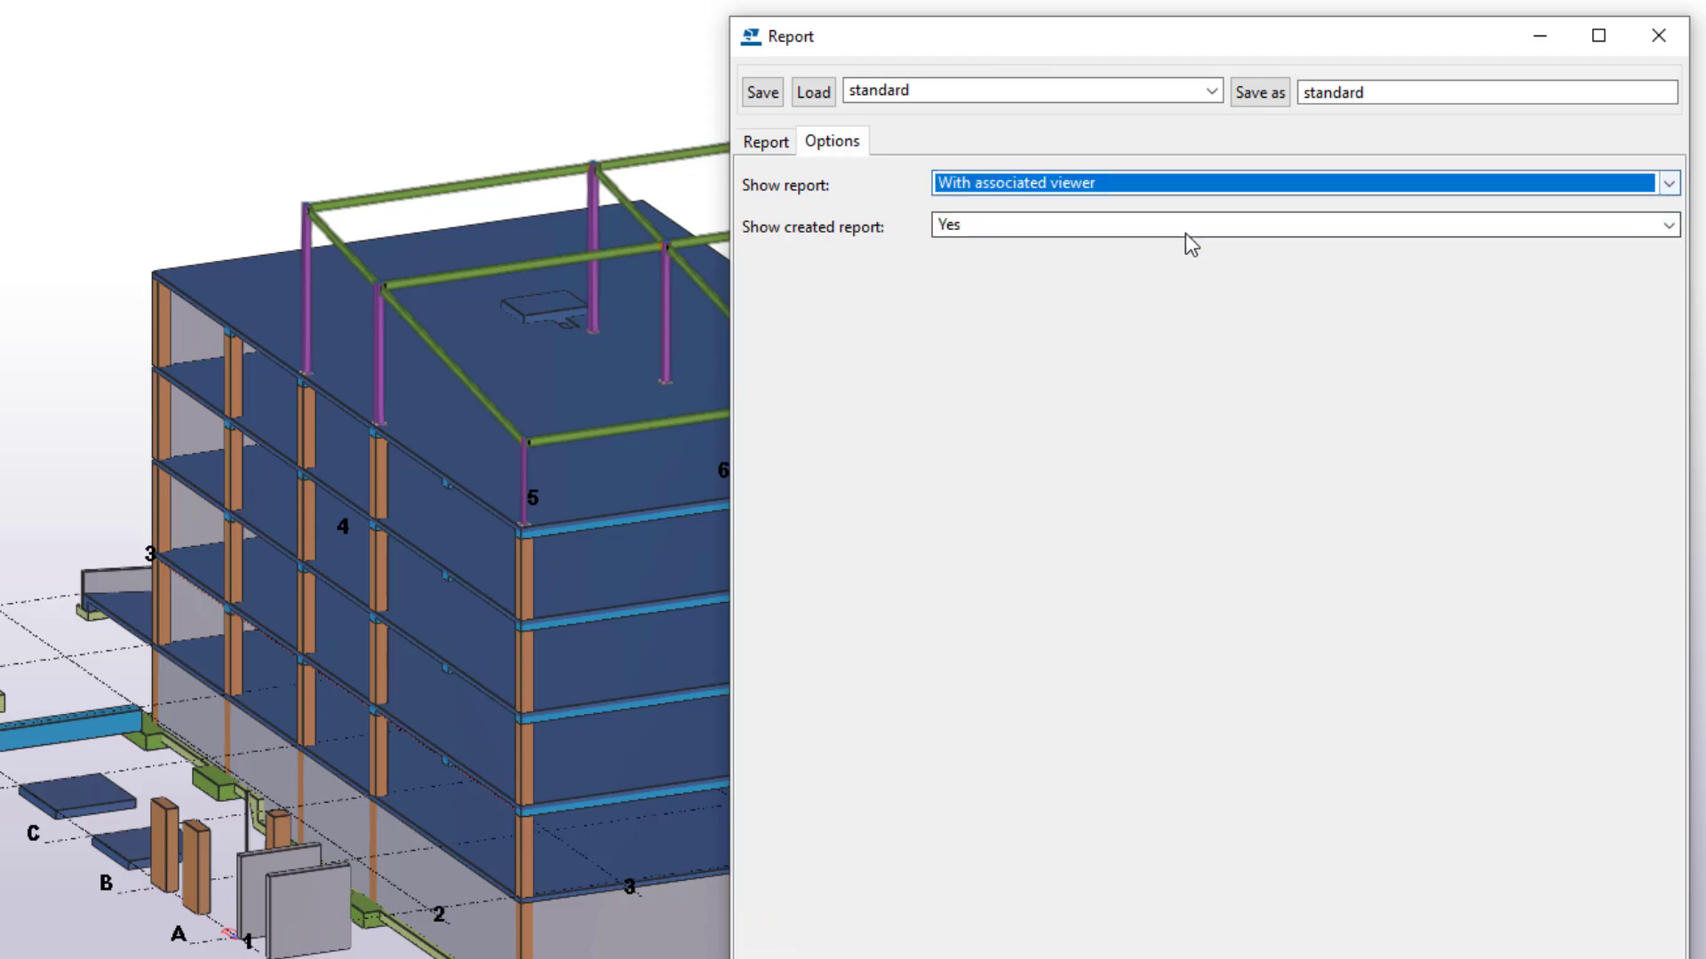
click(765, 142)
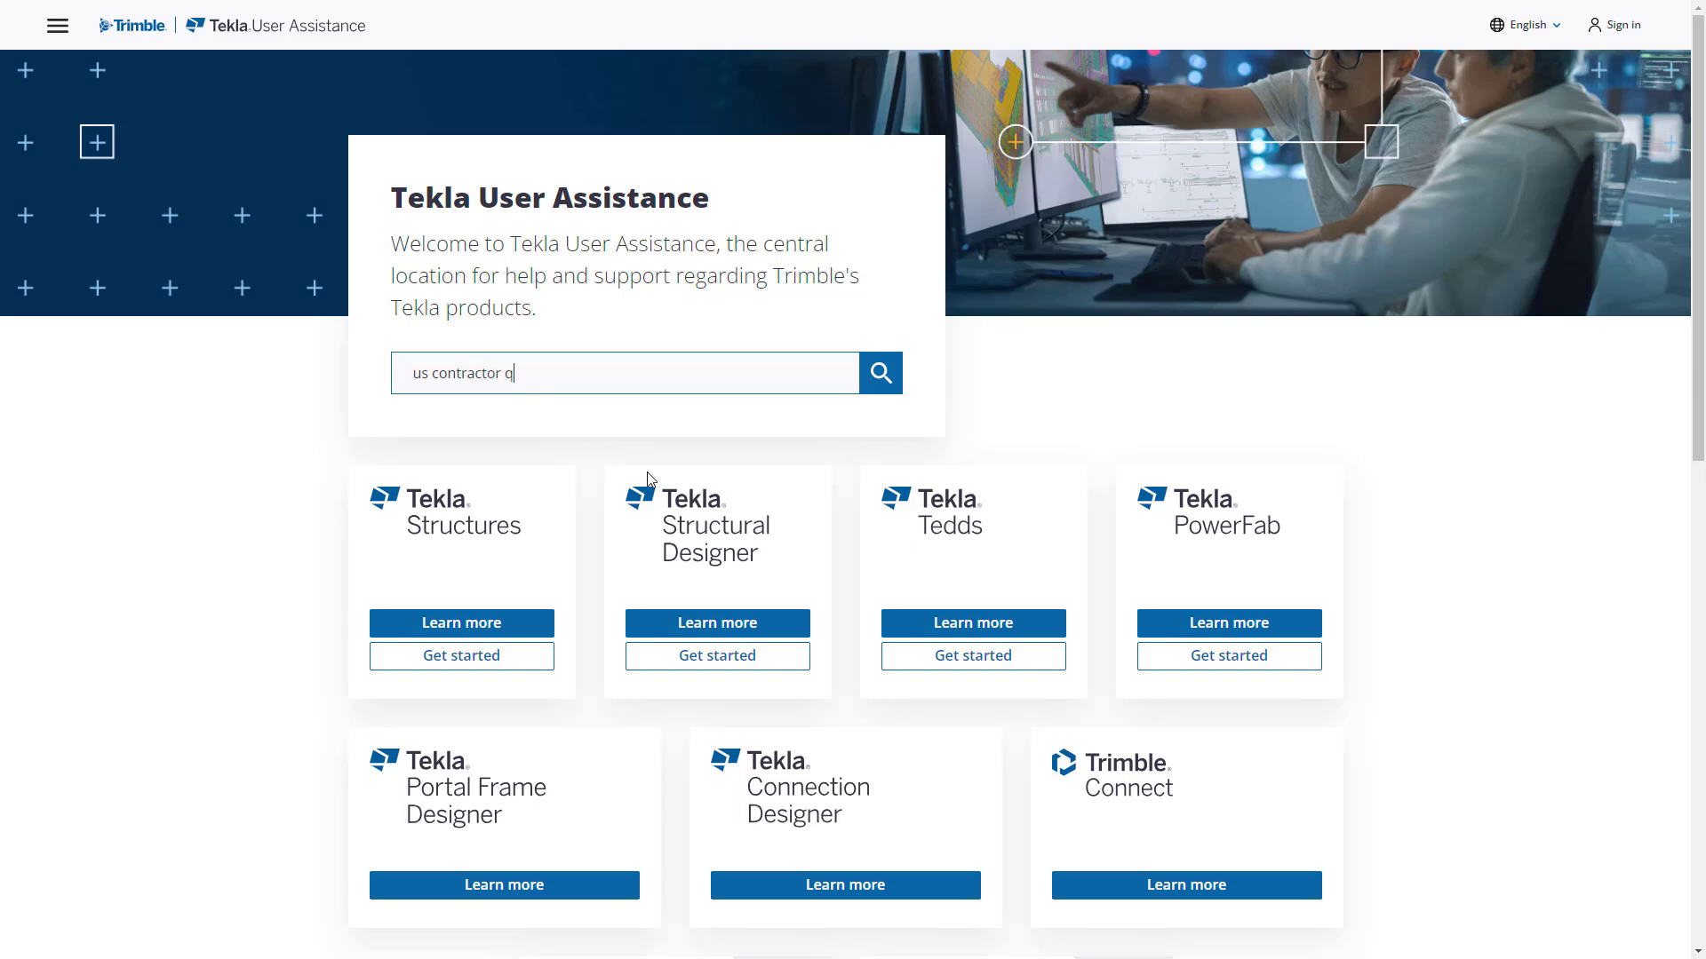
- Search 'us contractor quantity takeoff' and open the US Contractor: Quantity Takeoff article
text(uantity t)
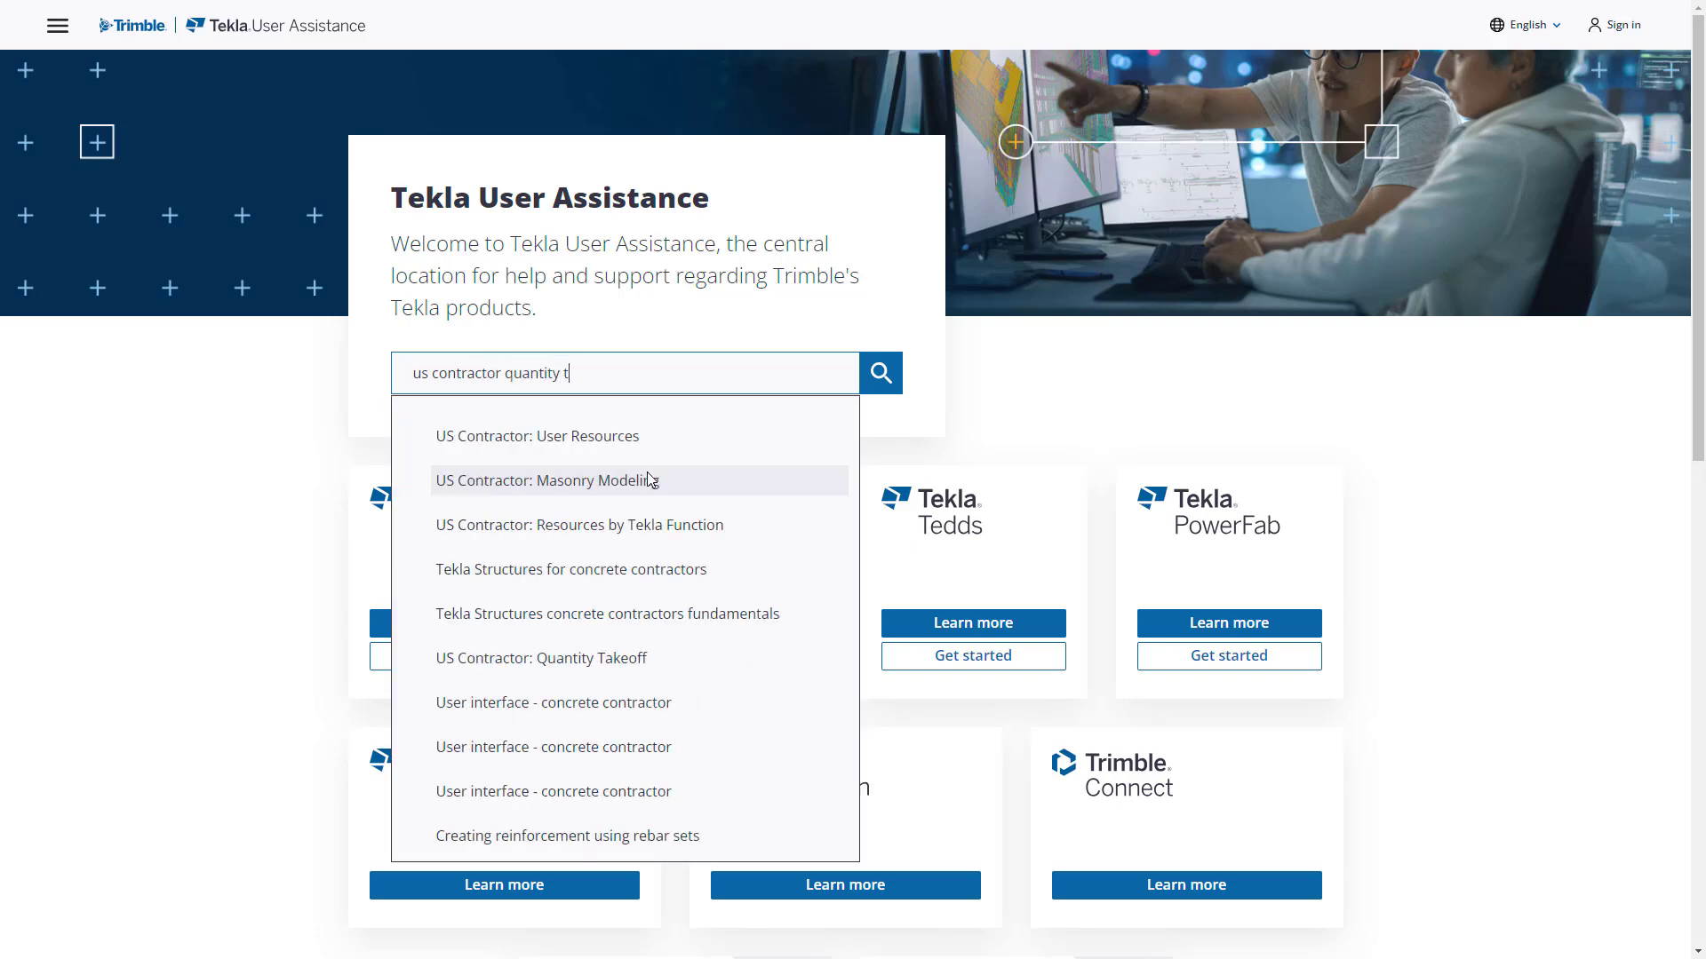
text(akeoff)
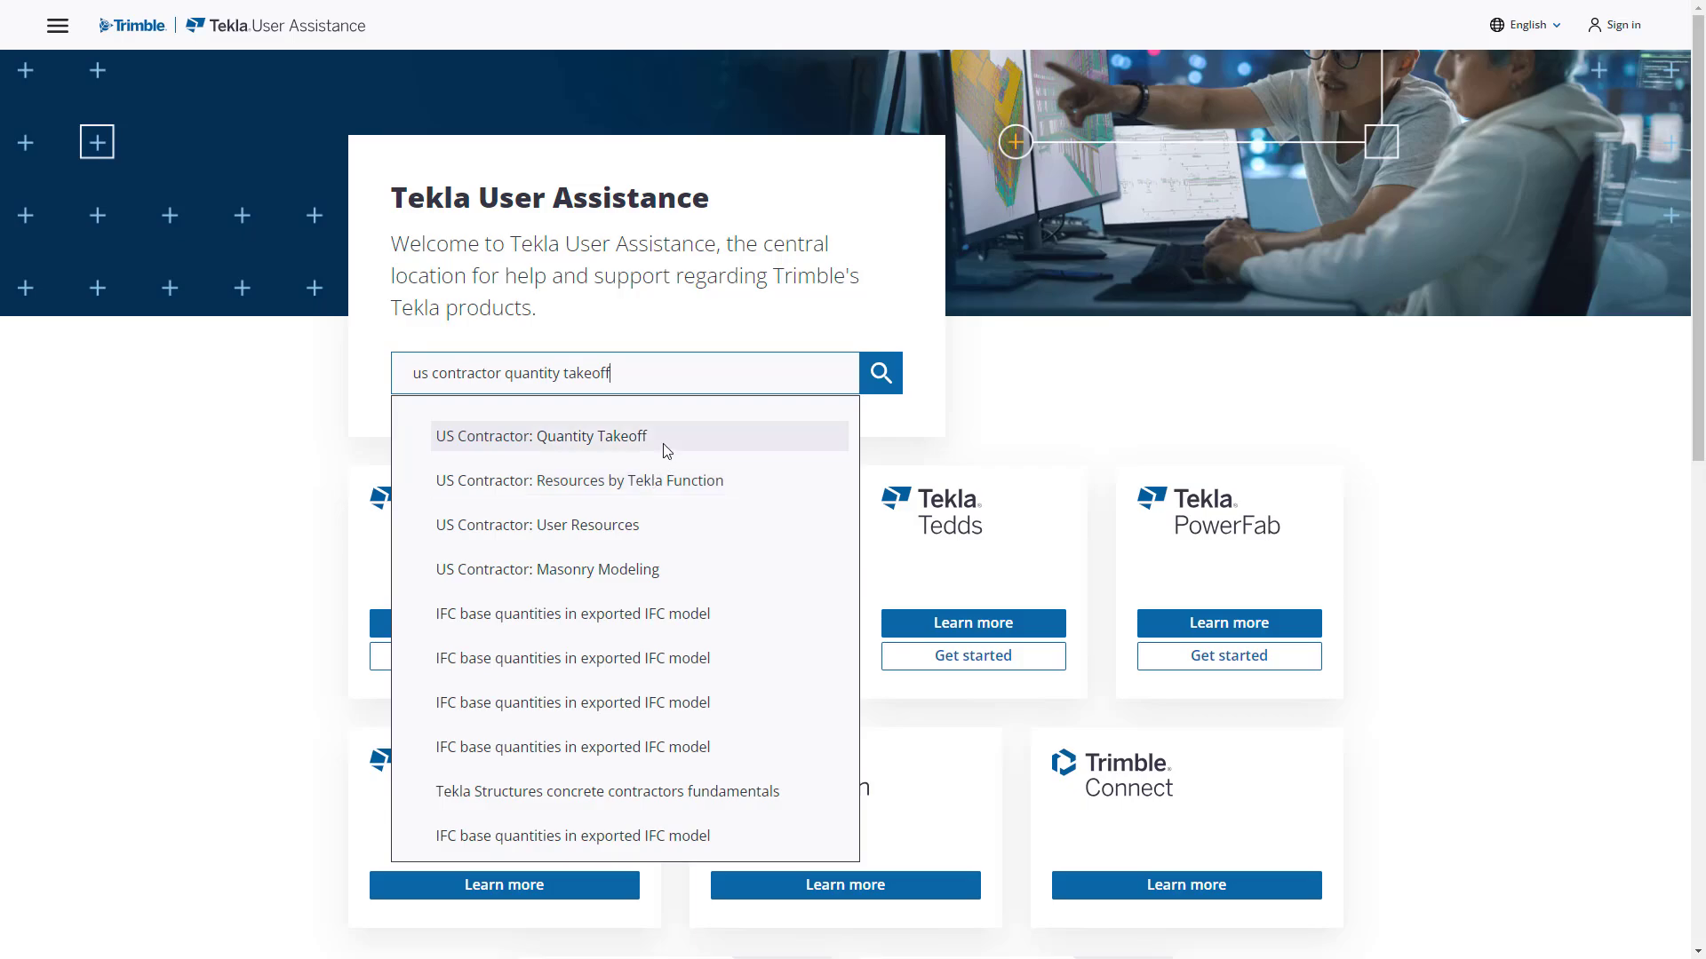
click(614, 440)
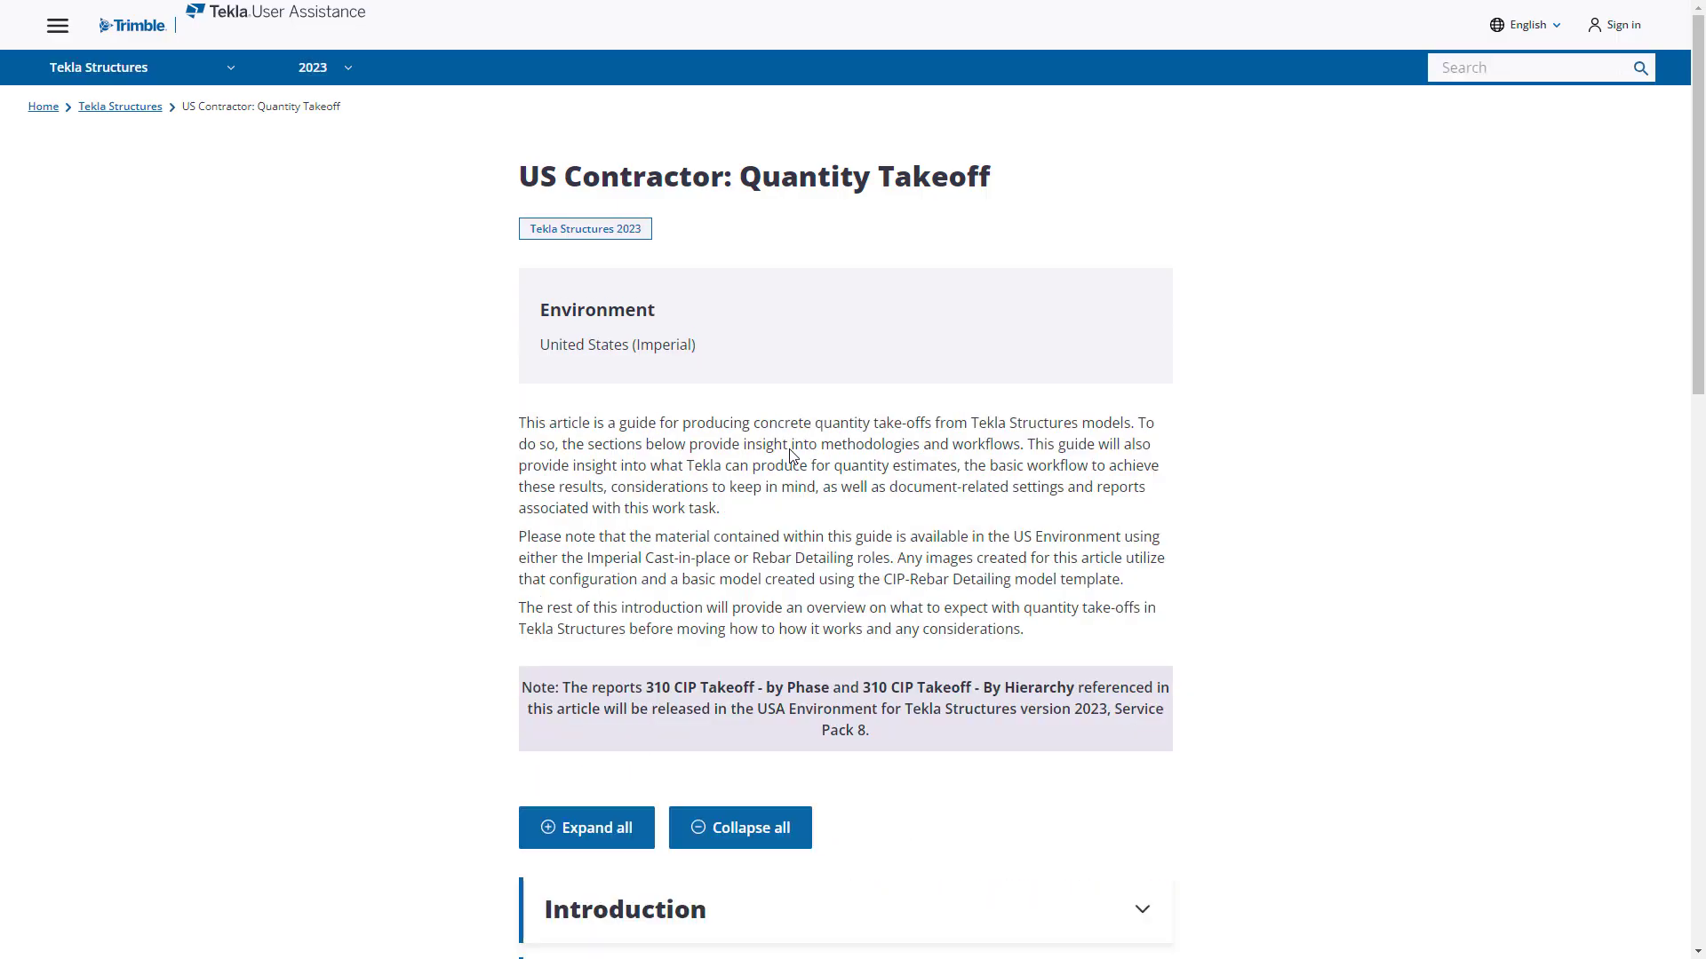
scroll(794, 455, down, 2)
scroll(999, 231, up, 2)
scroll(1267, 388, down, 8)
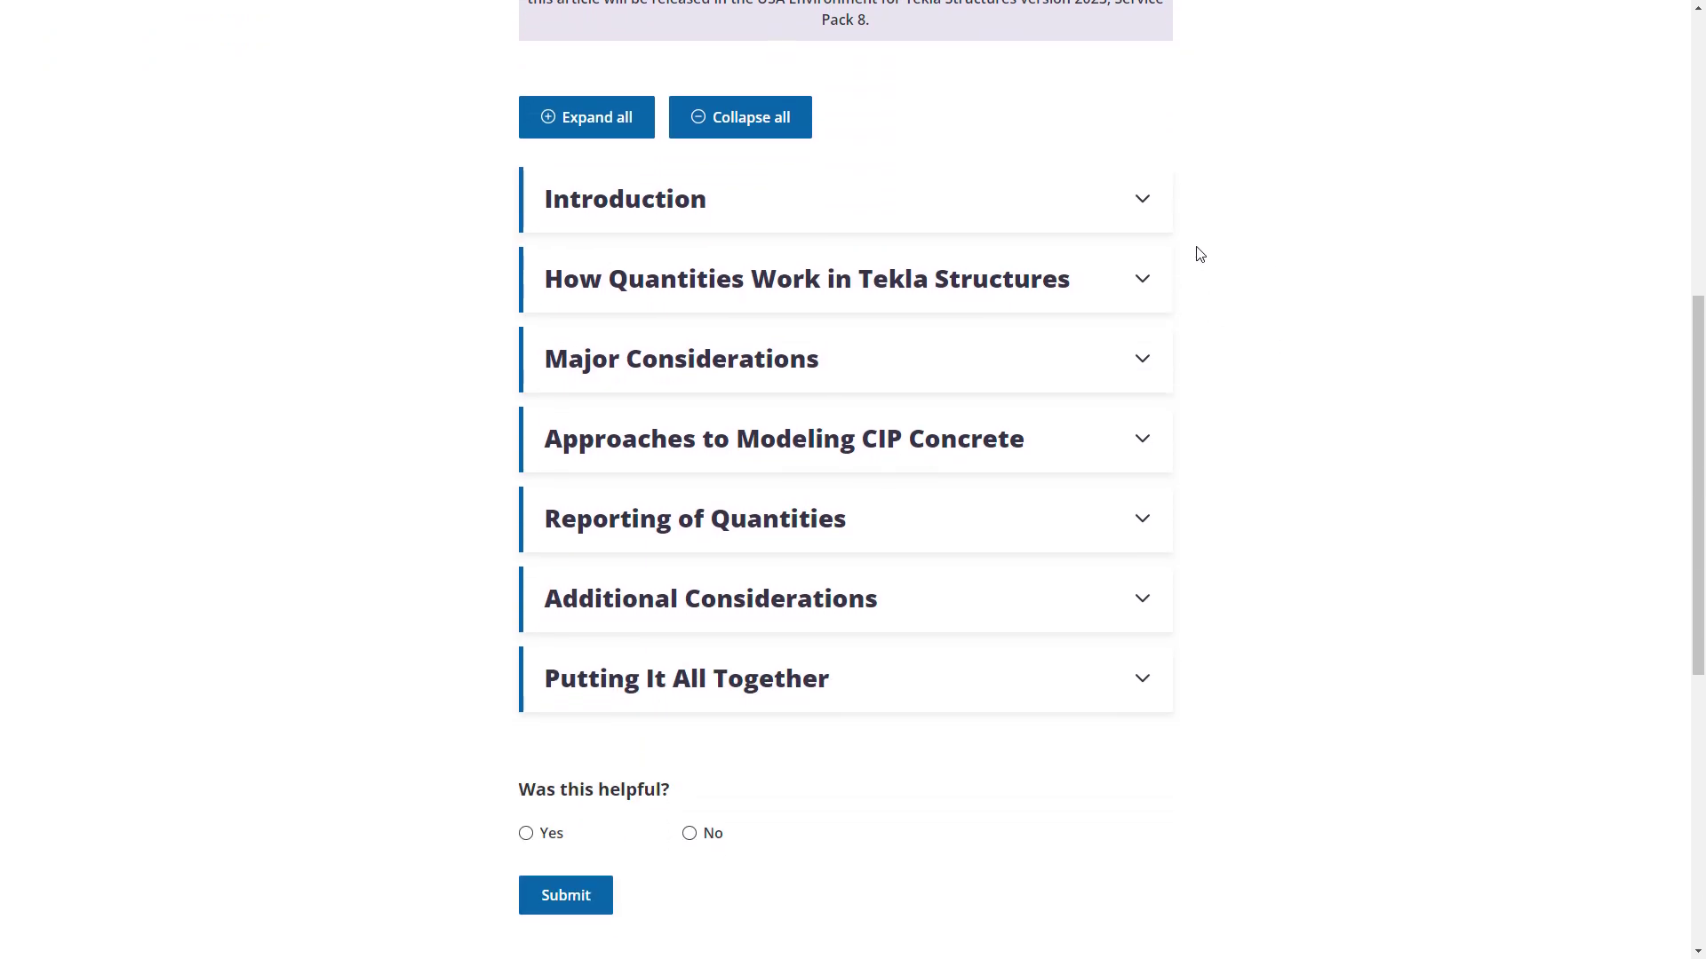
- Expand the article's Introduction section and read through it
click(1158, 213)
scroll(1262, 348, down, 3)
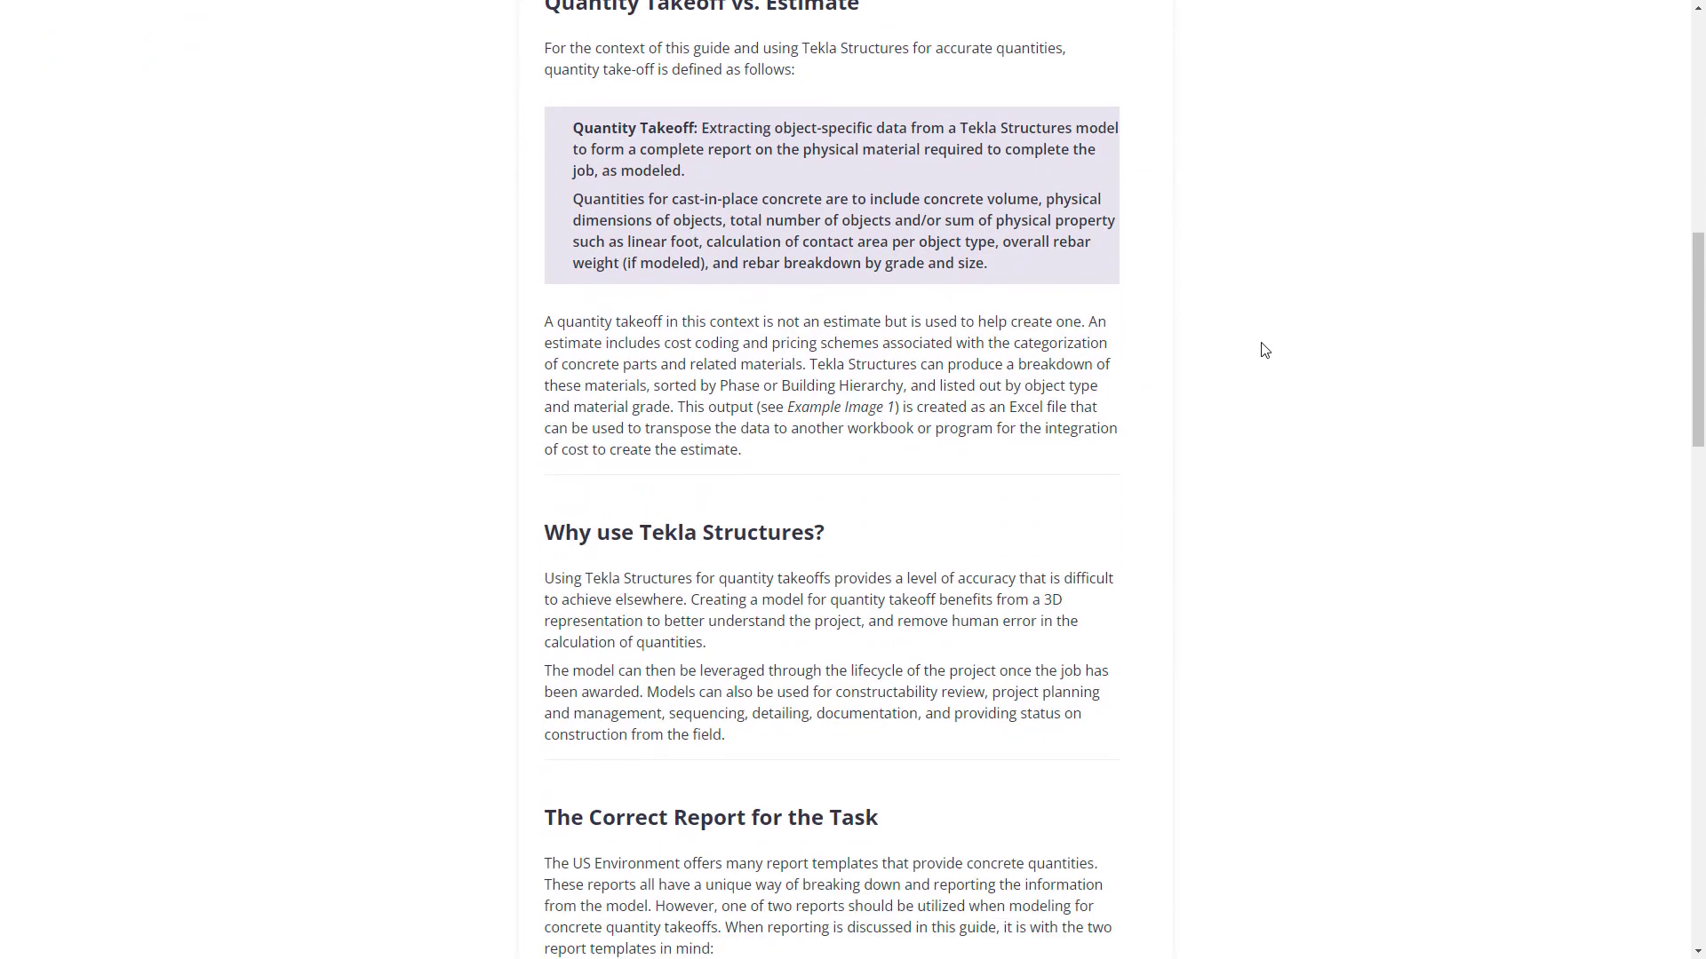
scroll(1266, 360, down, 3)
scroll(1268, 366, up, 2)
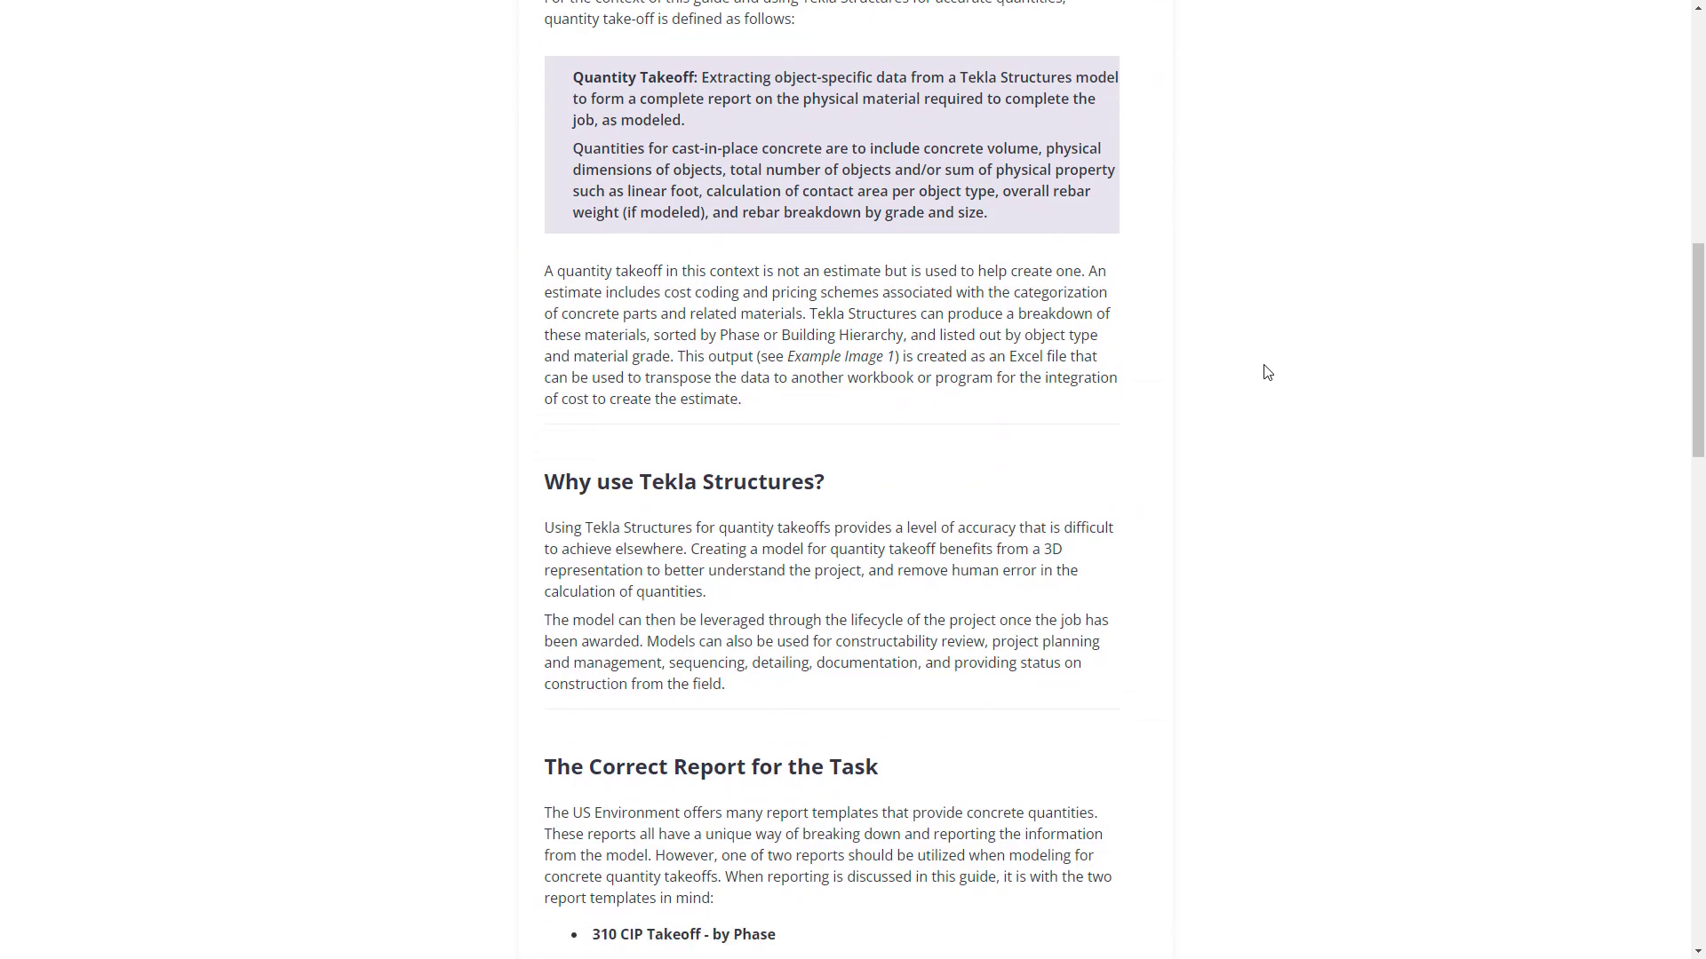
scroll(1265, 378, down, 14)
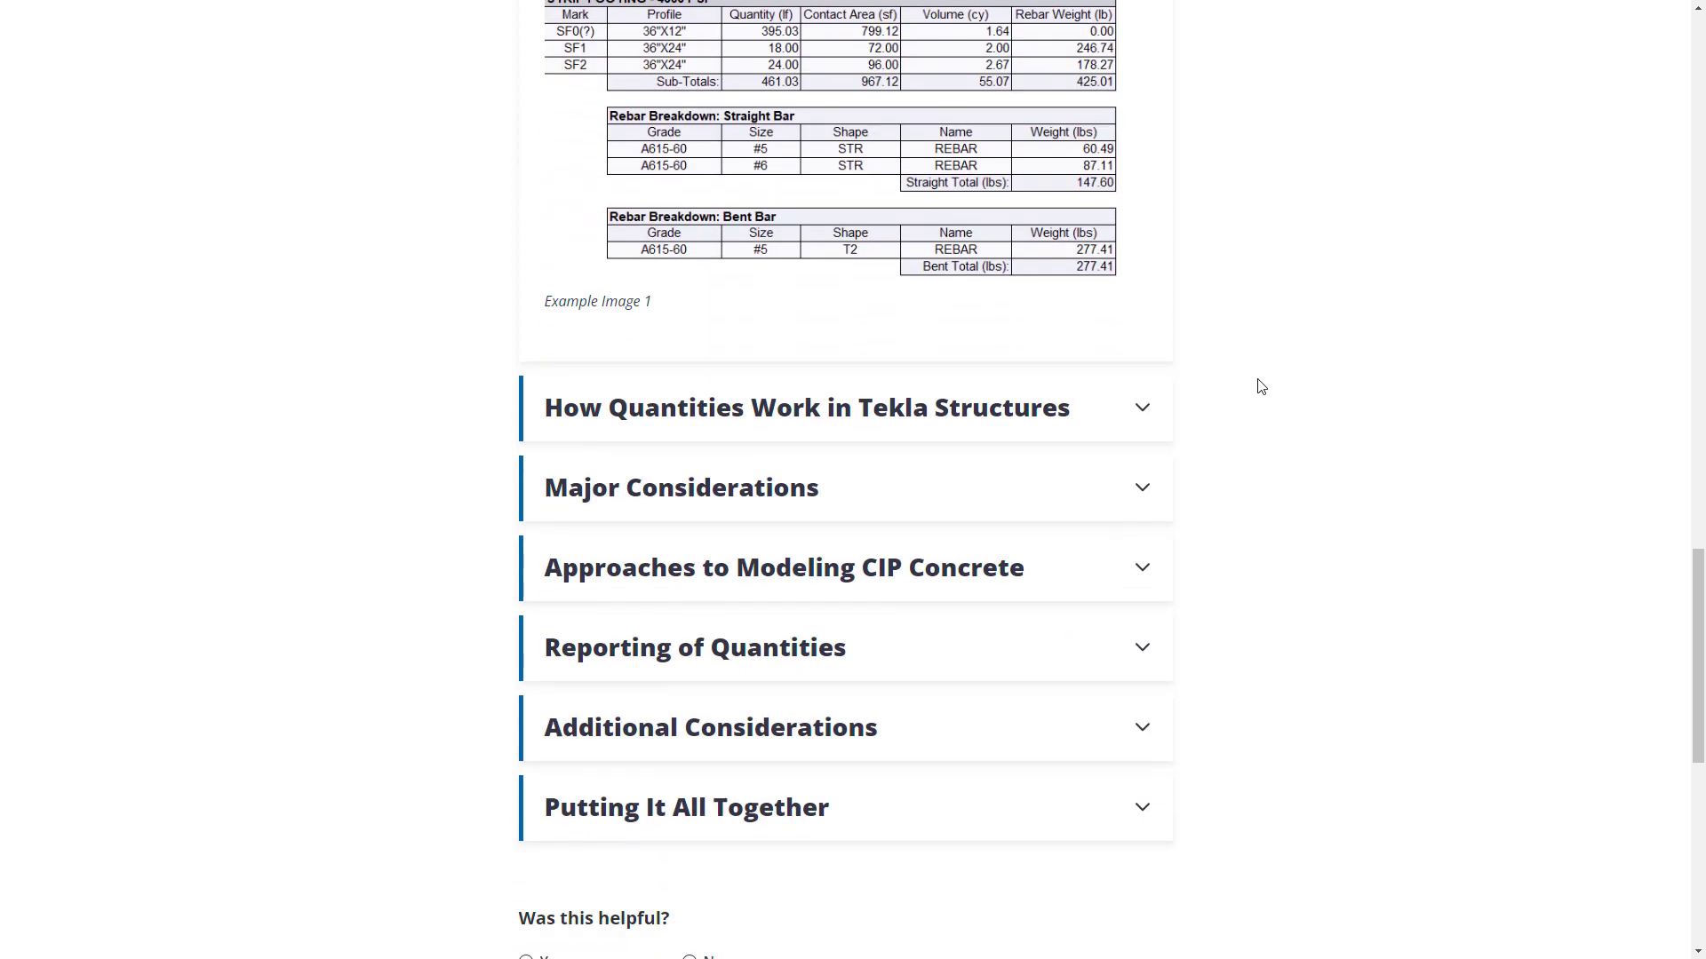
scroll(1208, 355, down, 2)
- Browse How Quantities Work in Tekla Structures, collapse it, and expand Major Considerations
click(1110, 252)
scroll(1105, 293, down, 3)
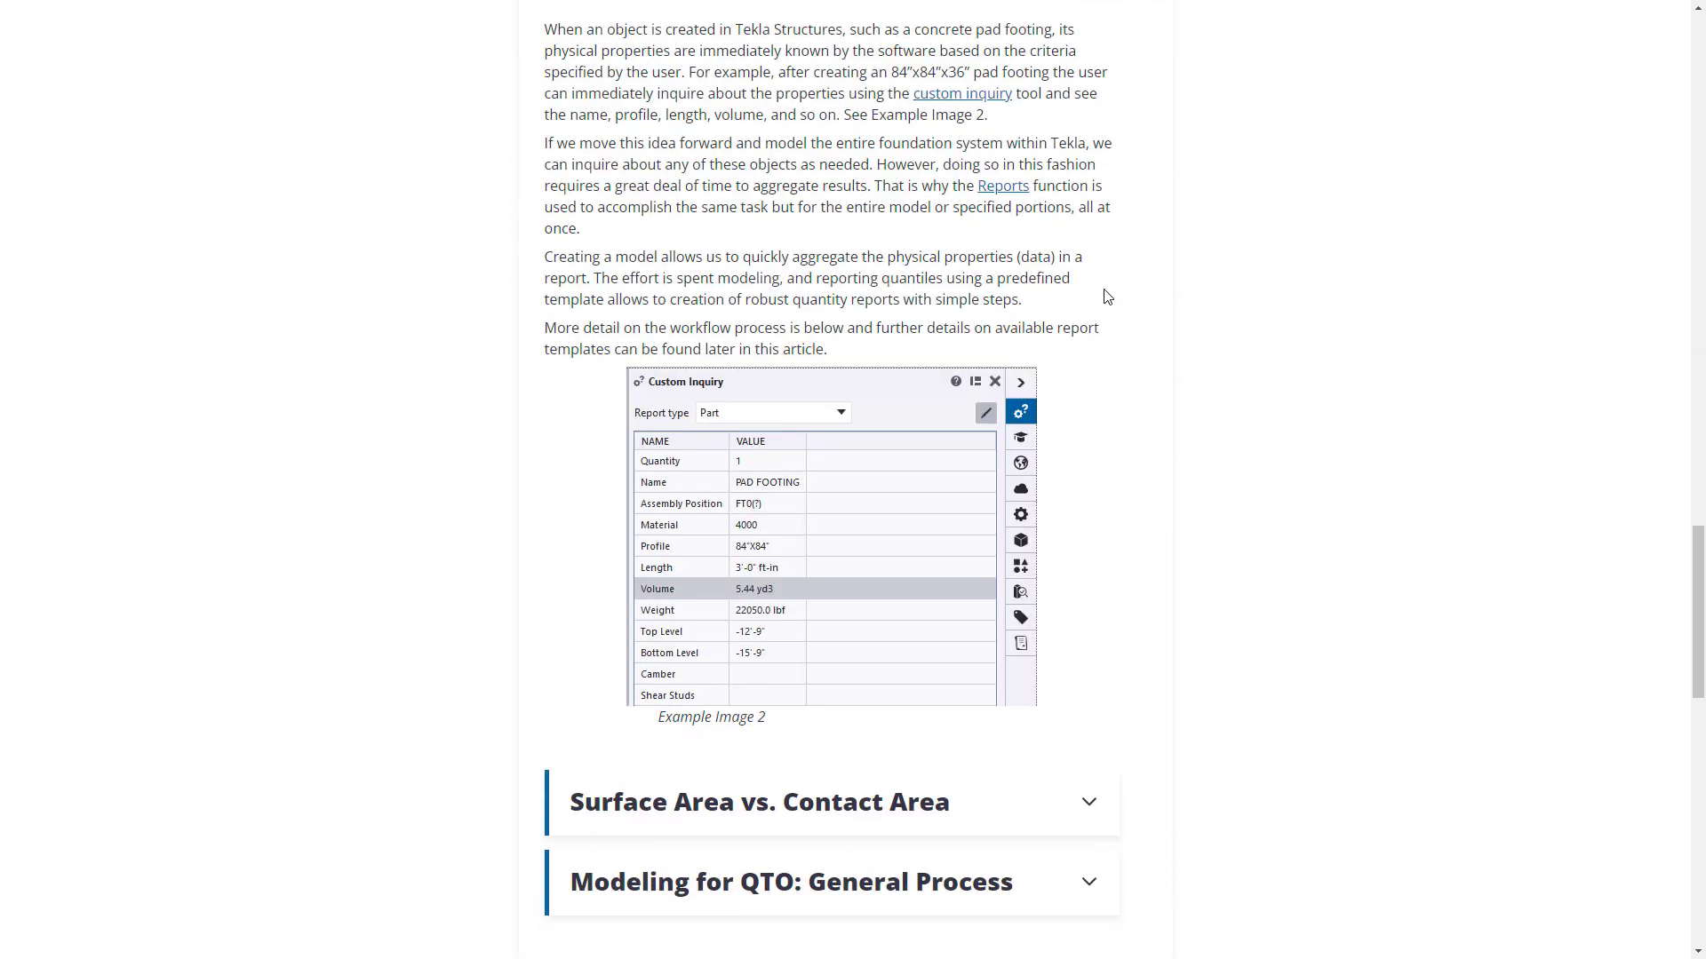
scroll(1107, 299, down, 3)
scroll(1106, 311, up, 6)
click(1113, 258)
click(1111, 306)
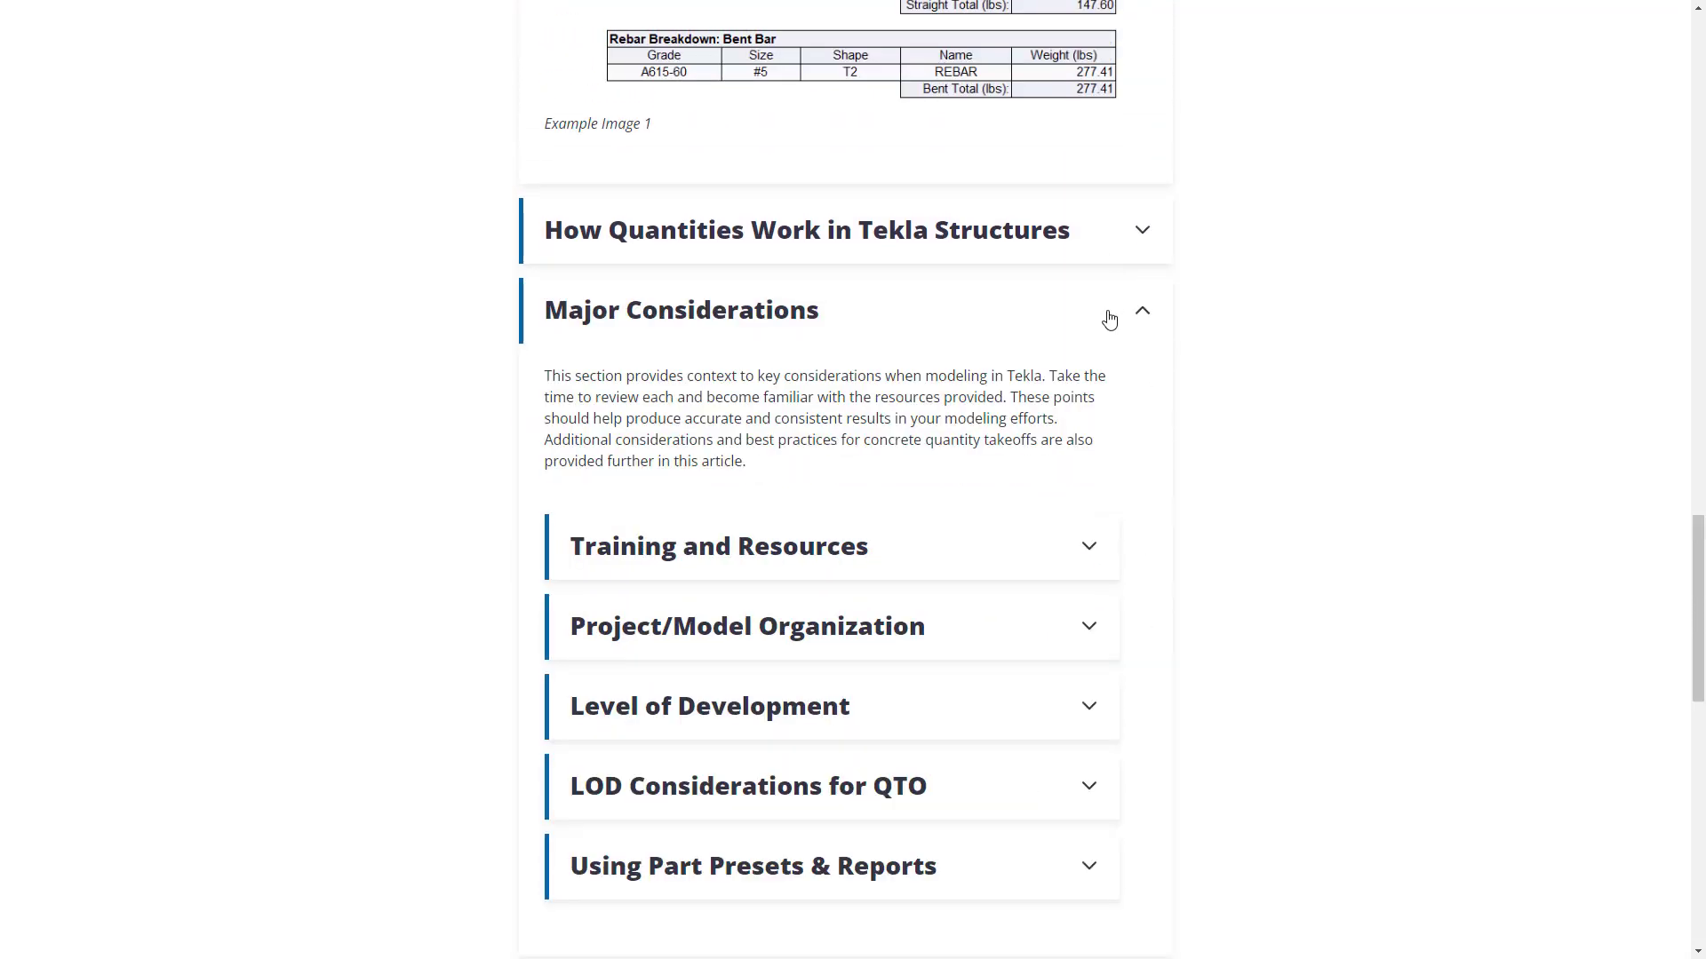
scroll(1110, 315, down, 2)
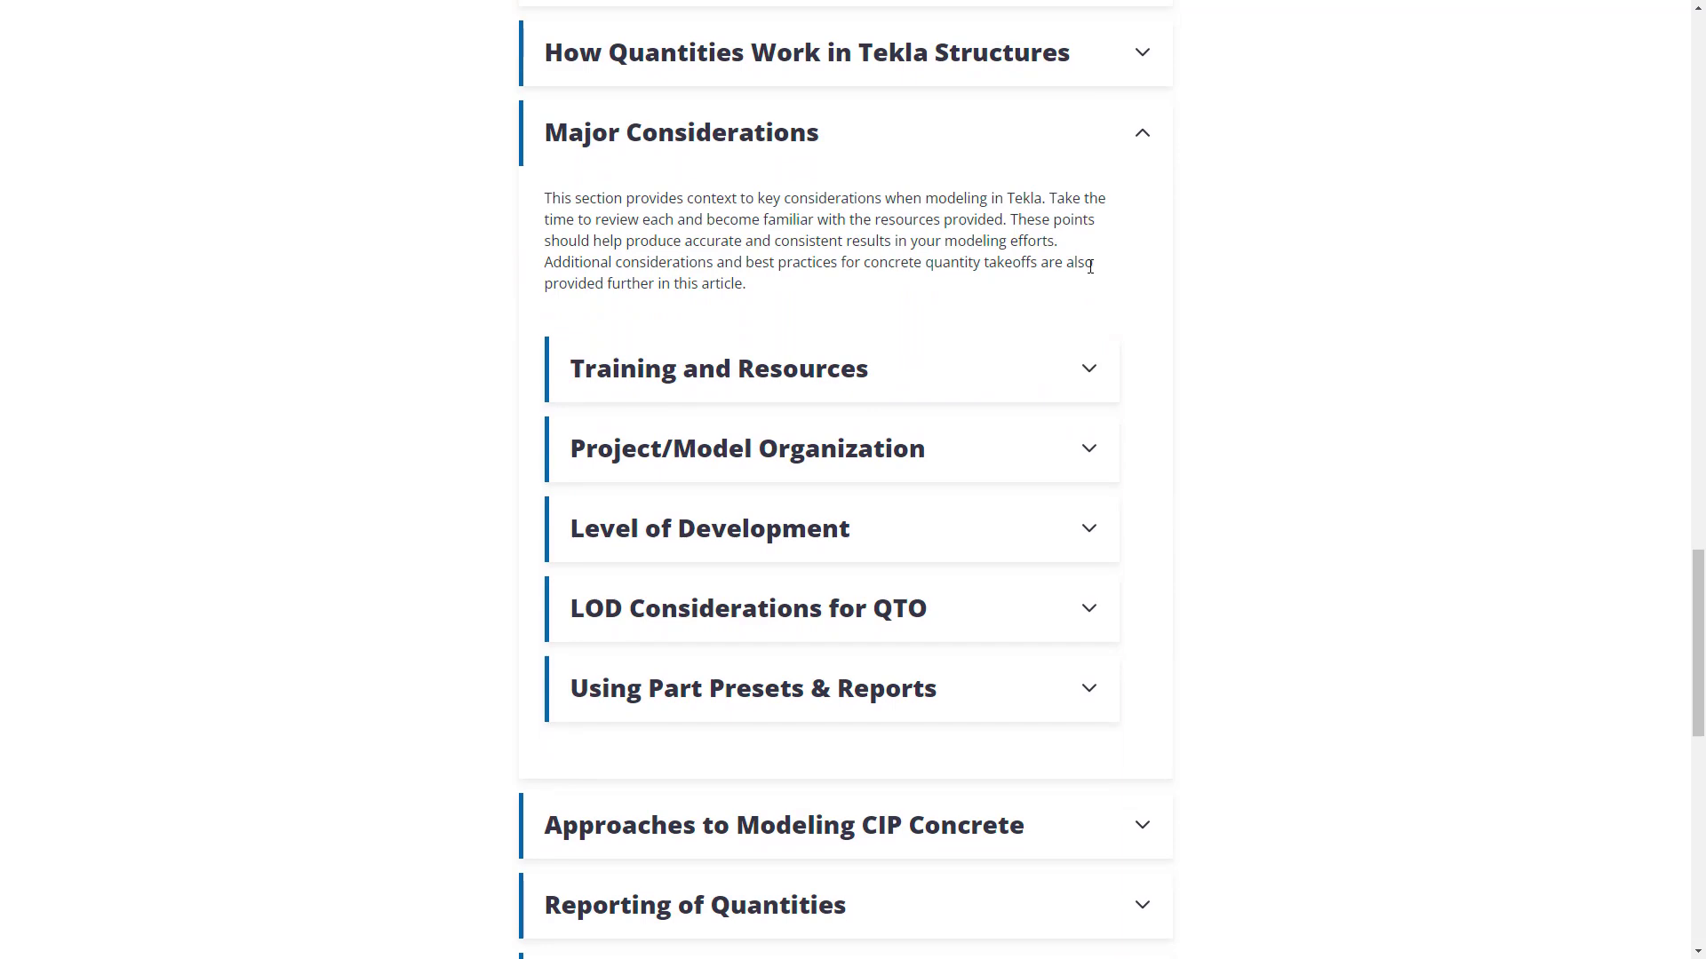
- Expand Training and Resources, collapse Major Considerations, and briefly open and close Approaches to Modeling CIP Concrete
click(976, 378)
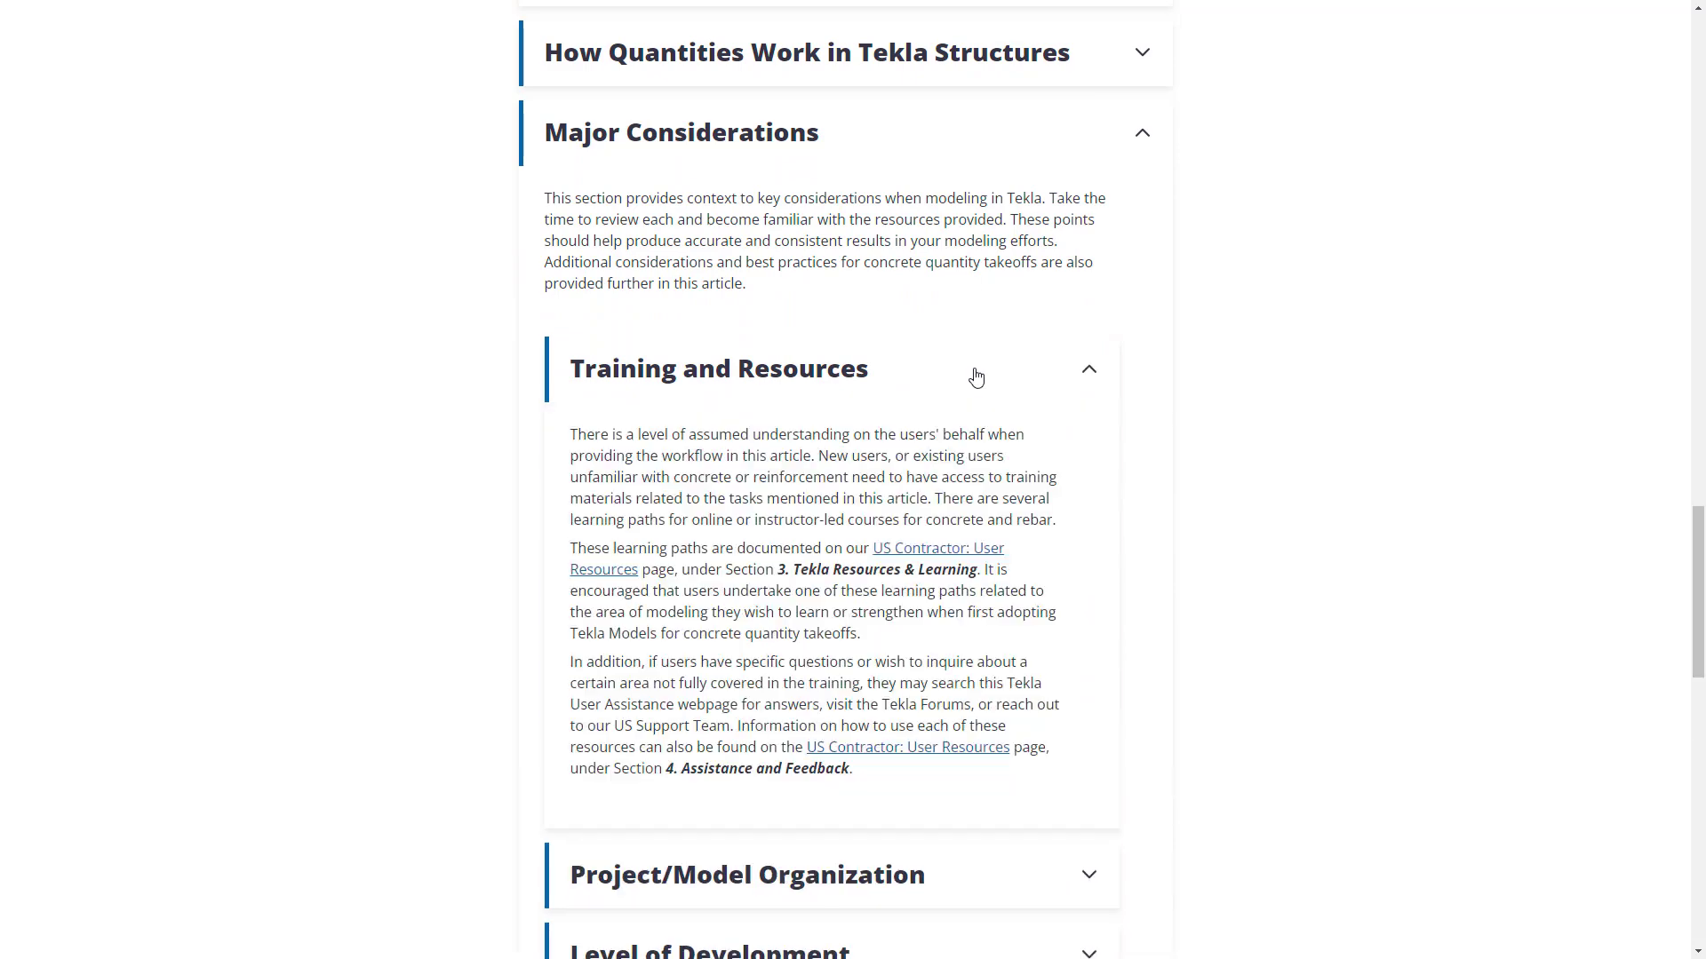
click(923, 151)
click(936, 222)
click(920, 331)
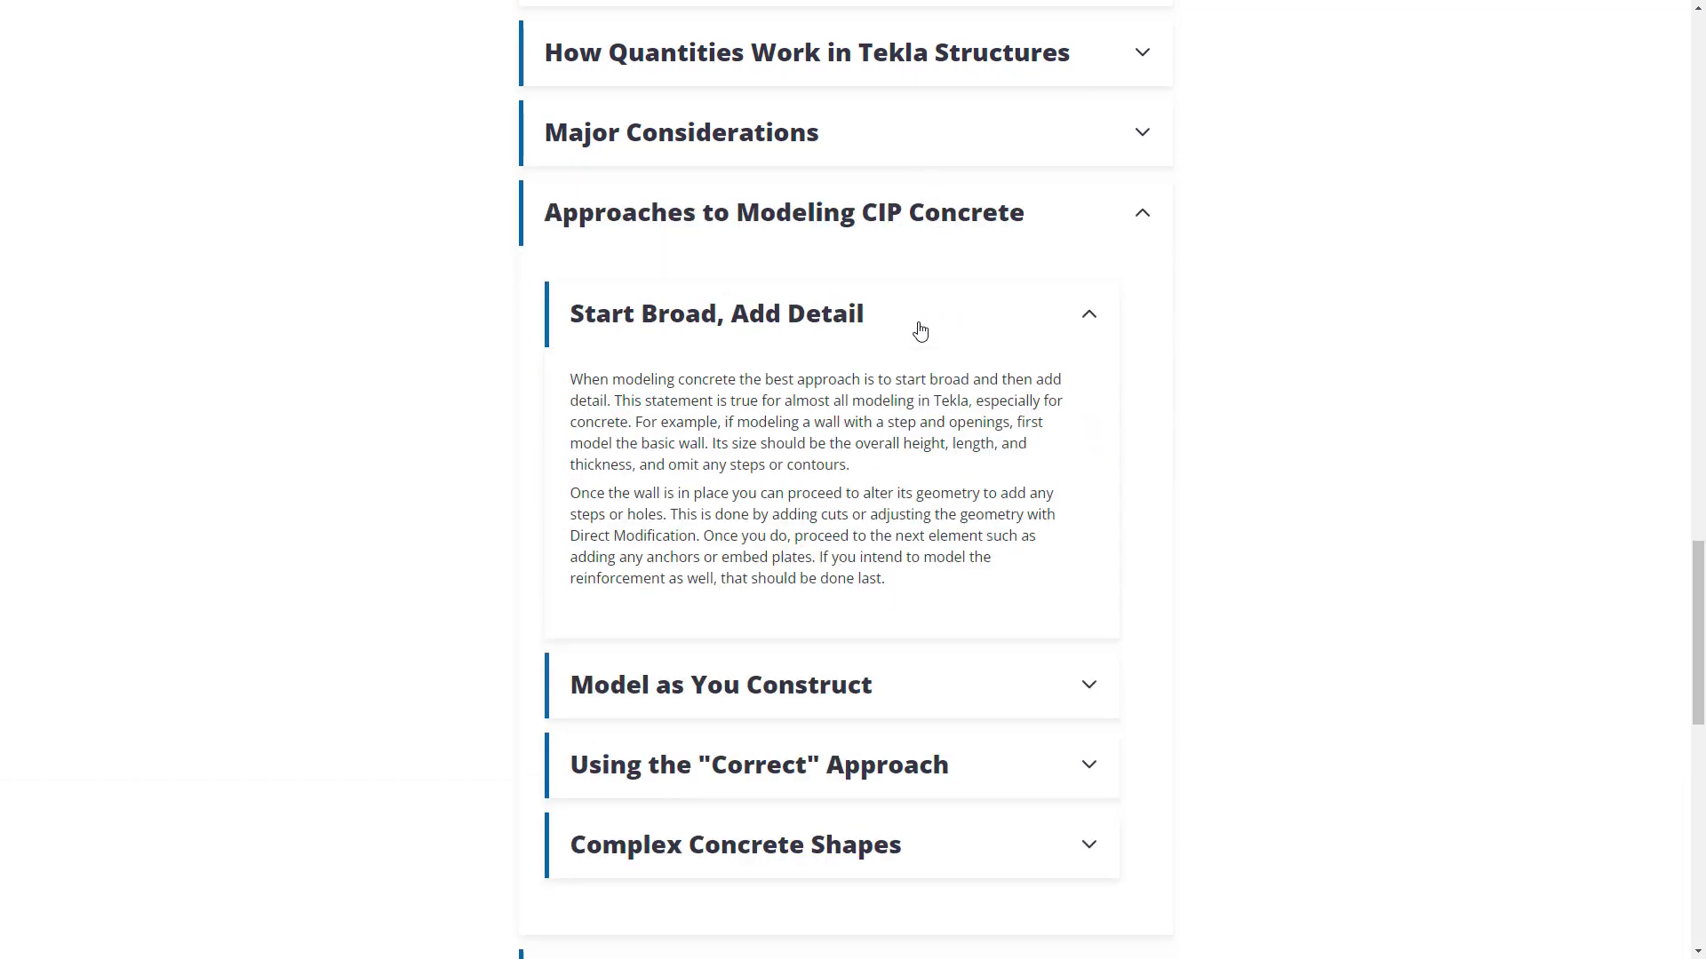
click(920, 320)
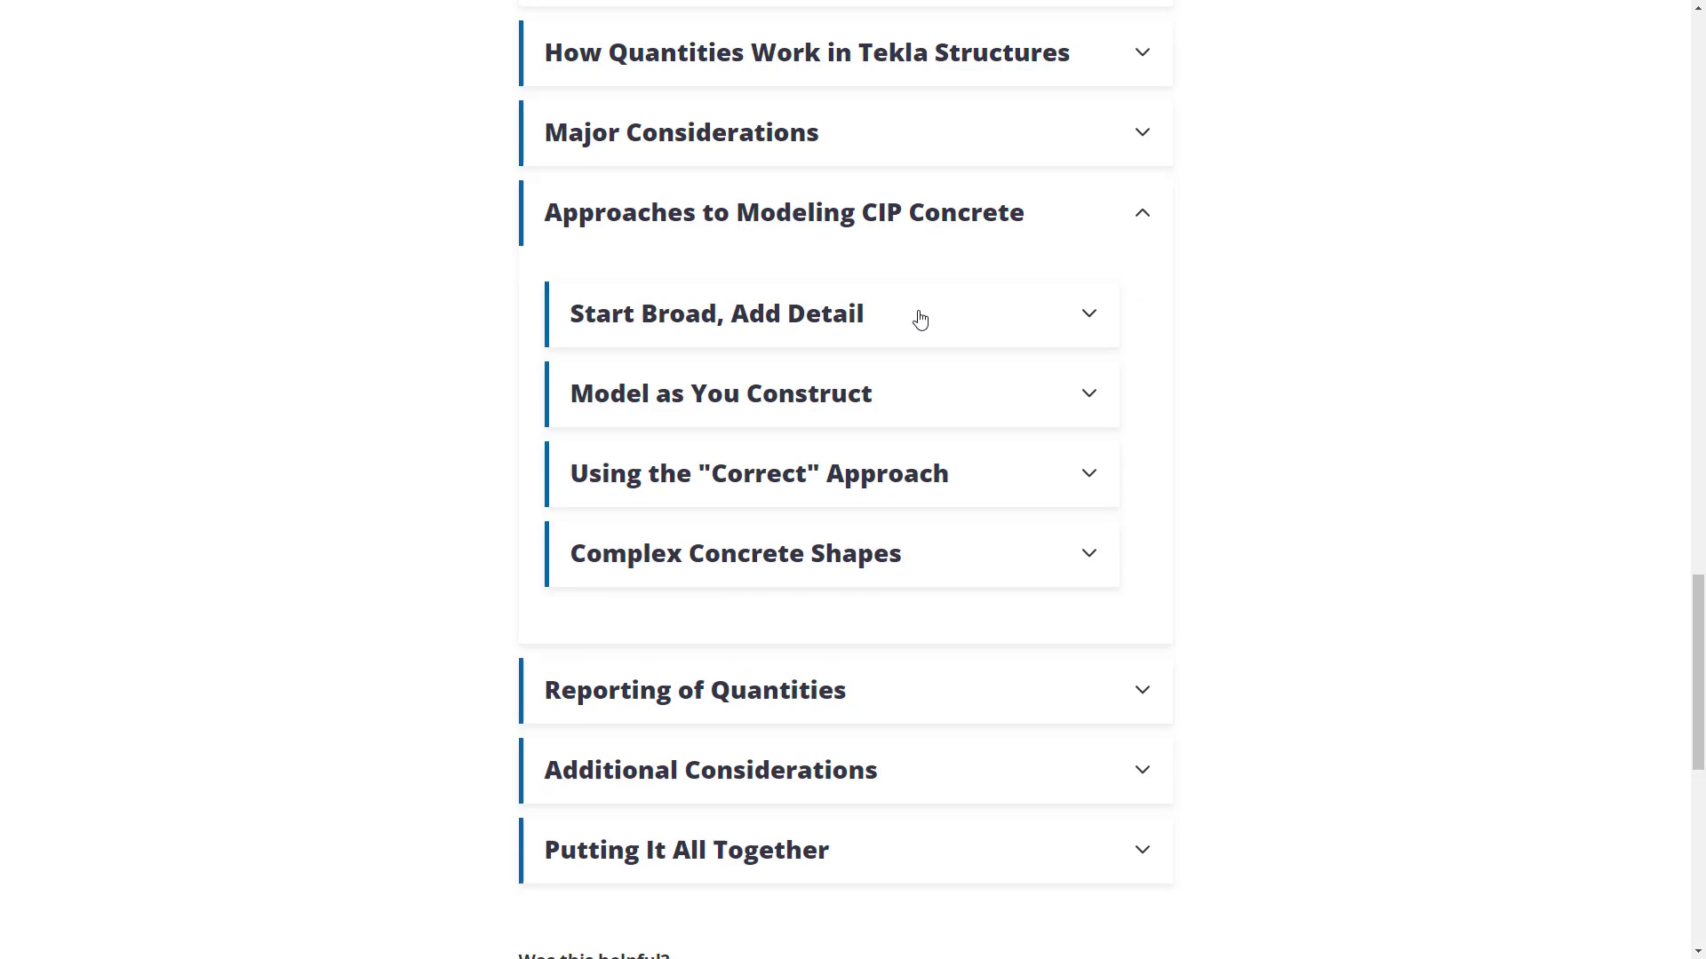
click(1118, 230)
- Expand Reporting of Quantities and open Report Template Data to show Table A
click(1065, 320)
scroll(1040, 320, down, 4)
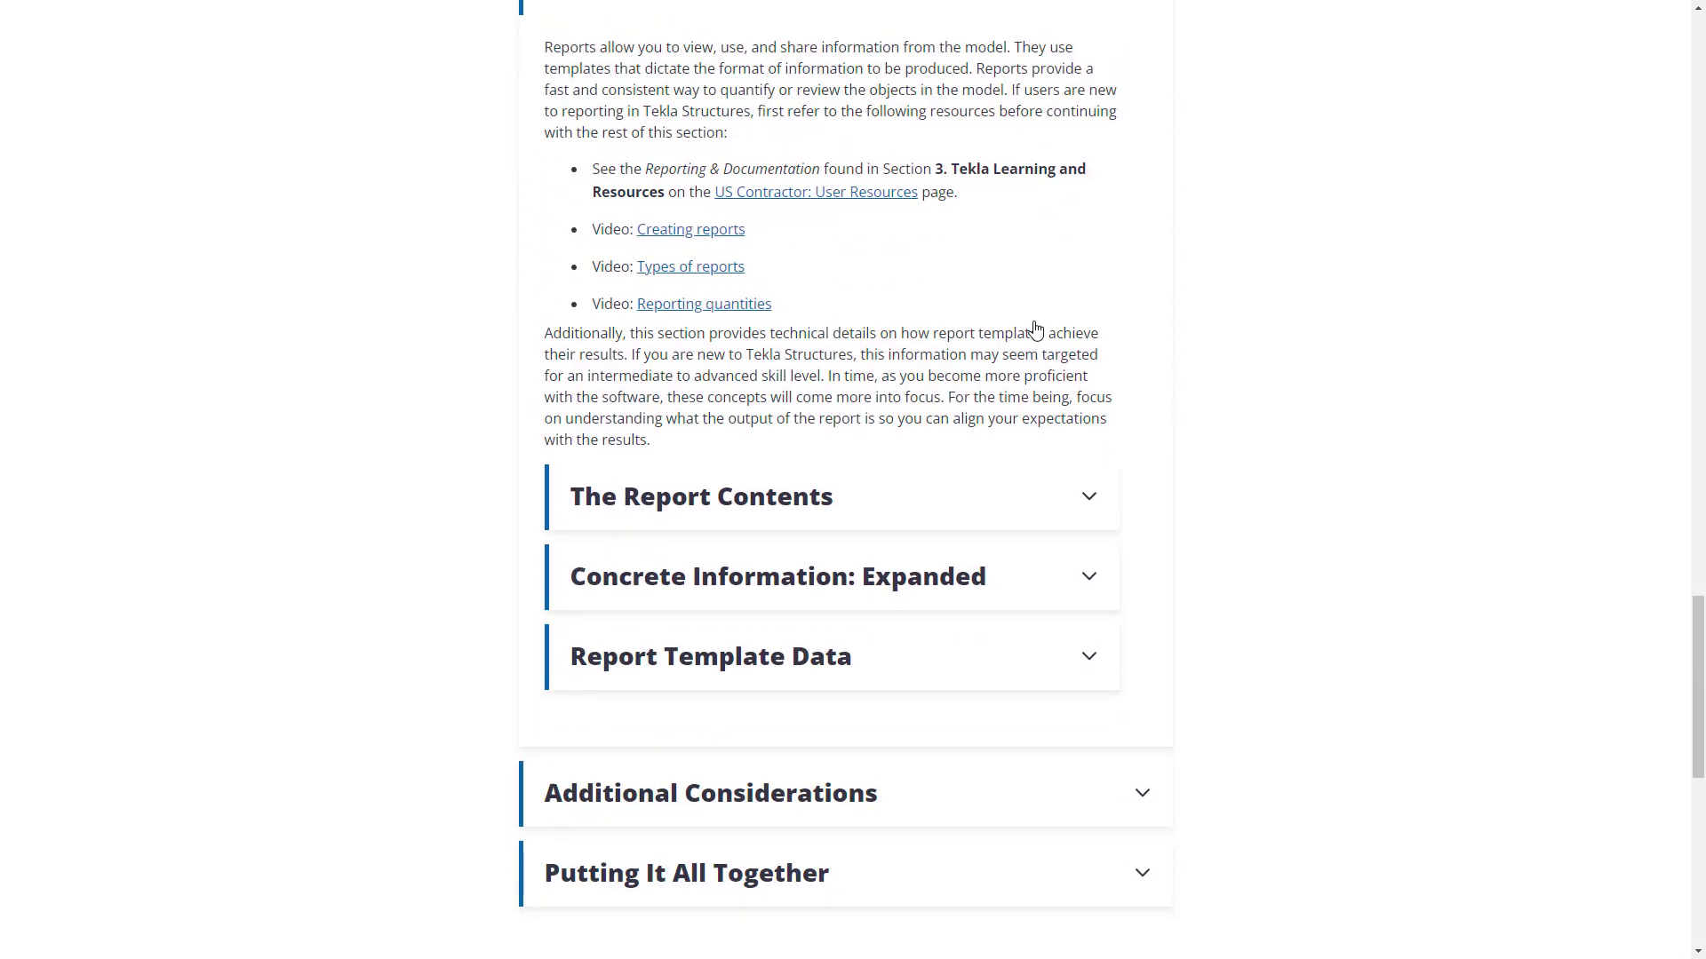
scroll(1036, 330, down, 1)
click(1021, 538)
scroll(1025, 536, down, 6)
scroll(1178, 583, down, 10)
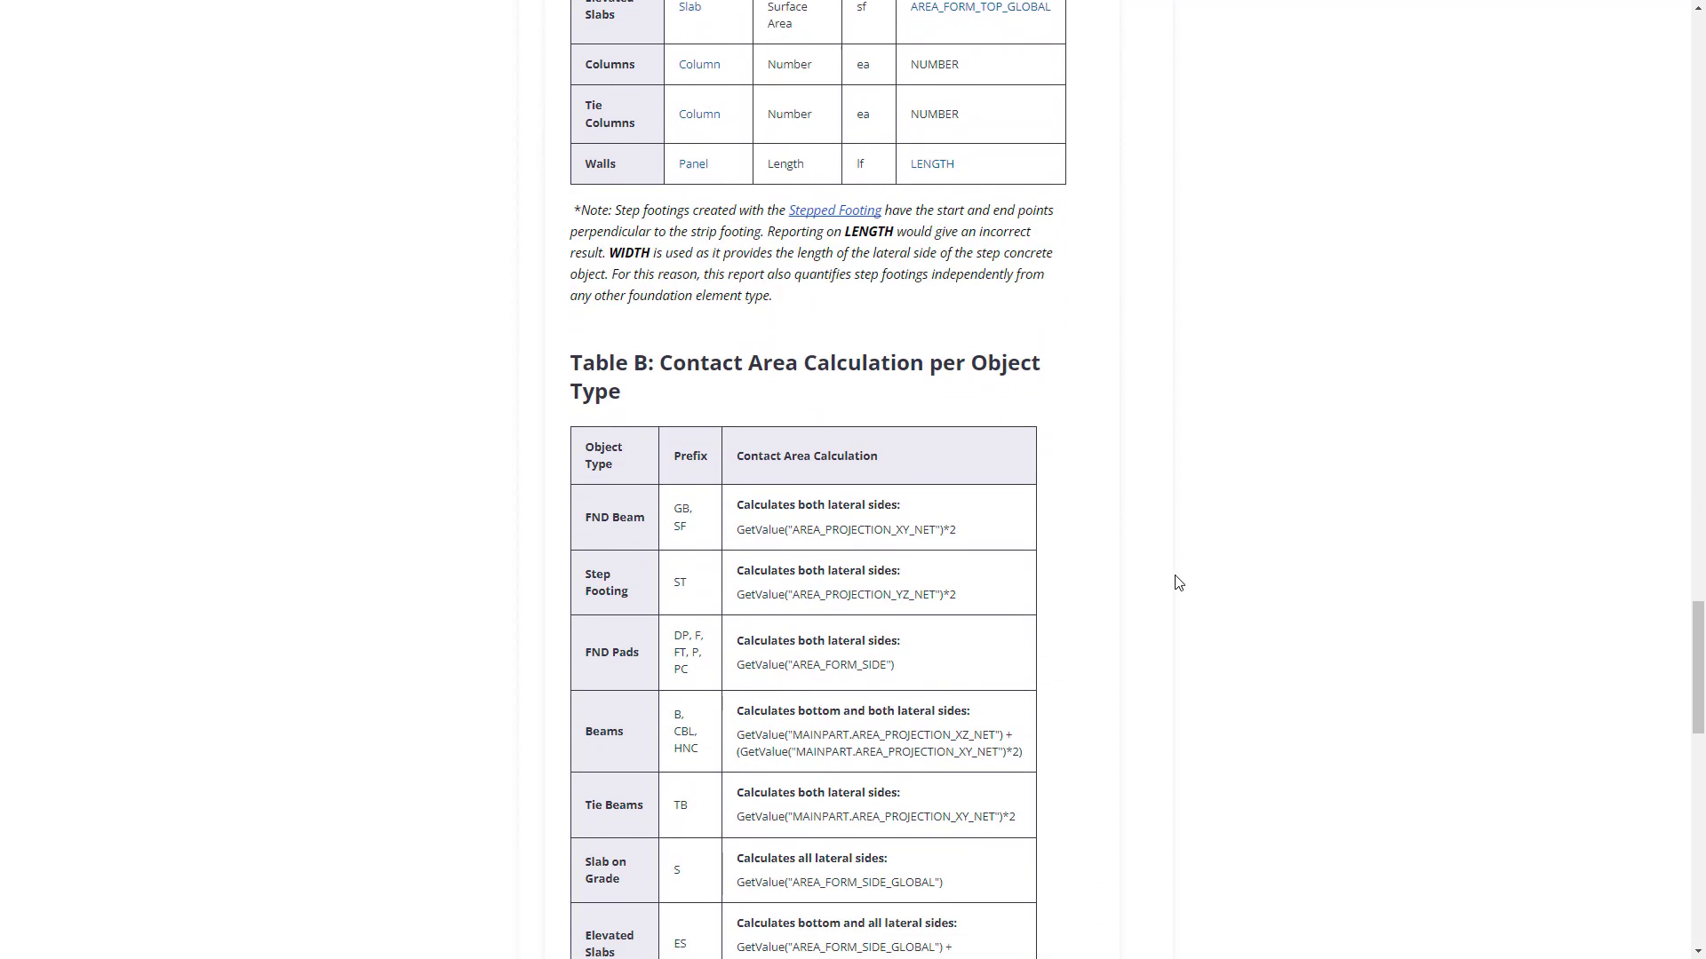
scroll(1178, 583, down, 6)
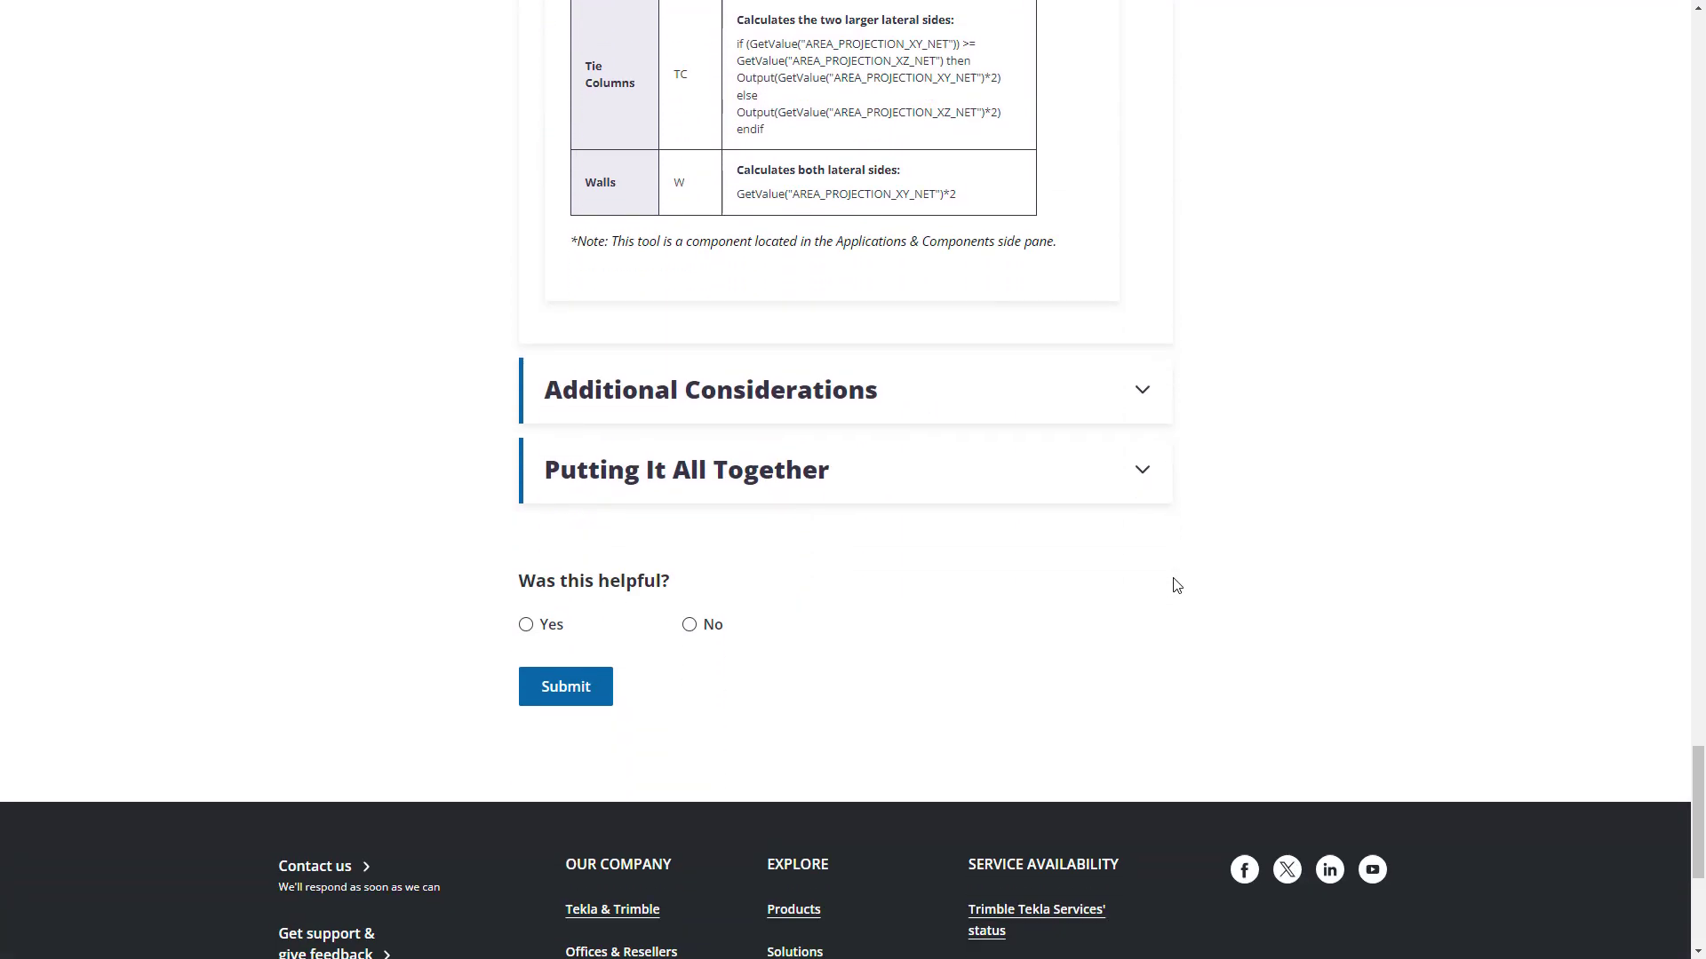
- Expand the Additional Considerations and Putting It All Together sections
click(1043, 404)
scroll(1134, 521, down, 3)
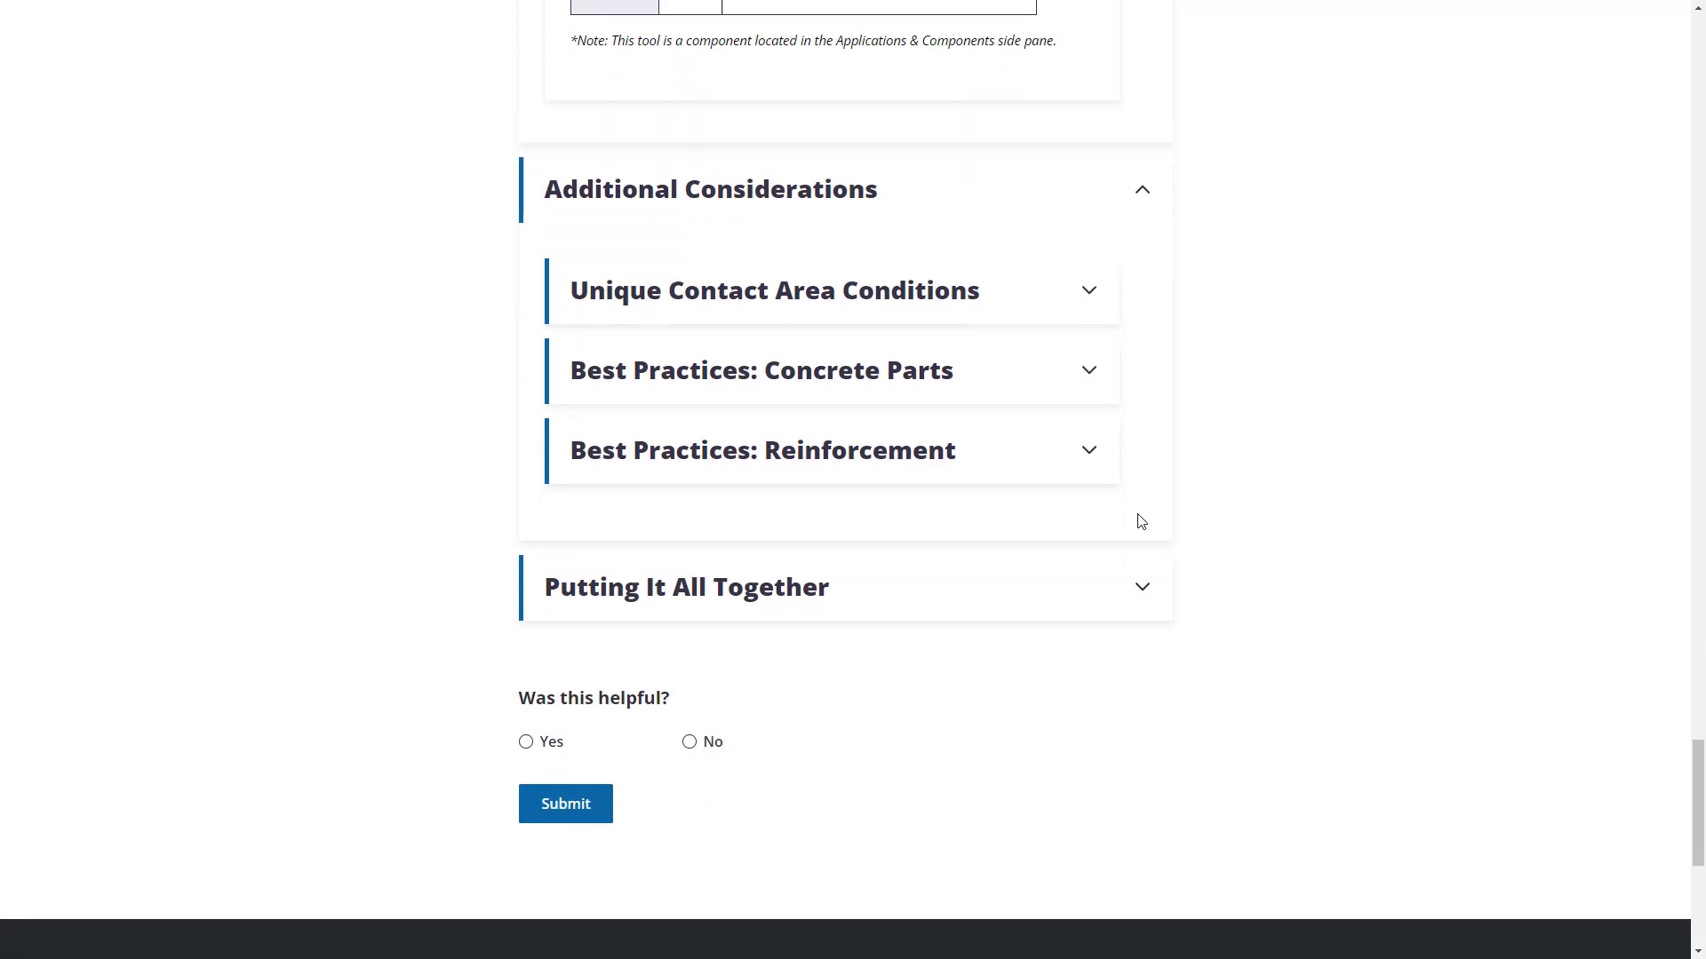
click(1045, 515)
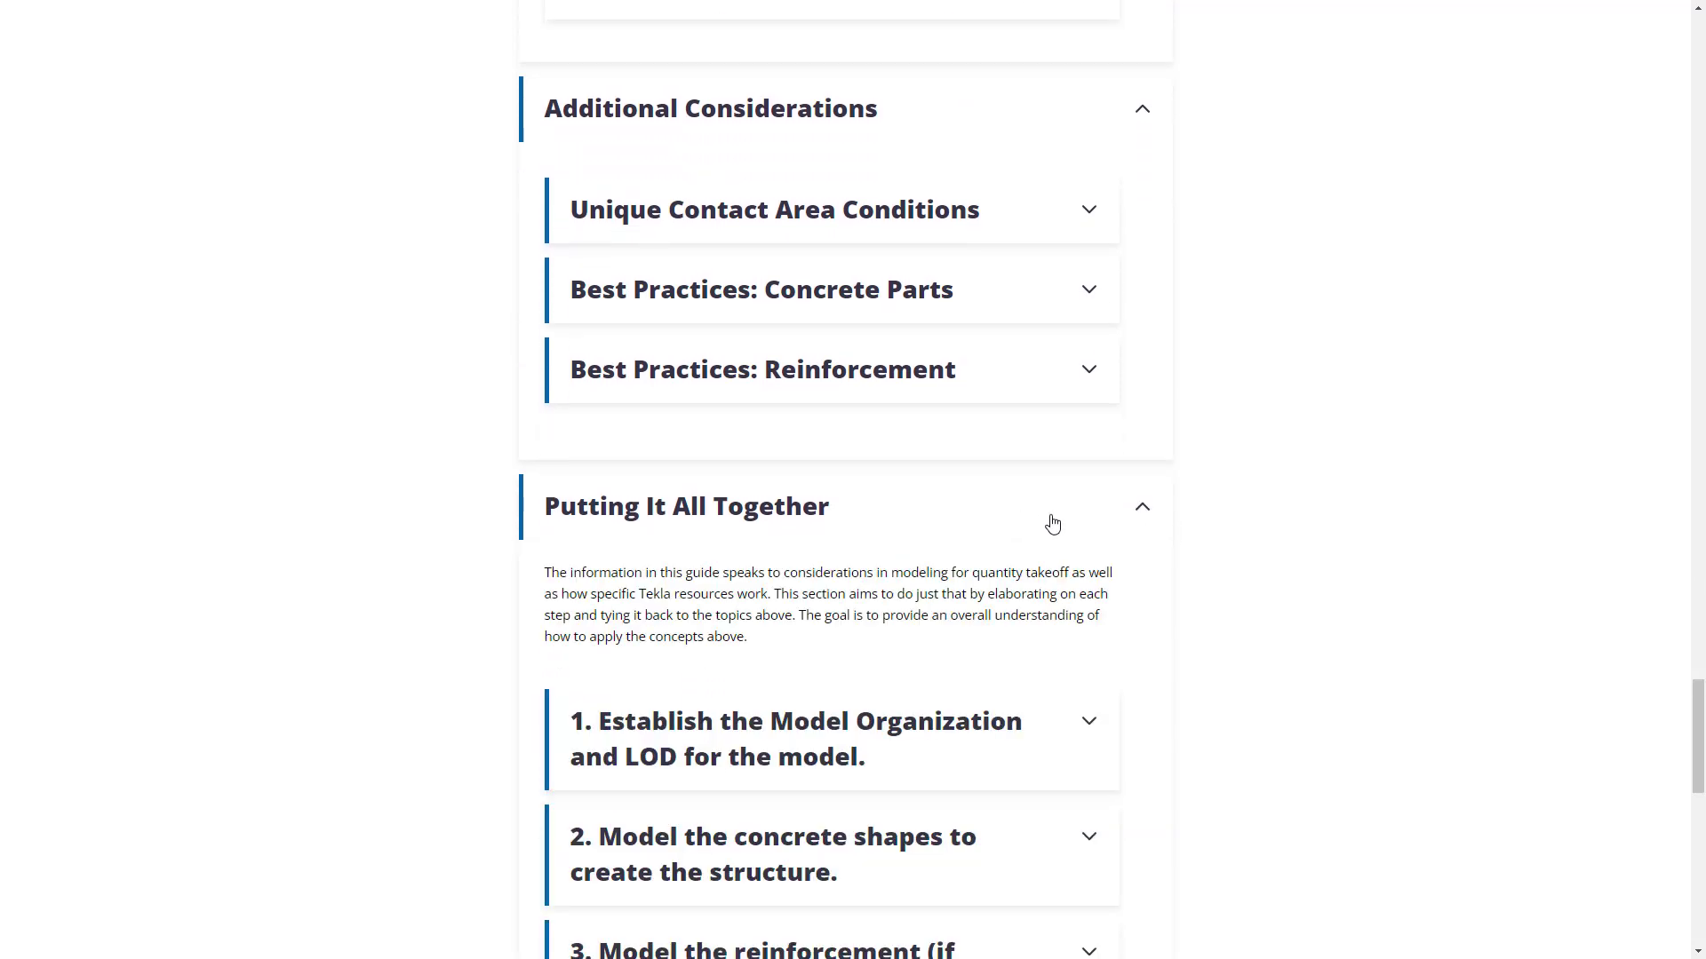
scroll(1246, 611, down, 5)
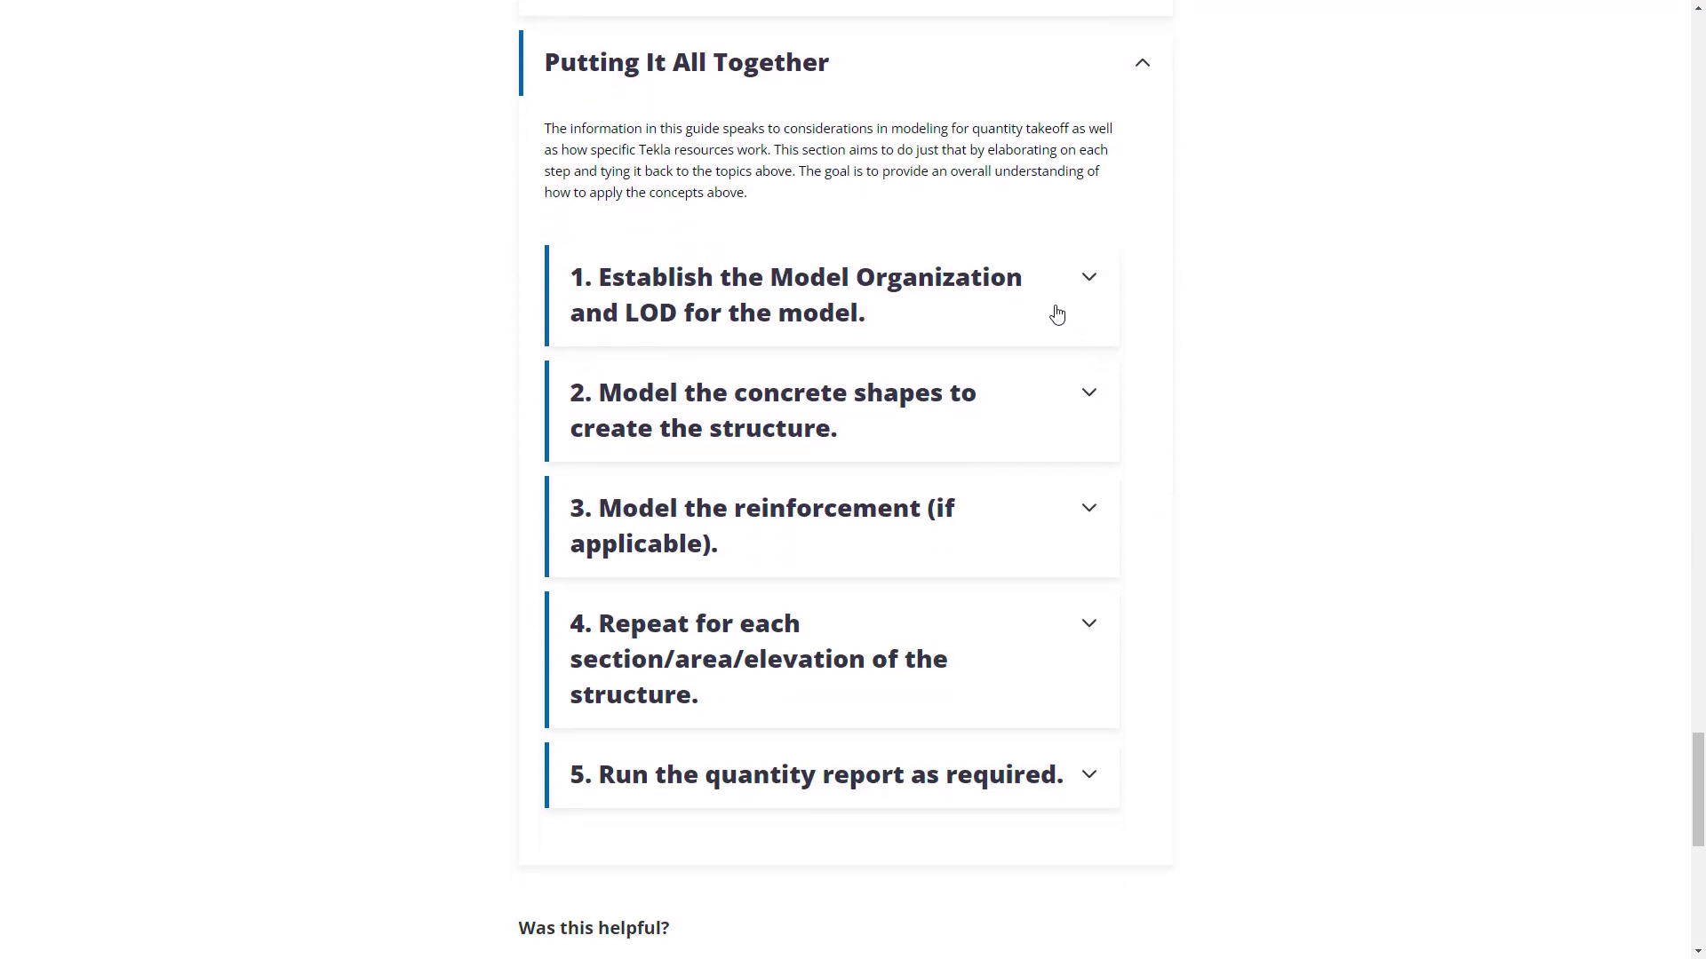
- Review step 1 on model organization and LOD, then collapse Putting It All Together
click(1058, 315)
scroll(1279, 470, down, 4)
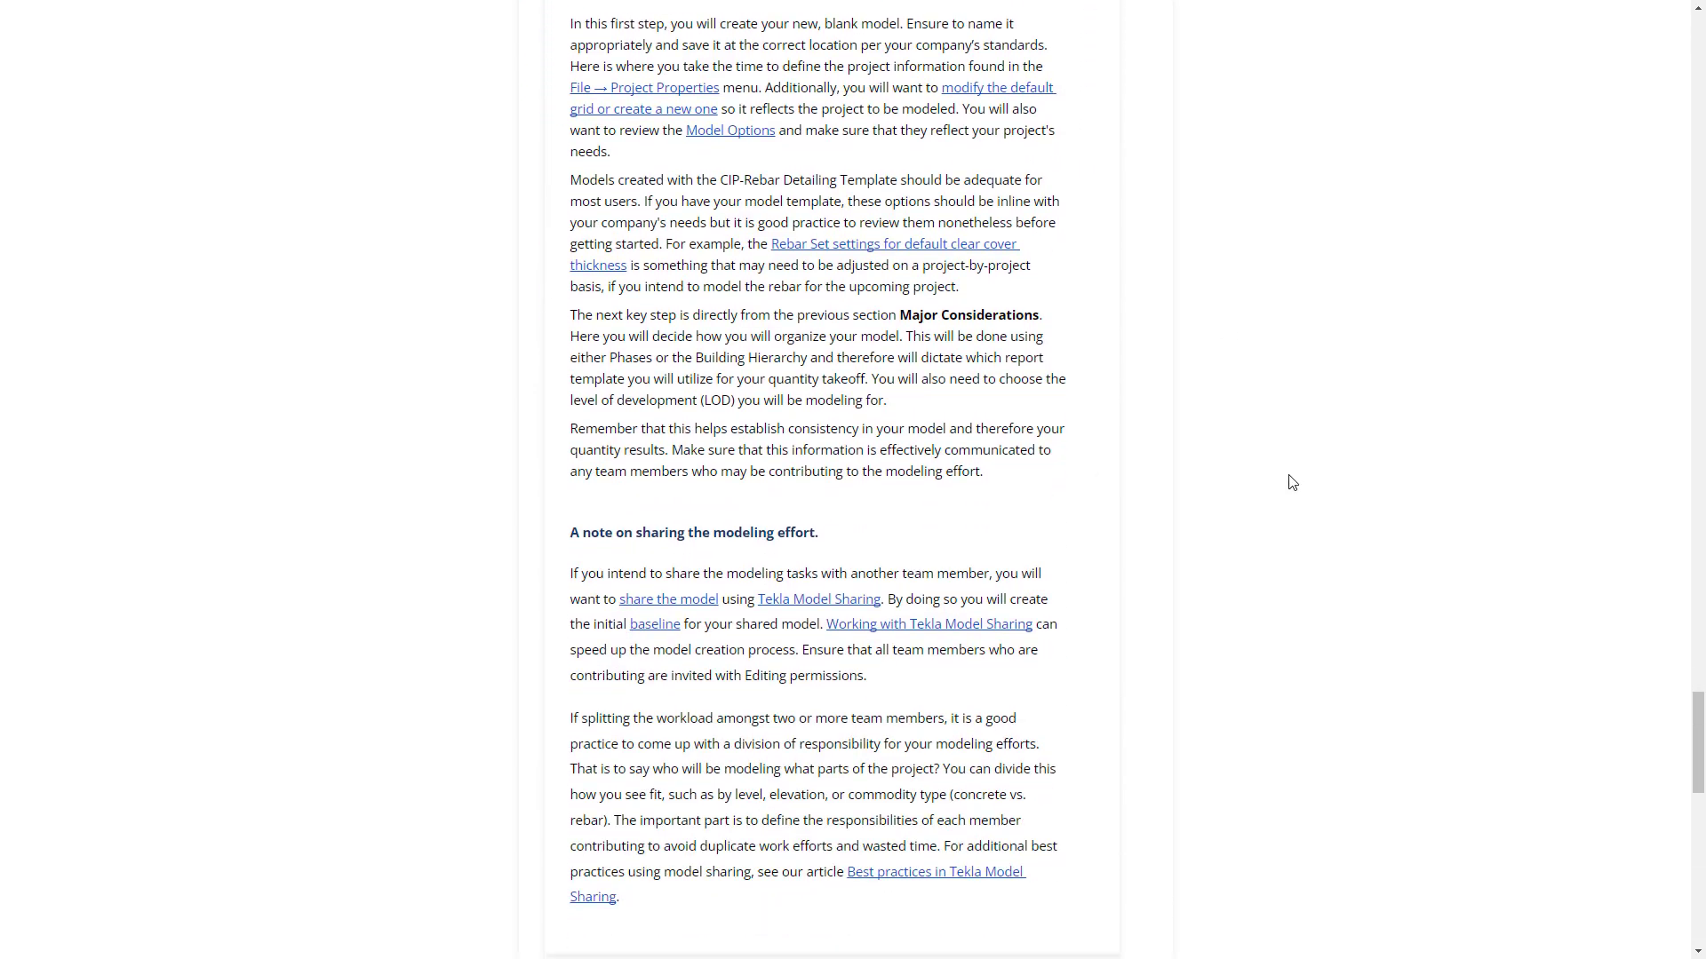
scroll(1291, 482, up, 6)
click(1047, 545)
click(993, 361)
scroll(1134, 524, up, 20)
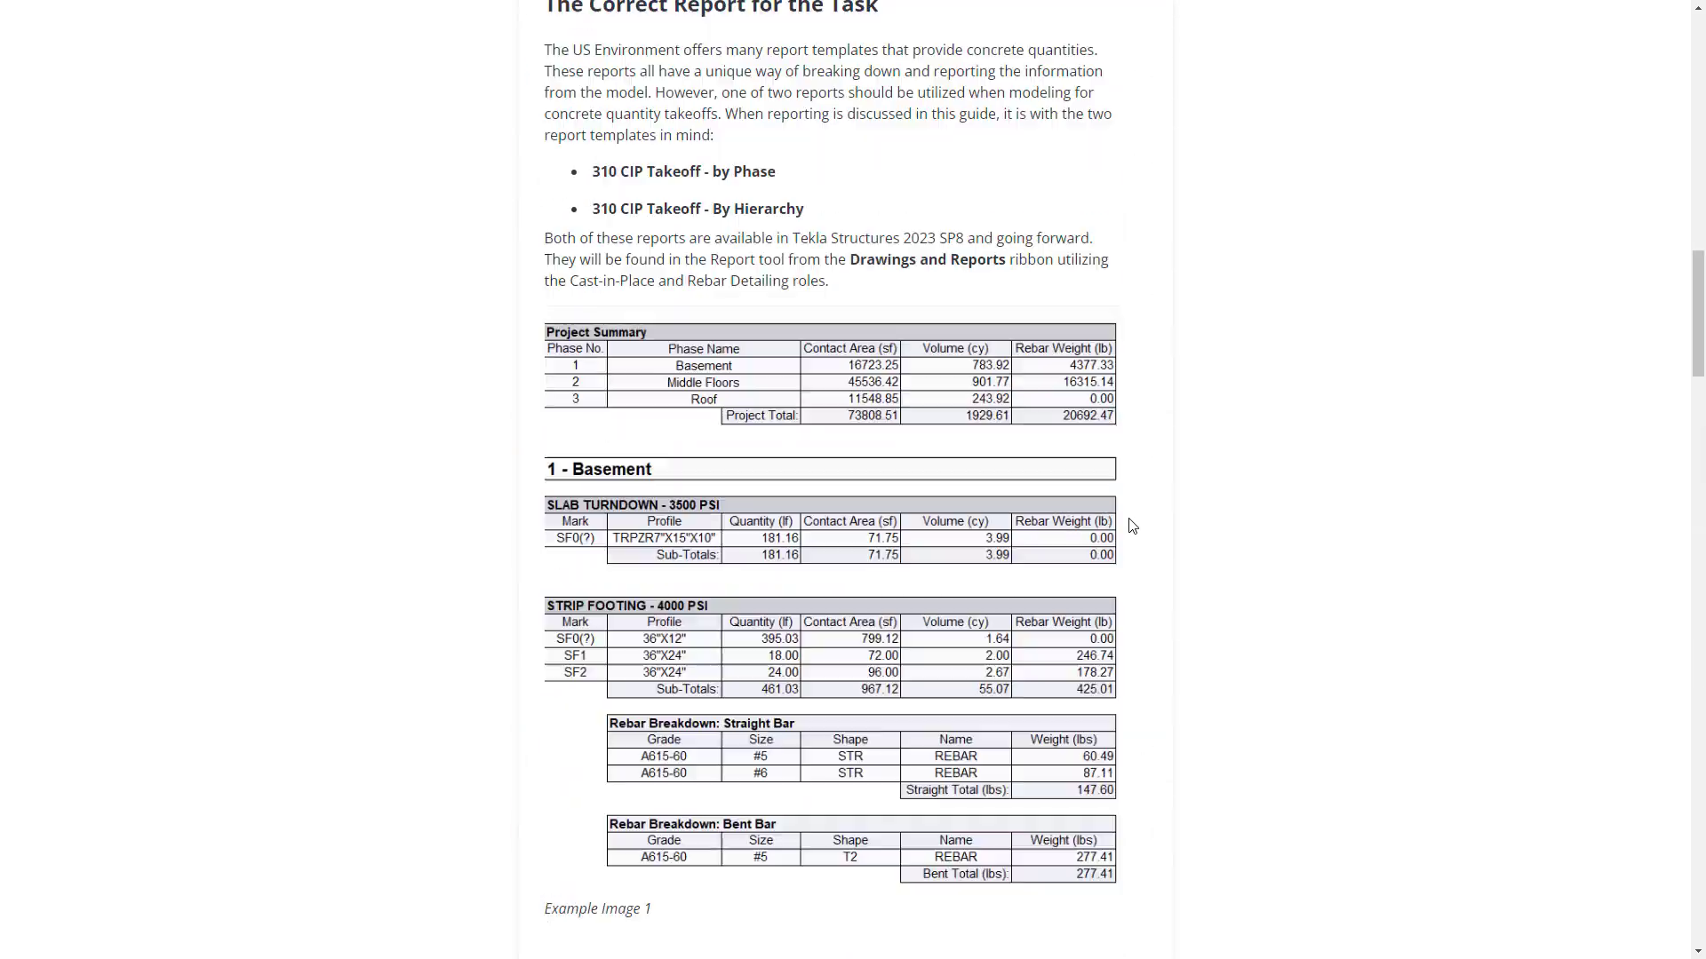